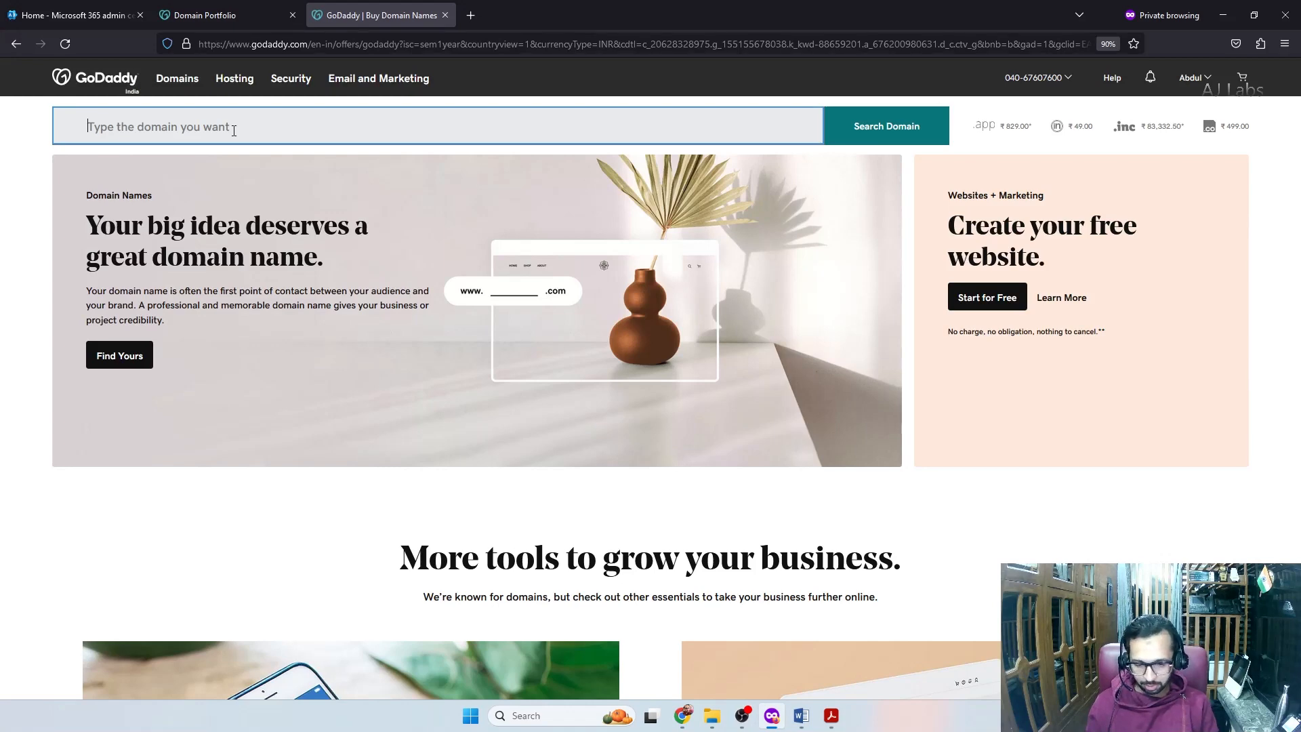
Search for aj-collab.com and add it to the GoDaddy cart
type("aj-collab")
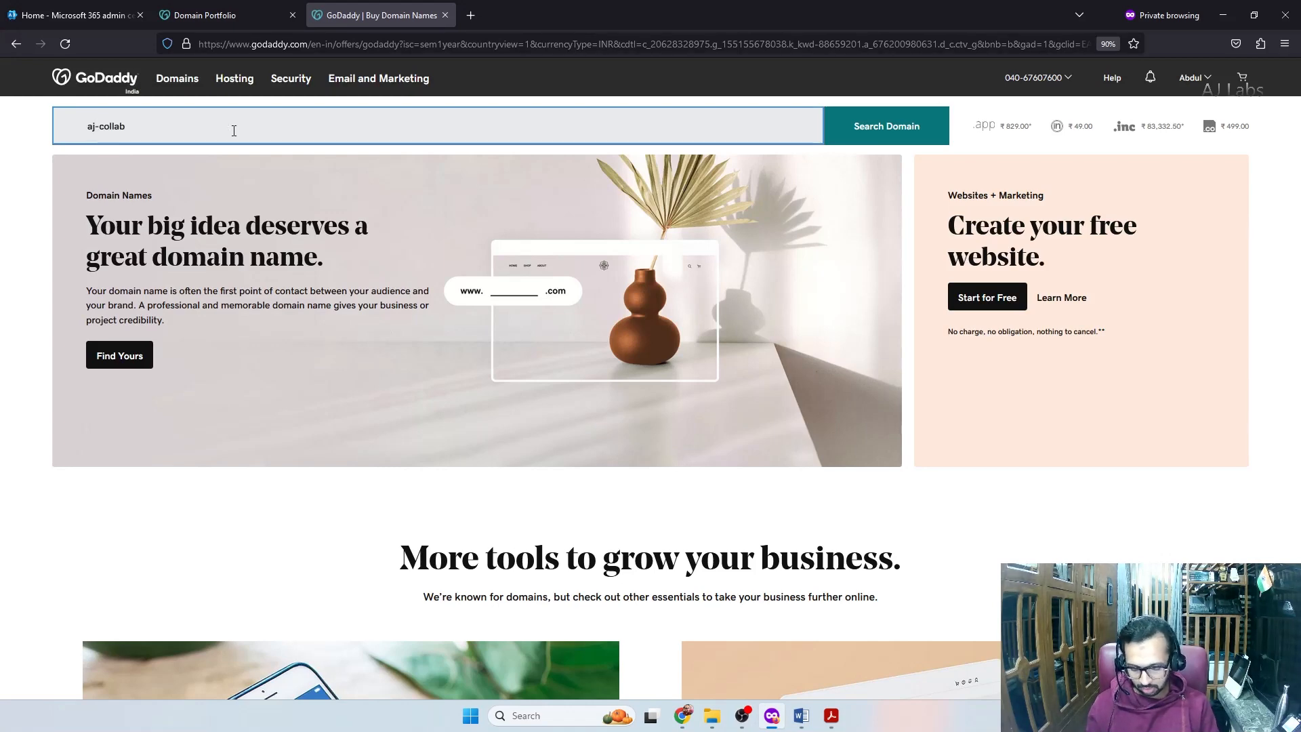
type(".com")
key("Return")
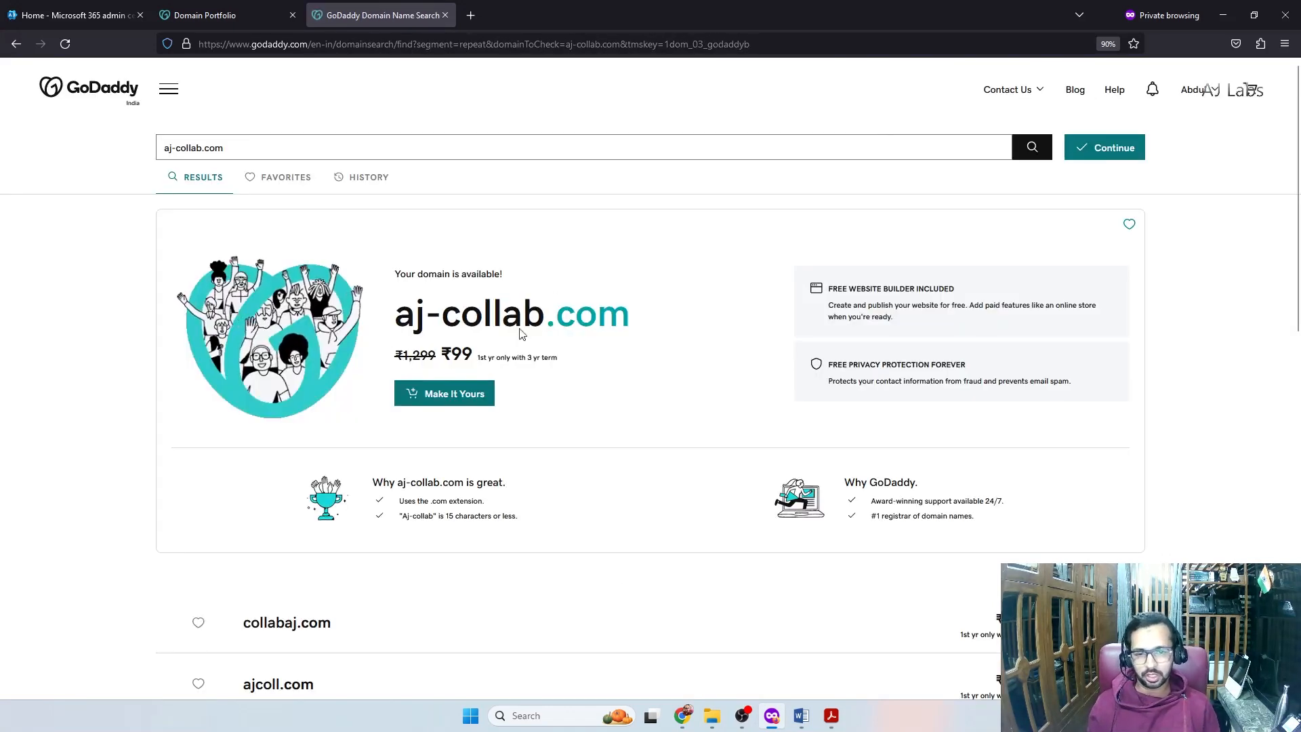
left_click_drag(441, 354, 473, 351)
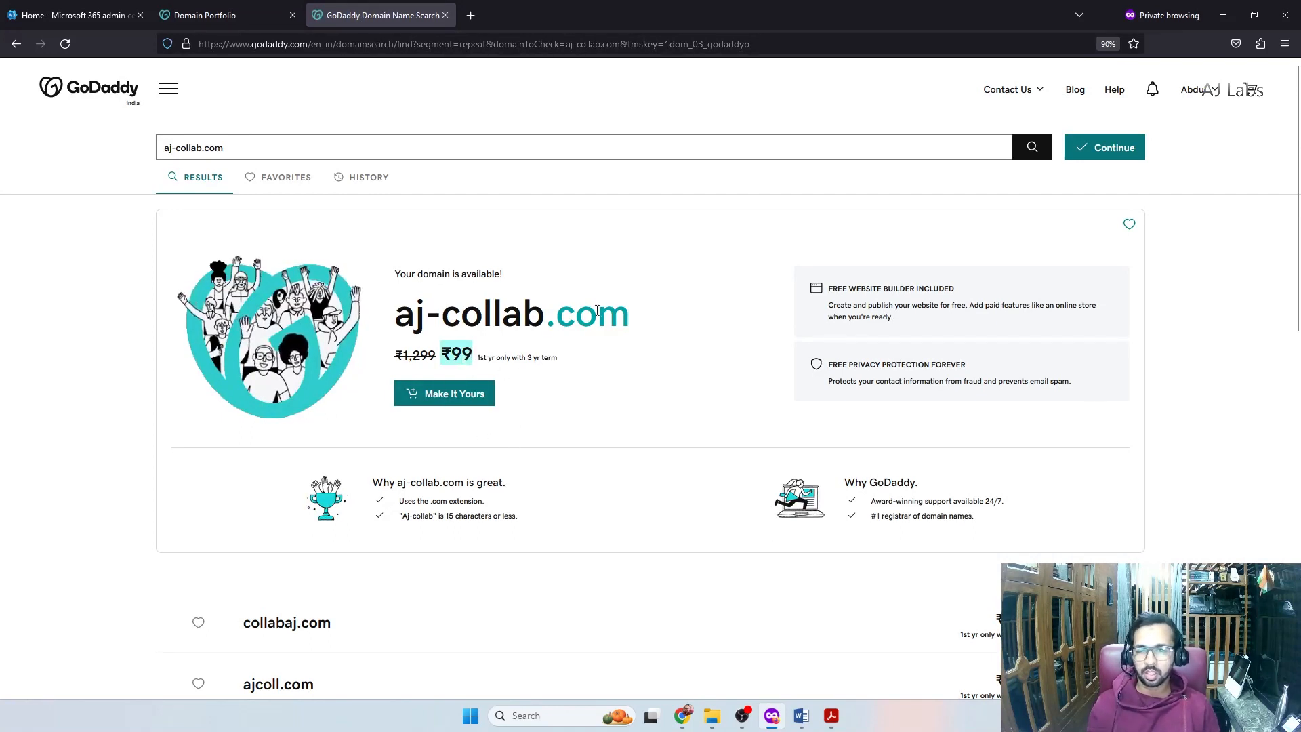
left_click(467, 404)
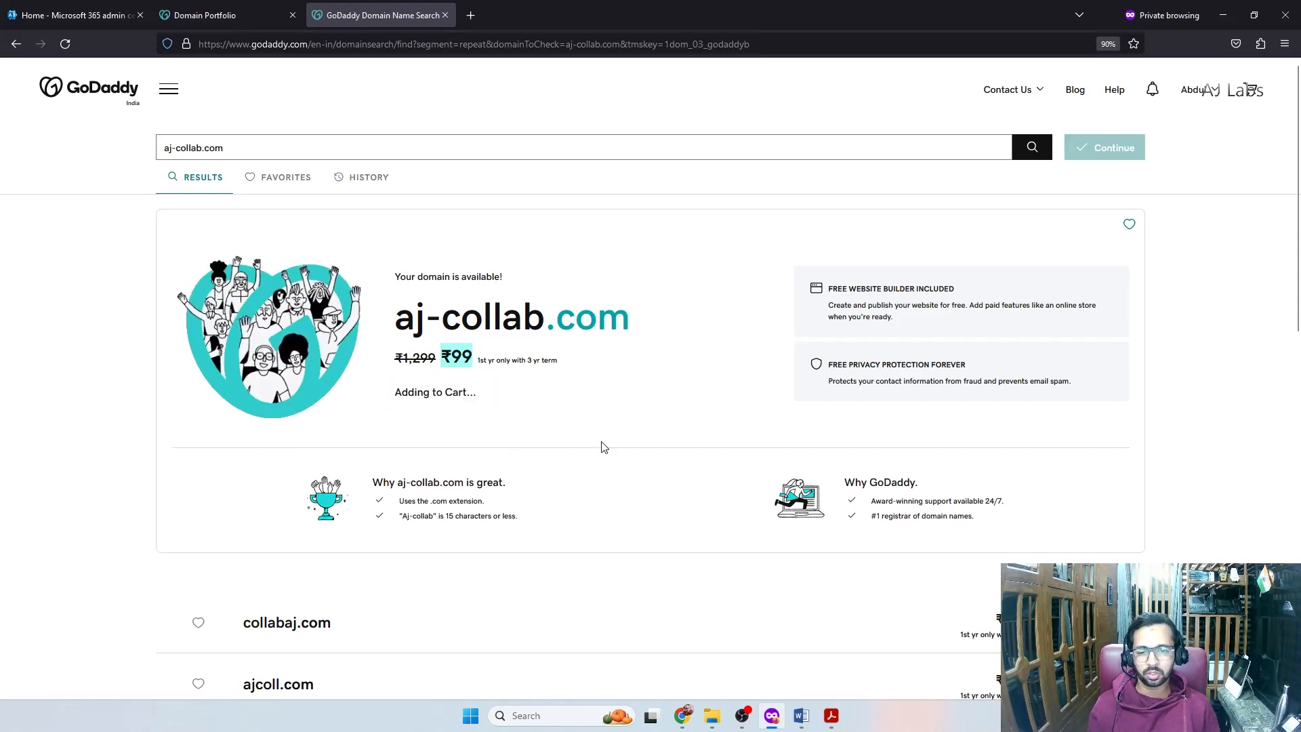
left_click(1119, 146)
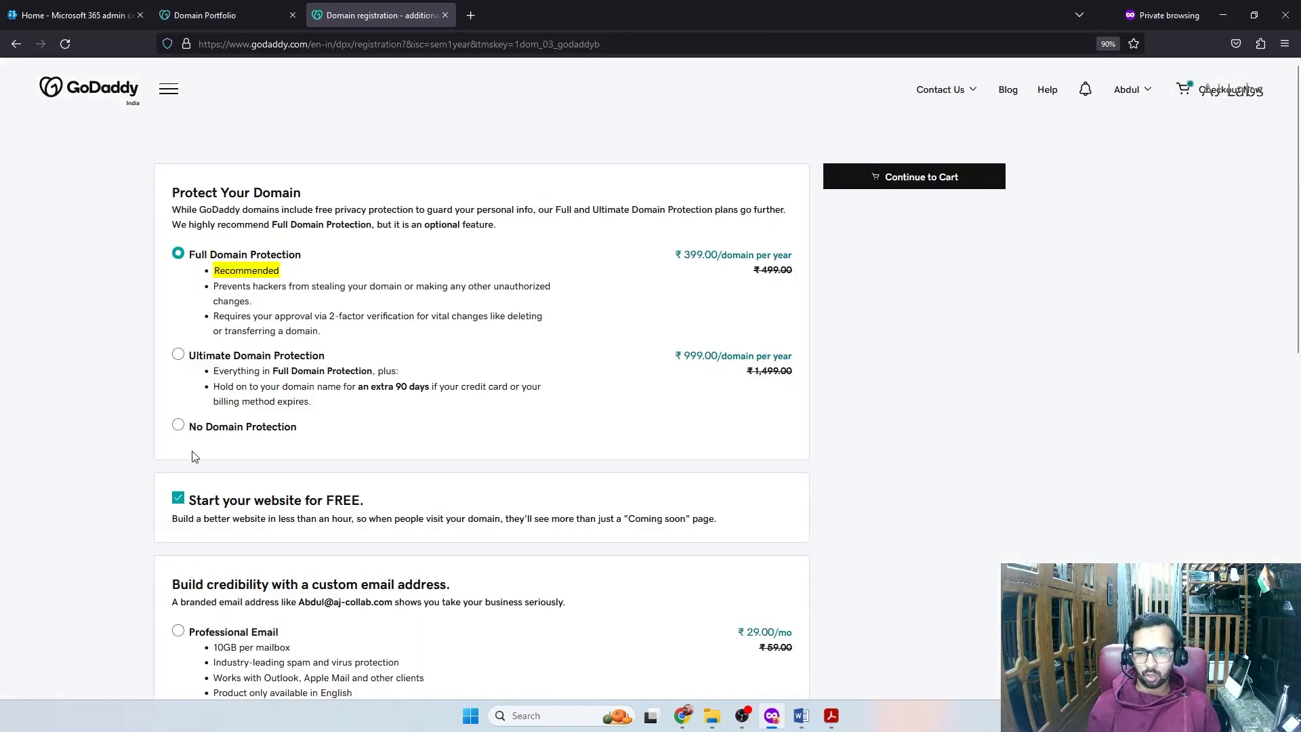
Decline domain protection, the free website and the email add-on, then go to the cart
left_click(179, 425)
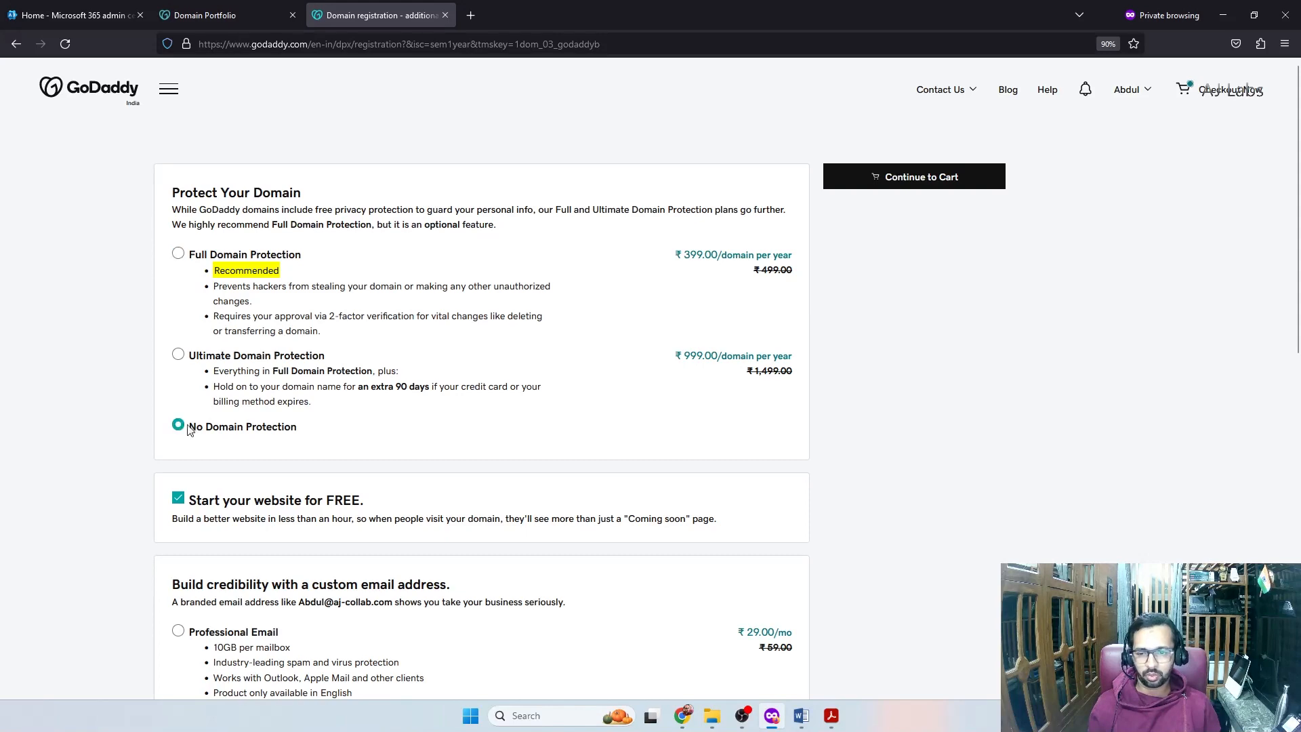
scroll(258, 451, "down", 1)
scroll(259, 451, "down", 1)
left_click(177, 372)
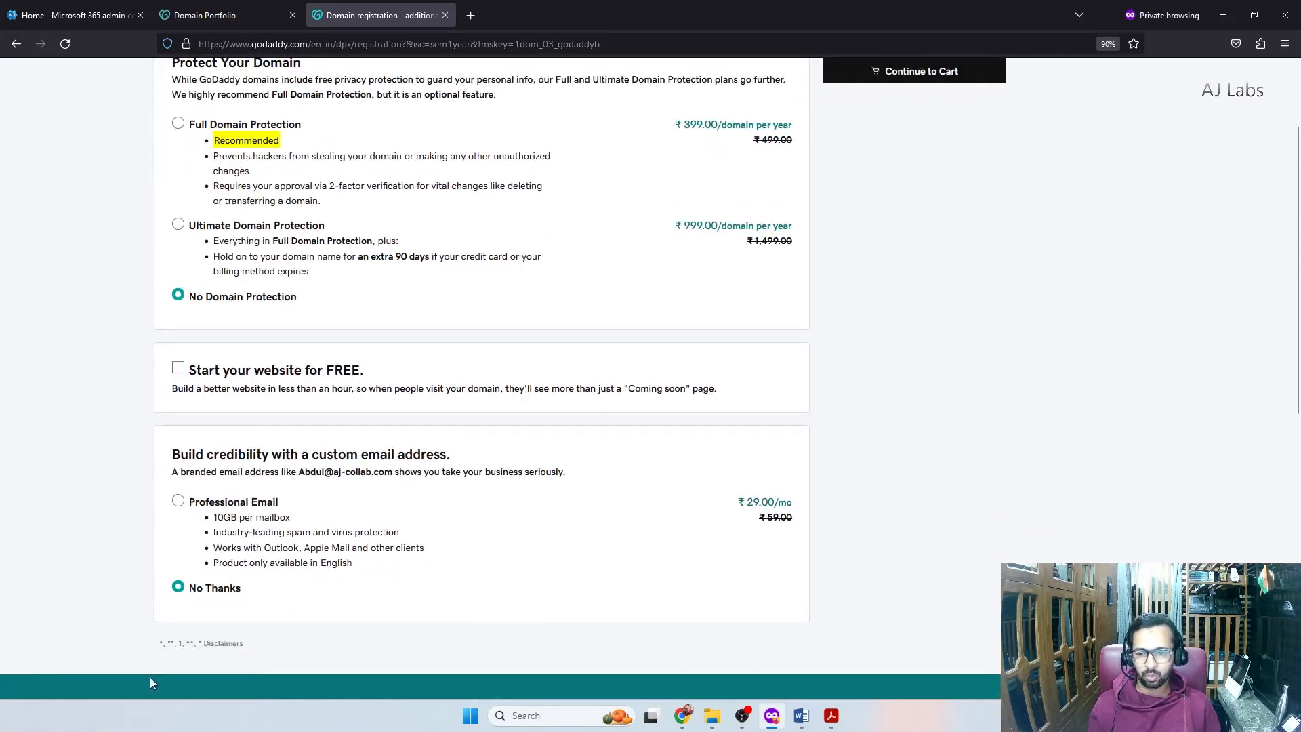
scroll(151, 676, "down", 2)
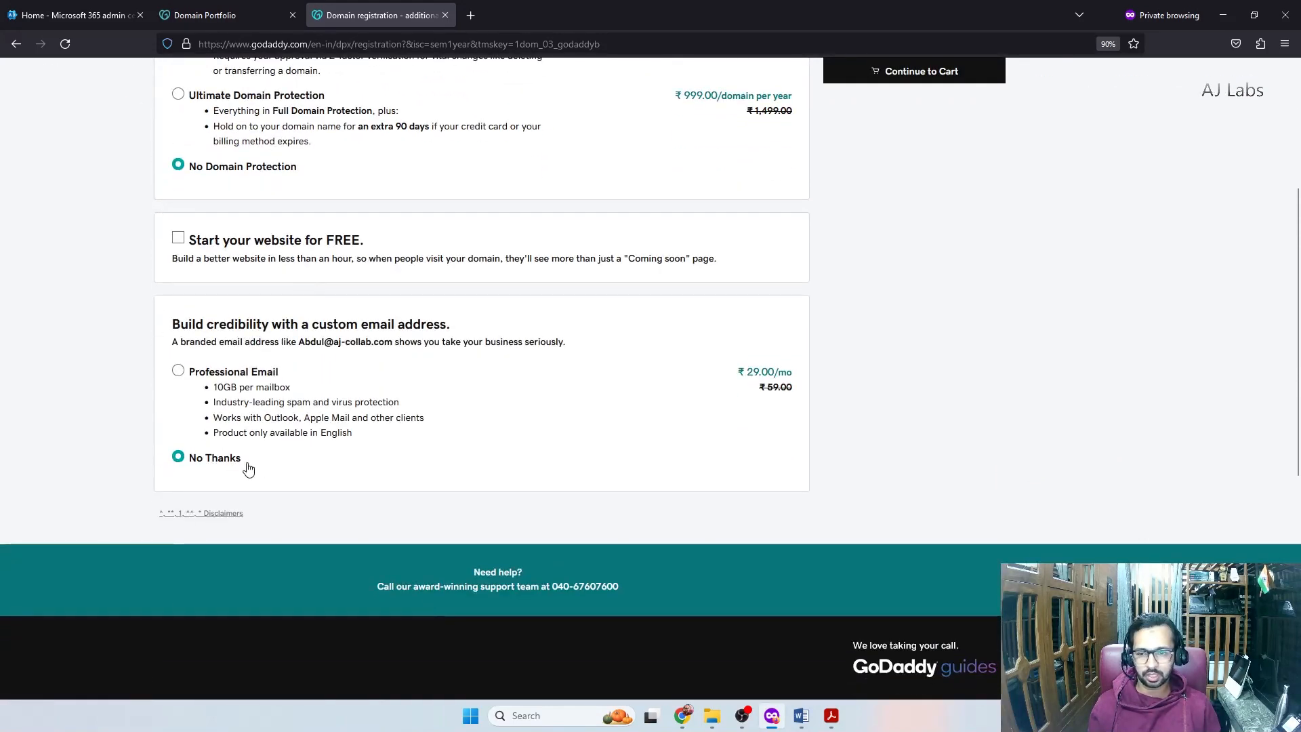
scroll(949, 337, "up", 1)
scroll(949, 337, "up", 3)
left_click(925, 178)
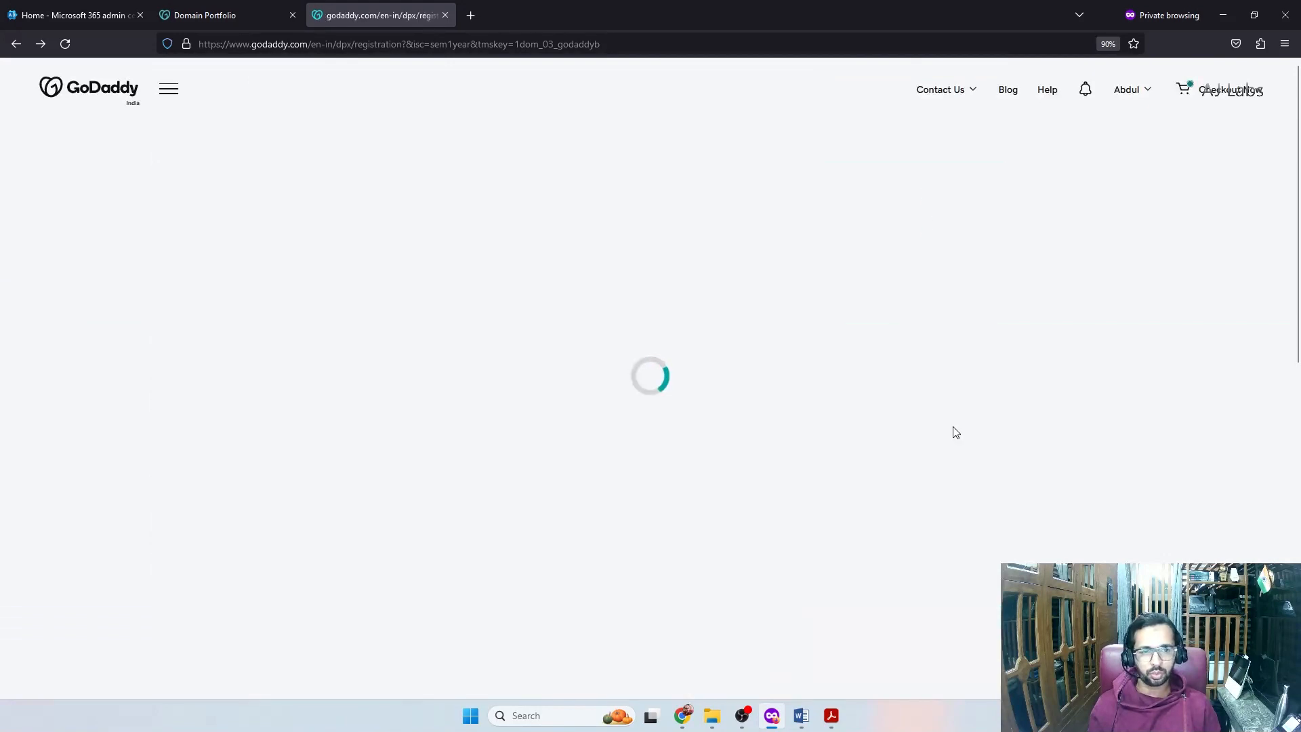
left_click(266, 306)
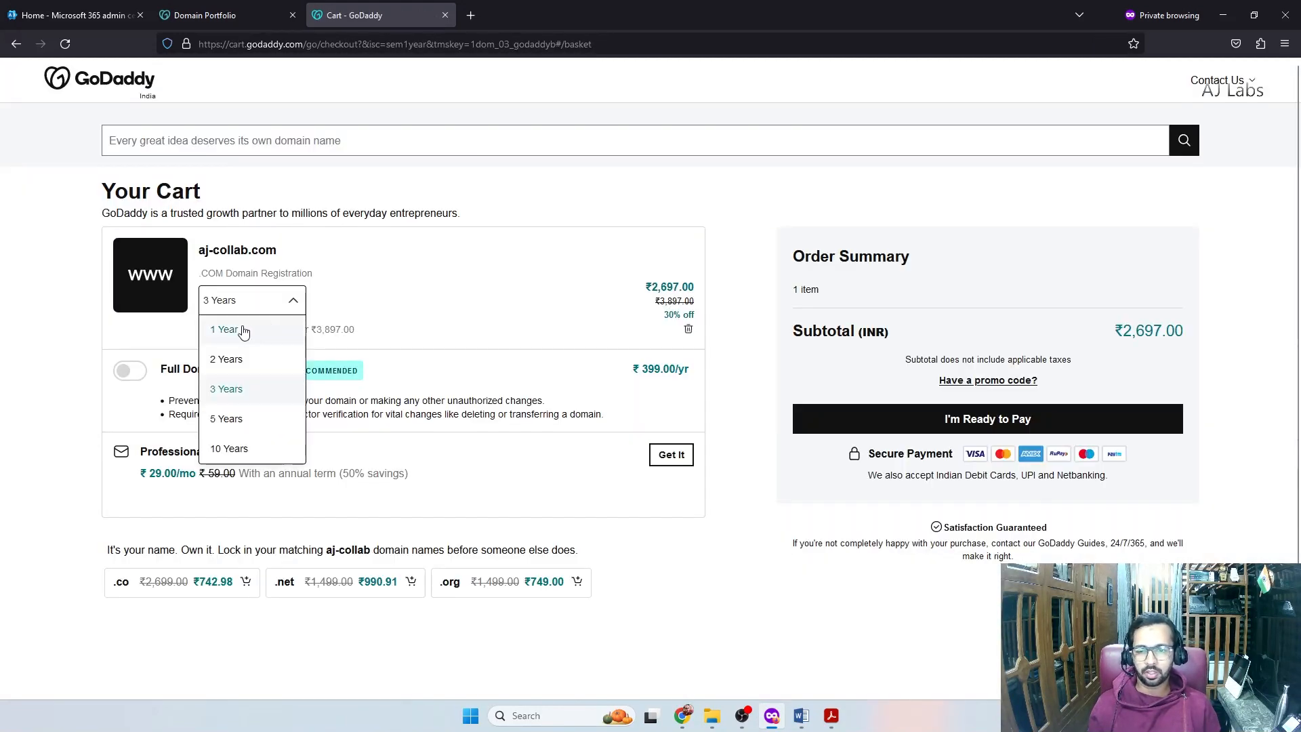
Change the registration term to 1 Year and proceed to checkout totalling ₹963.58
left_click(239, 329)
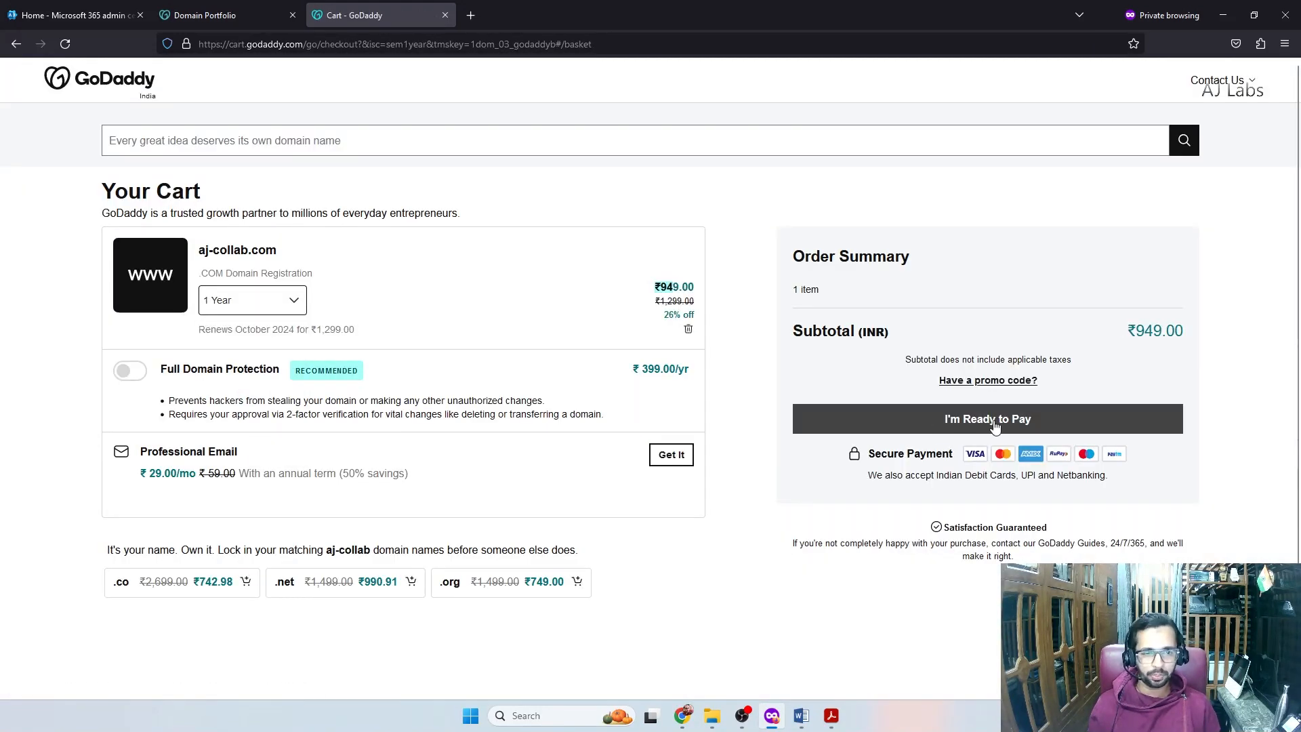
left_click(994, 426)
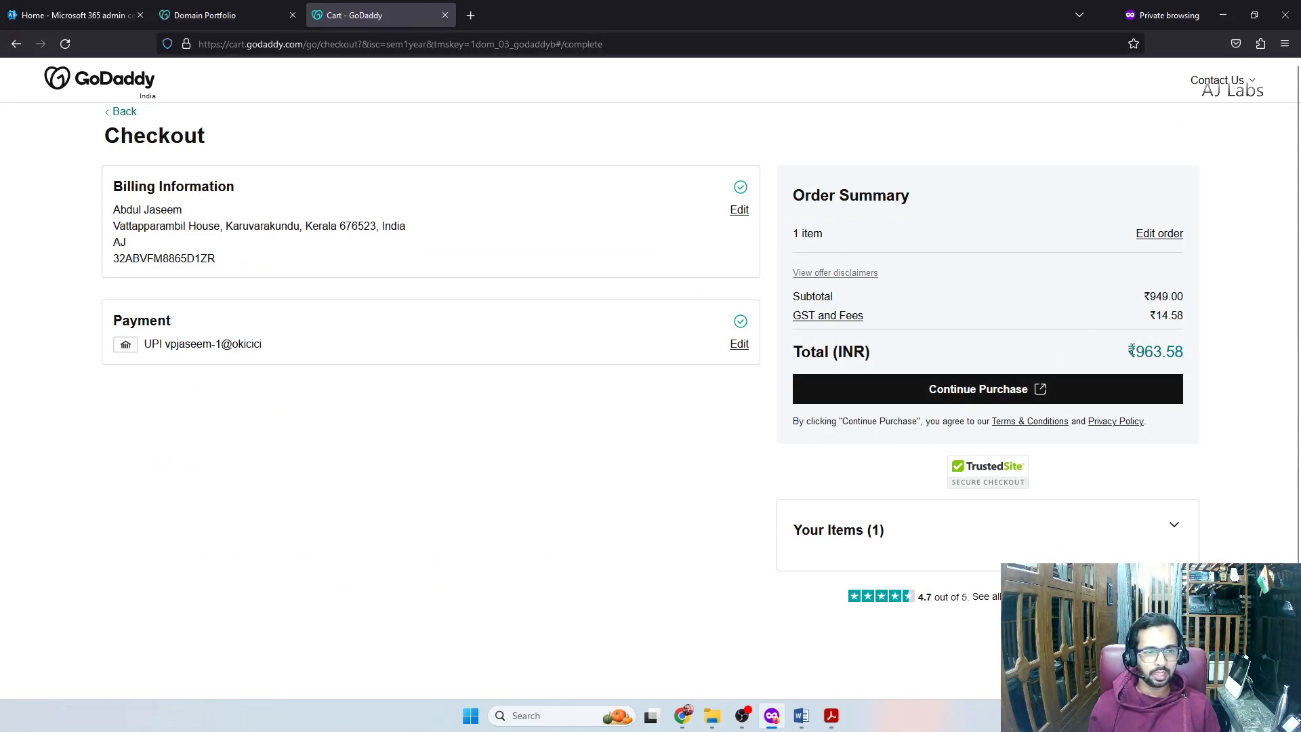
left_click_drag(1127, 352, 1187, 356)
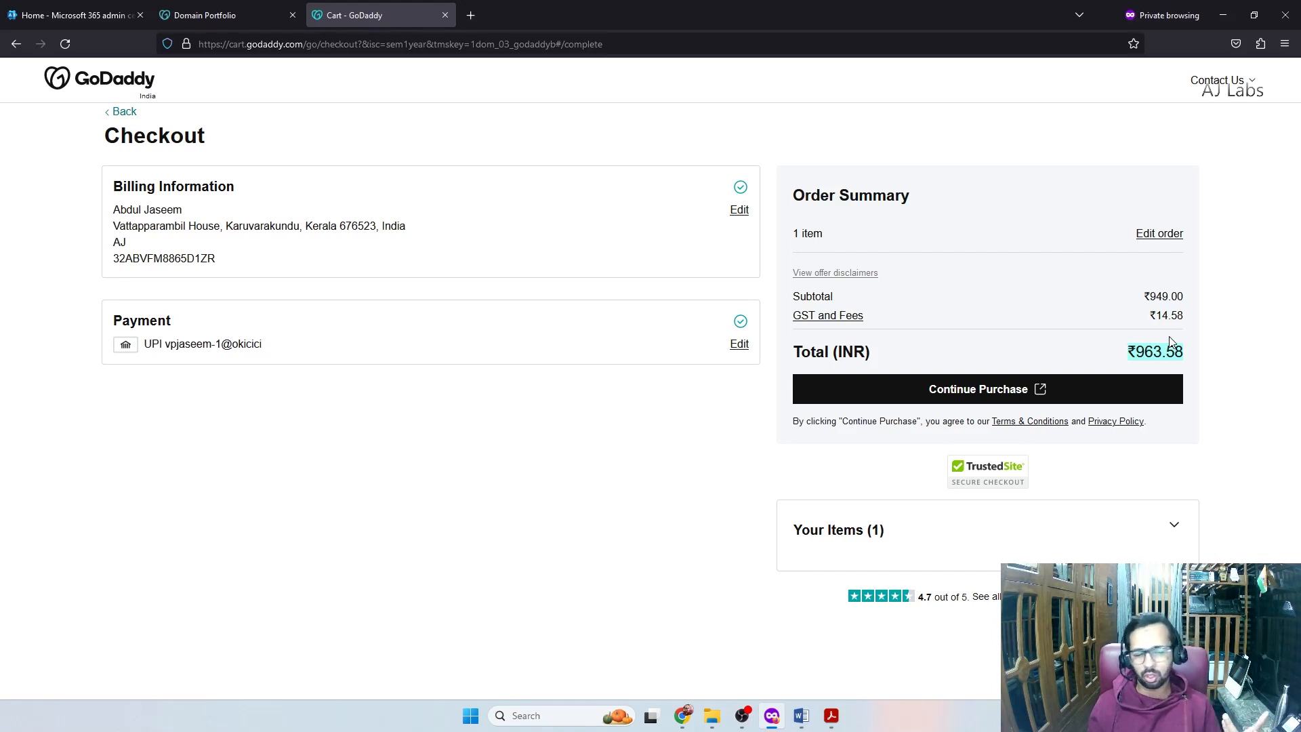
left_click(1221, 377)
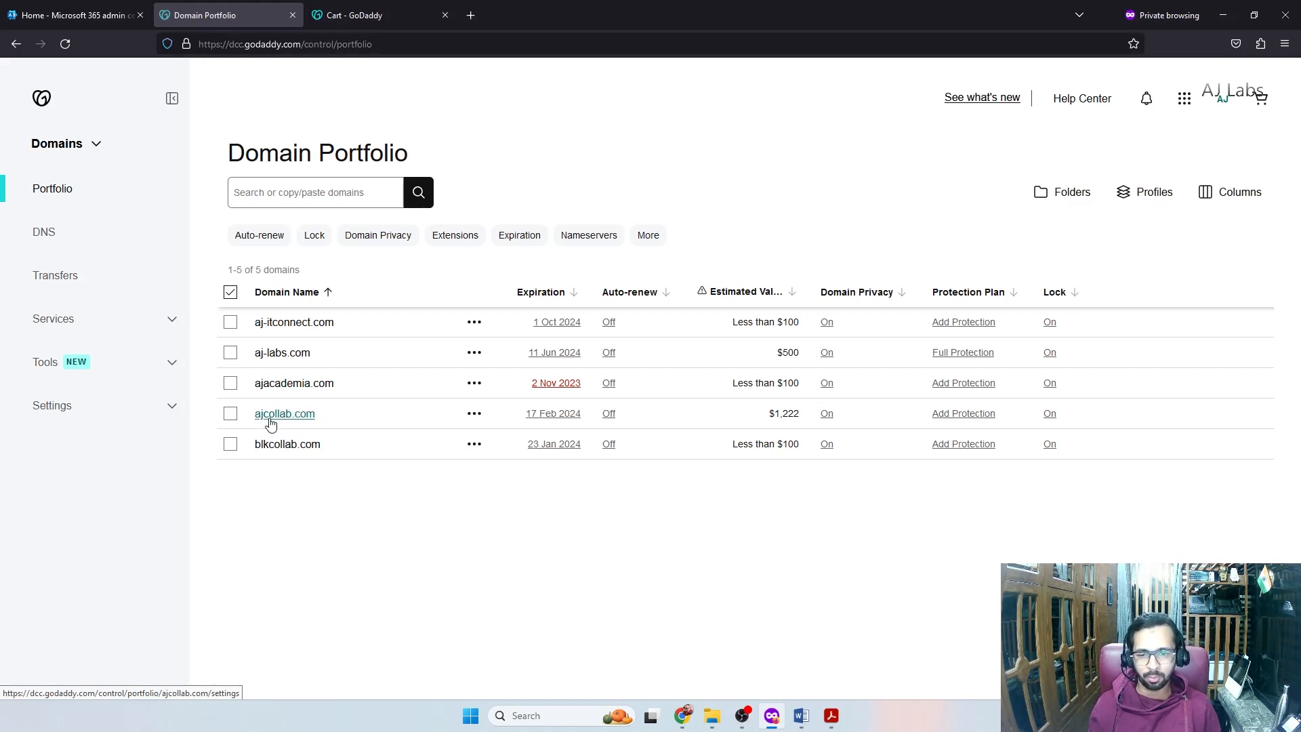
Open Edit DNS for ajcollab.com, then switch to the Microsoft 365 admin center
left_click(473, 414)
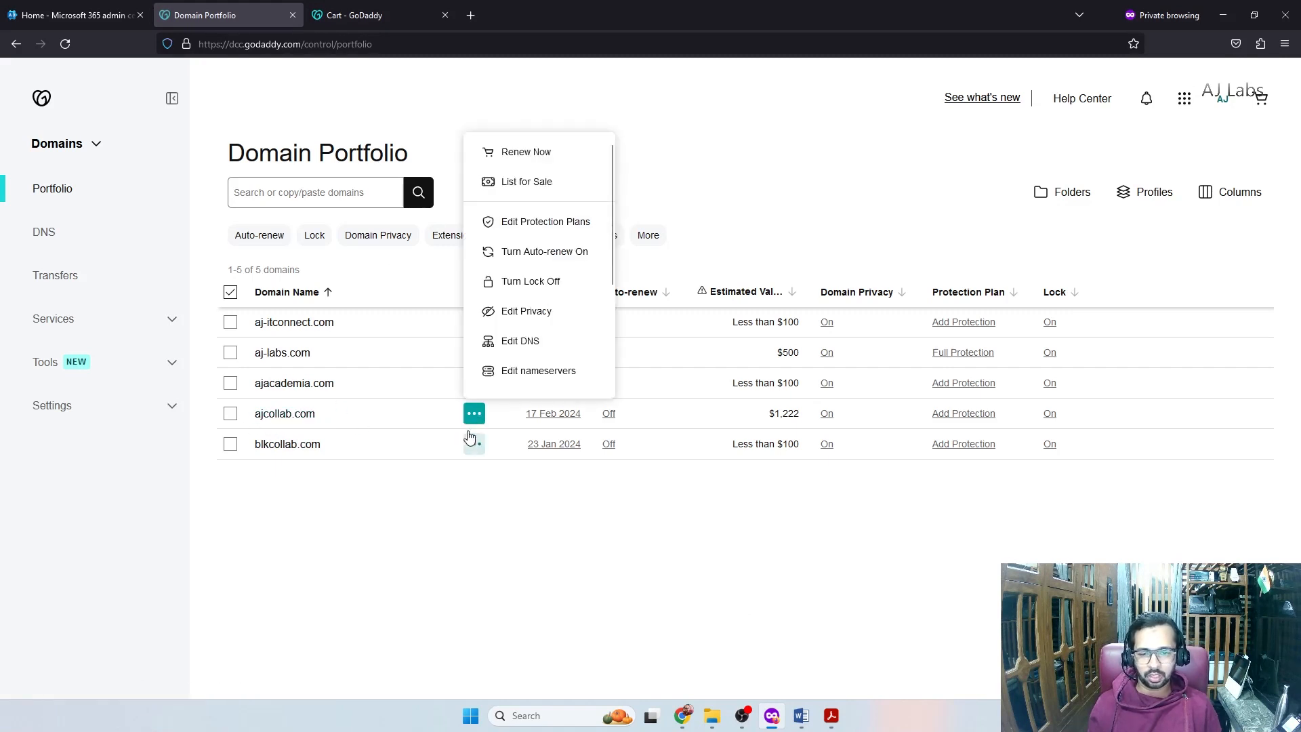
left_click(527, 346)
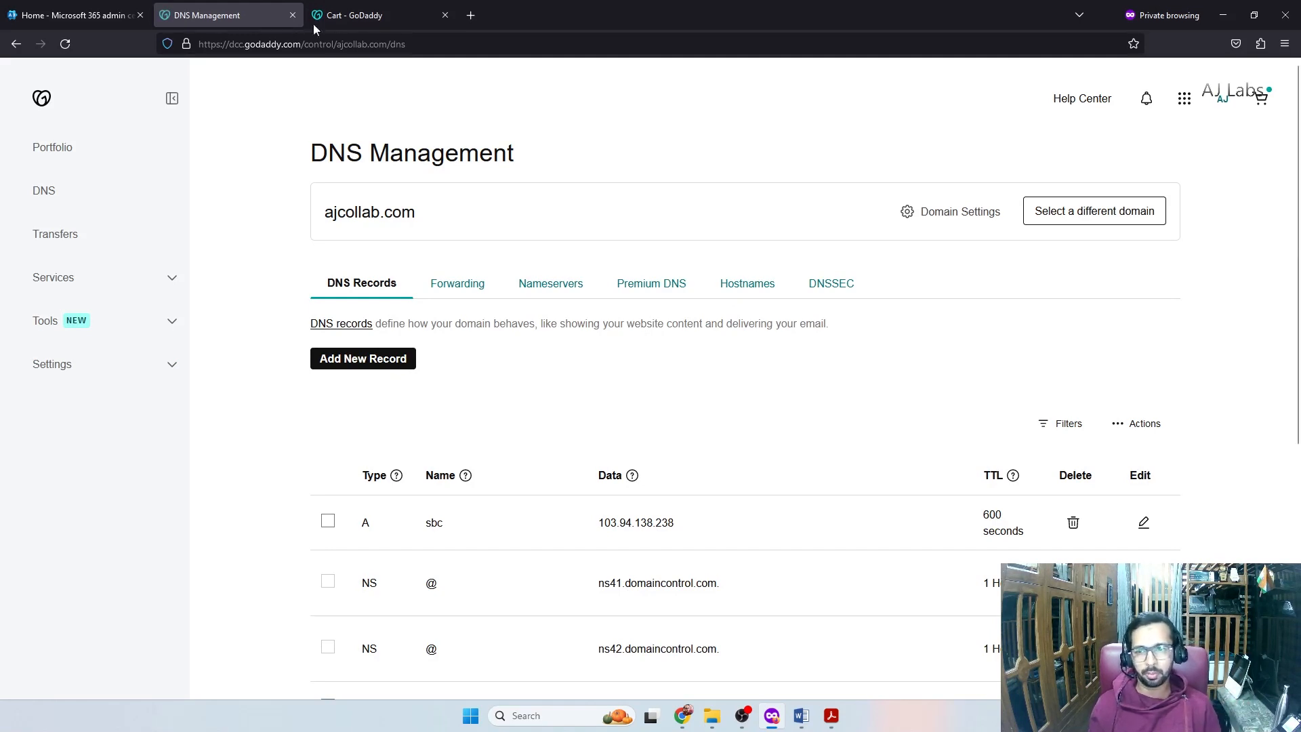
left_click(105, 13)
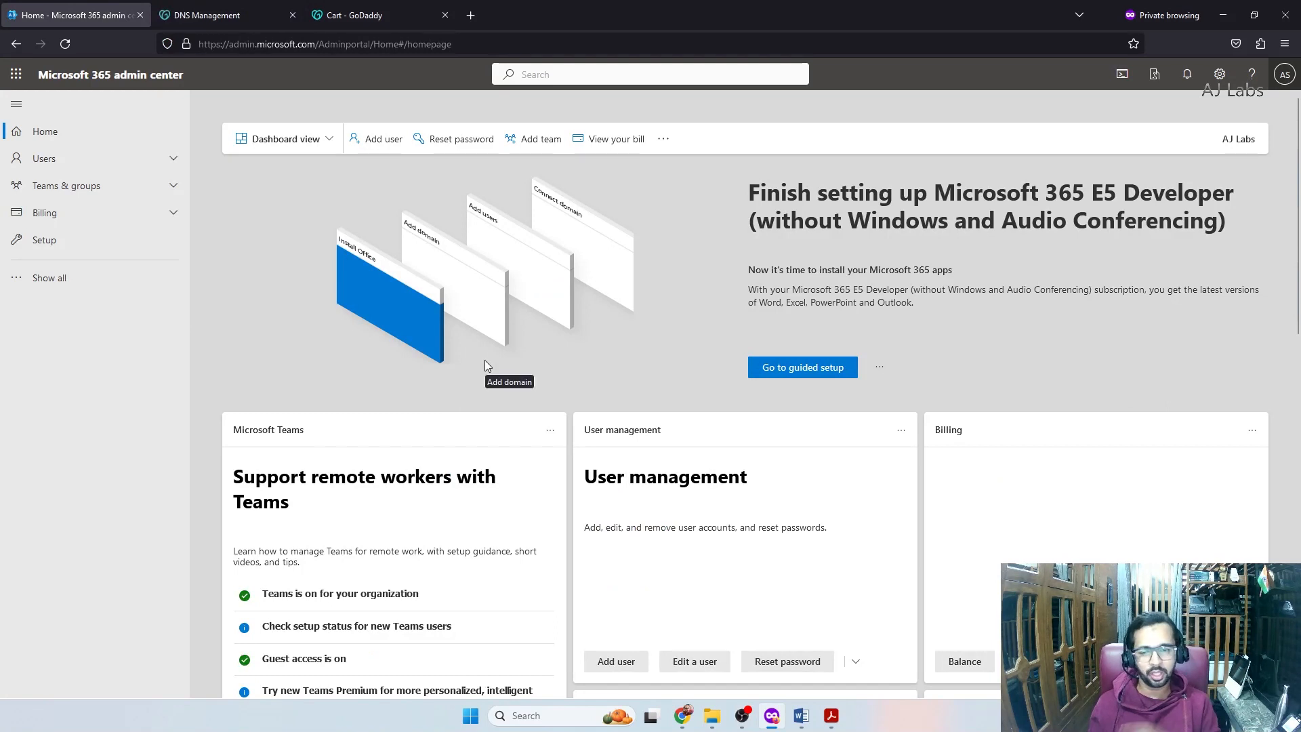
Under Settings > Domains, start adding ajcollab.com as a new domain
left_click(48, 279)
left_click(49, 321)
left_click(52, 347)
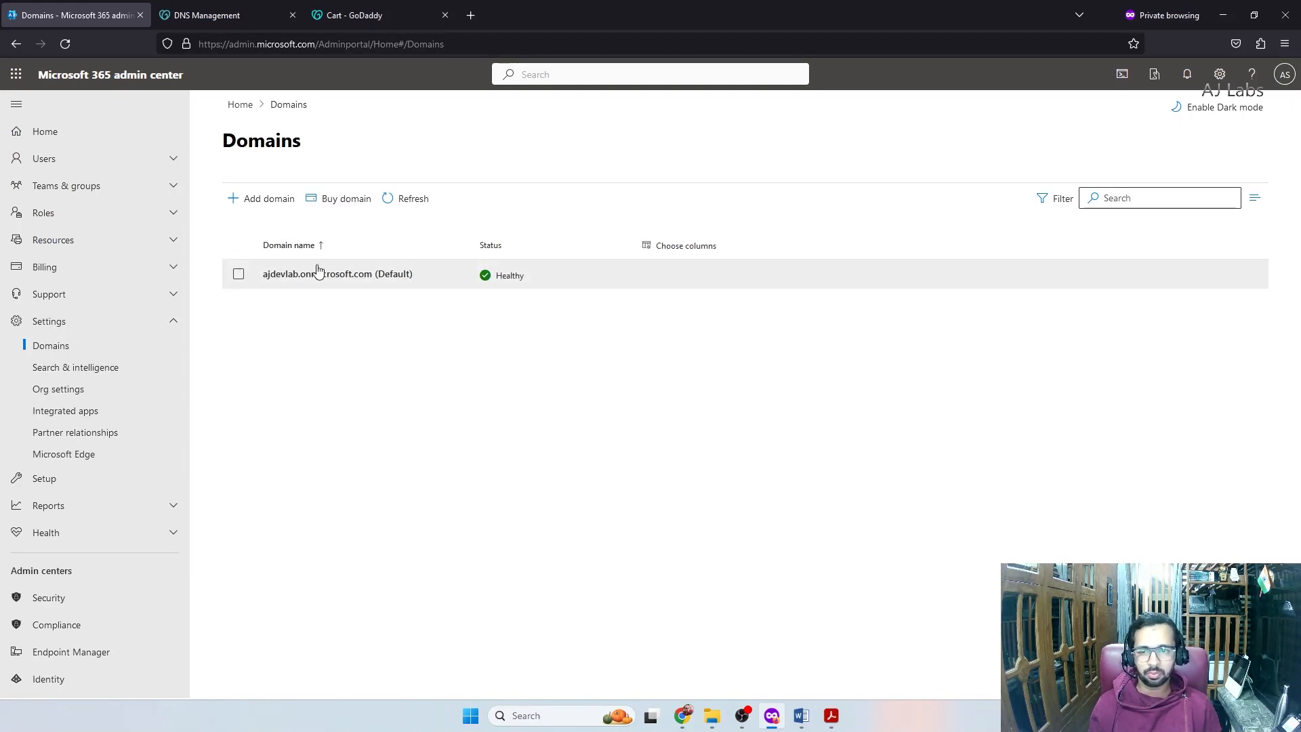
left_click(274, 207)
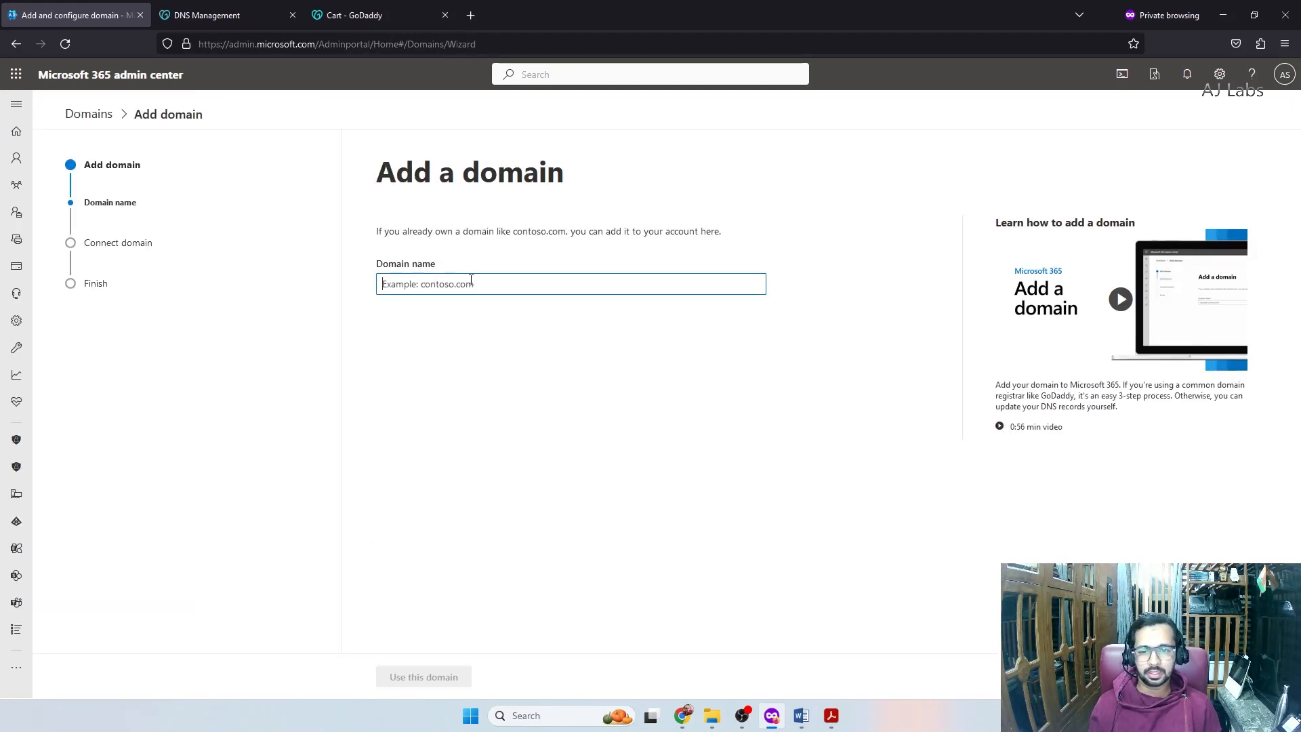
type("ajcollab.com")
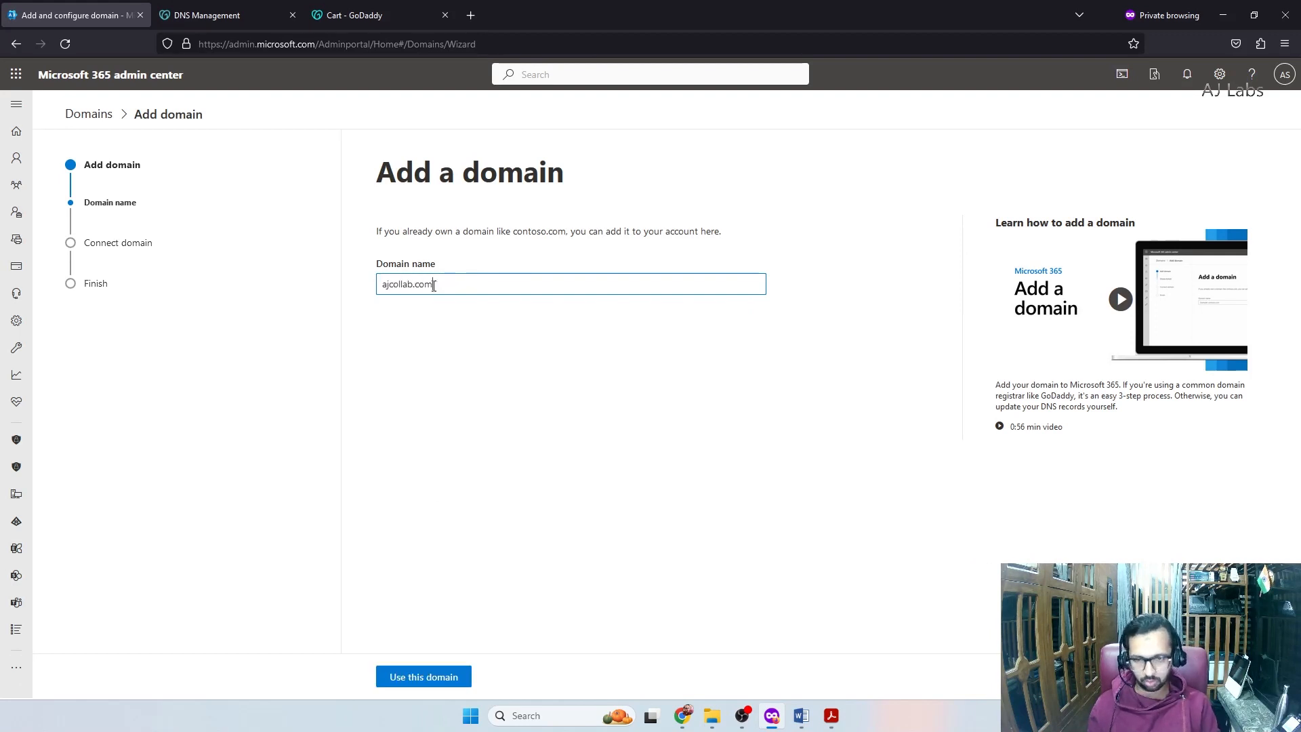
left_click(434, 677)
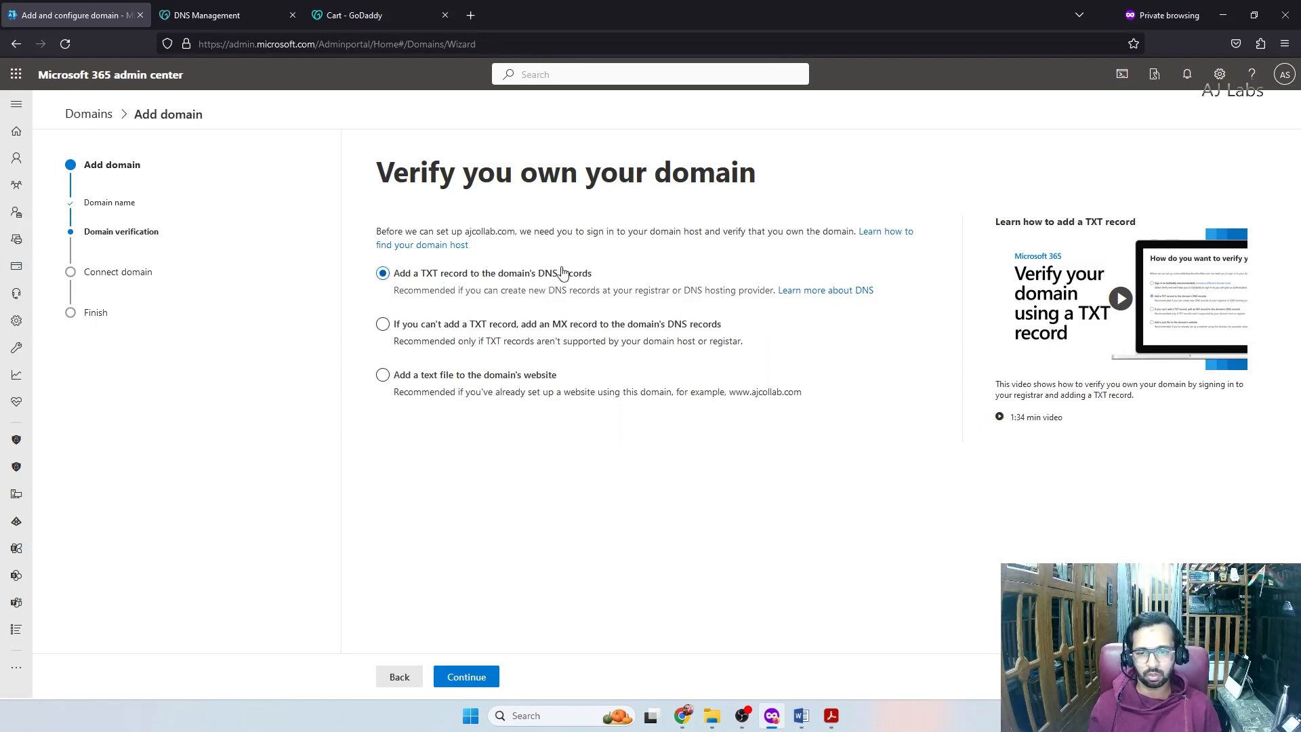
Choose TXT-record verification, select the TXT value, and return to GoDaddy
left_click(458, 680)
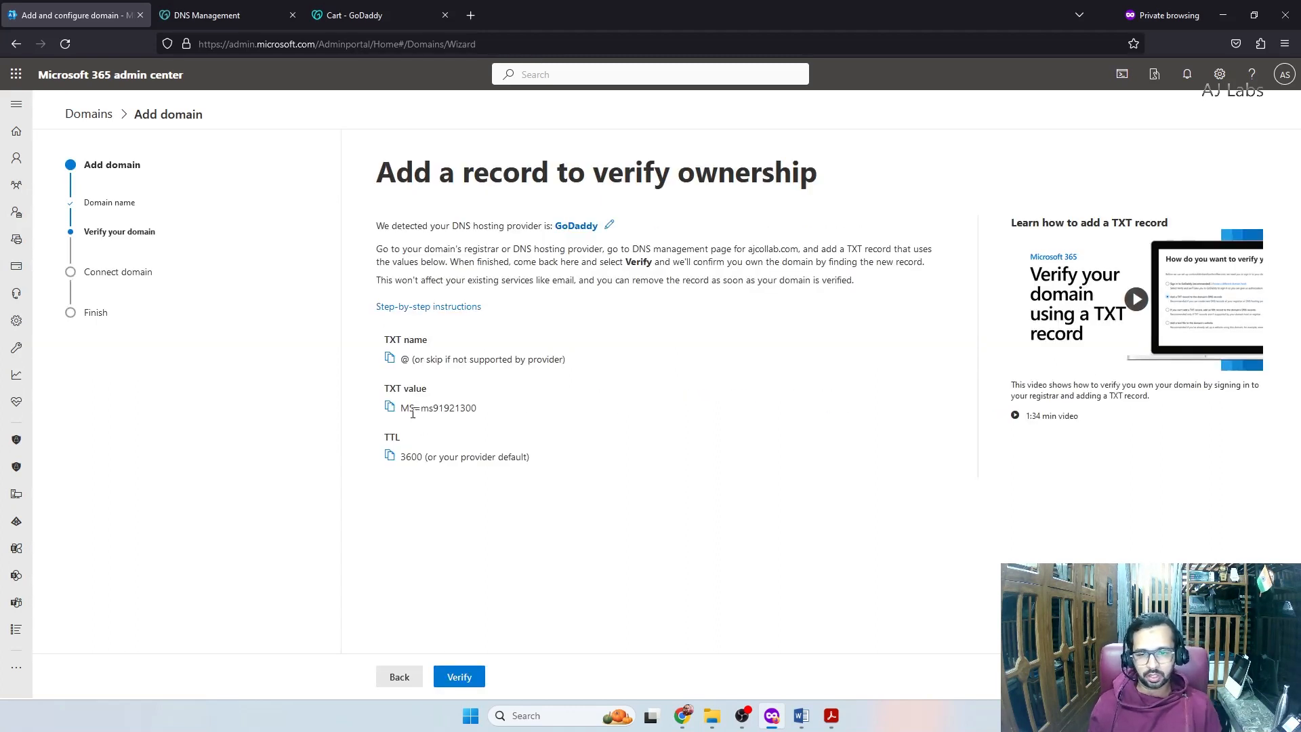
left_click_drag(404, 410, 478, 411)
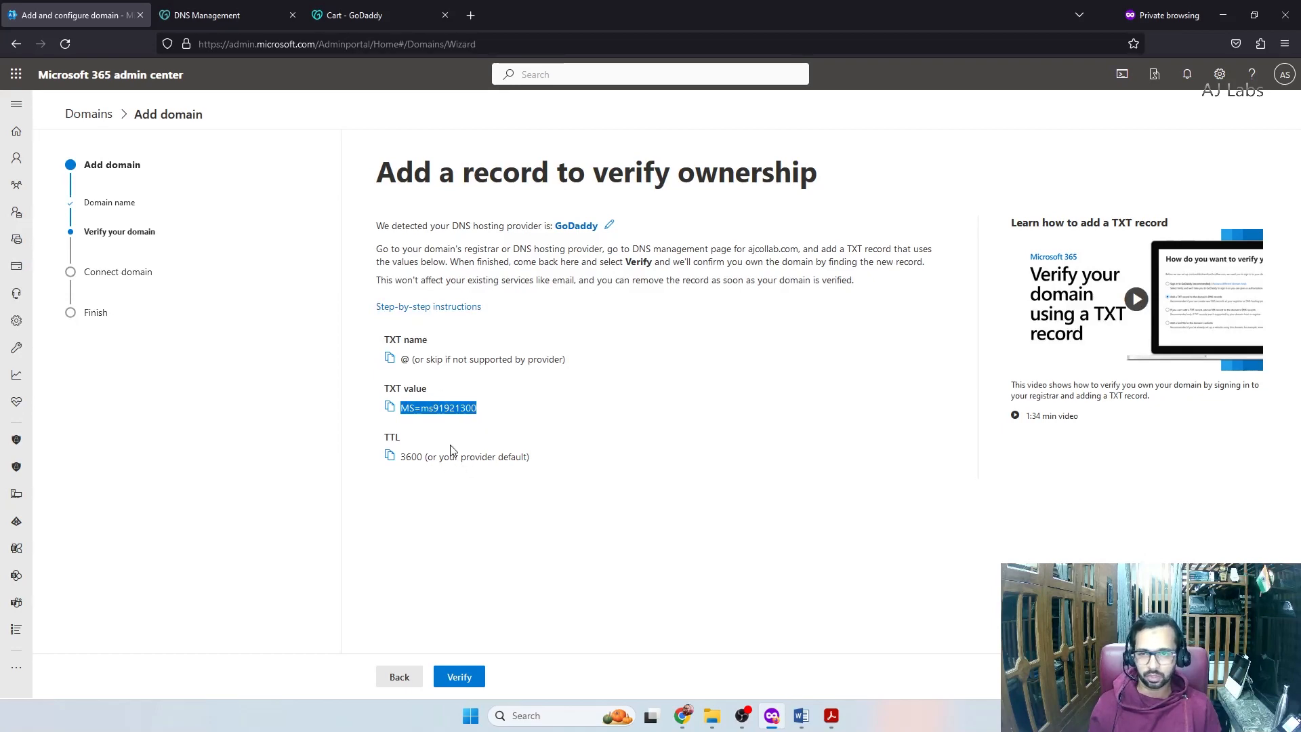
left_click(224, 15)
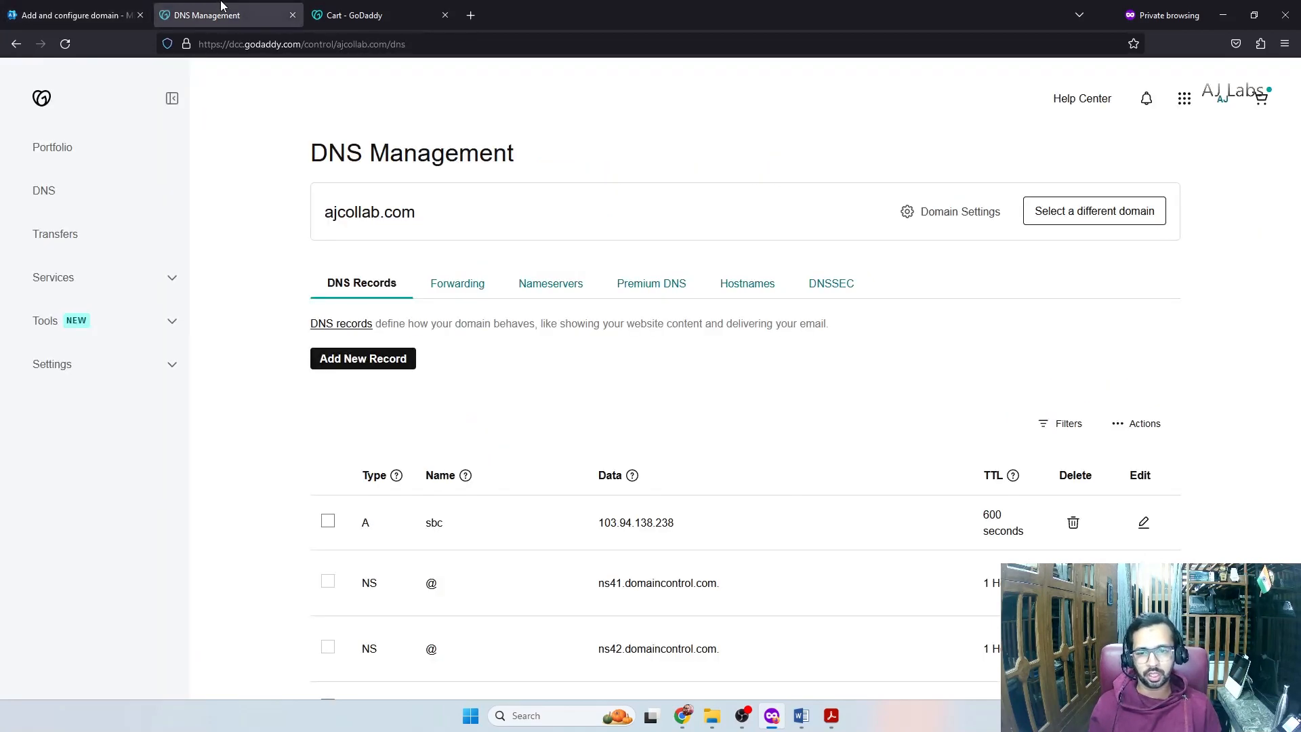
Start a new TXT record for ajcollab.com with Name @
scroll(345, 209, "down", 5)
scroll(345, 209, "up", 5)
left_click_drag(326, 212, 467, 215)
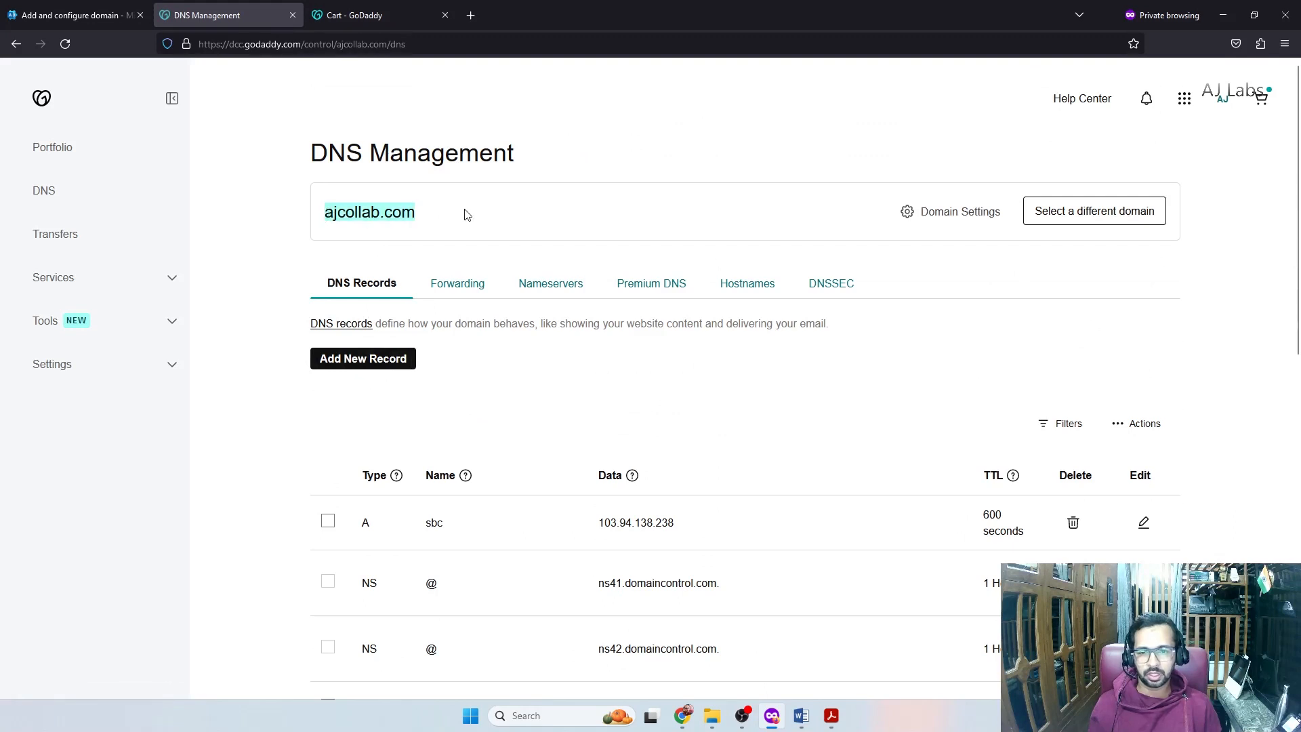
left_click(380, 360)
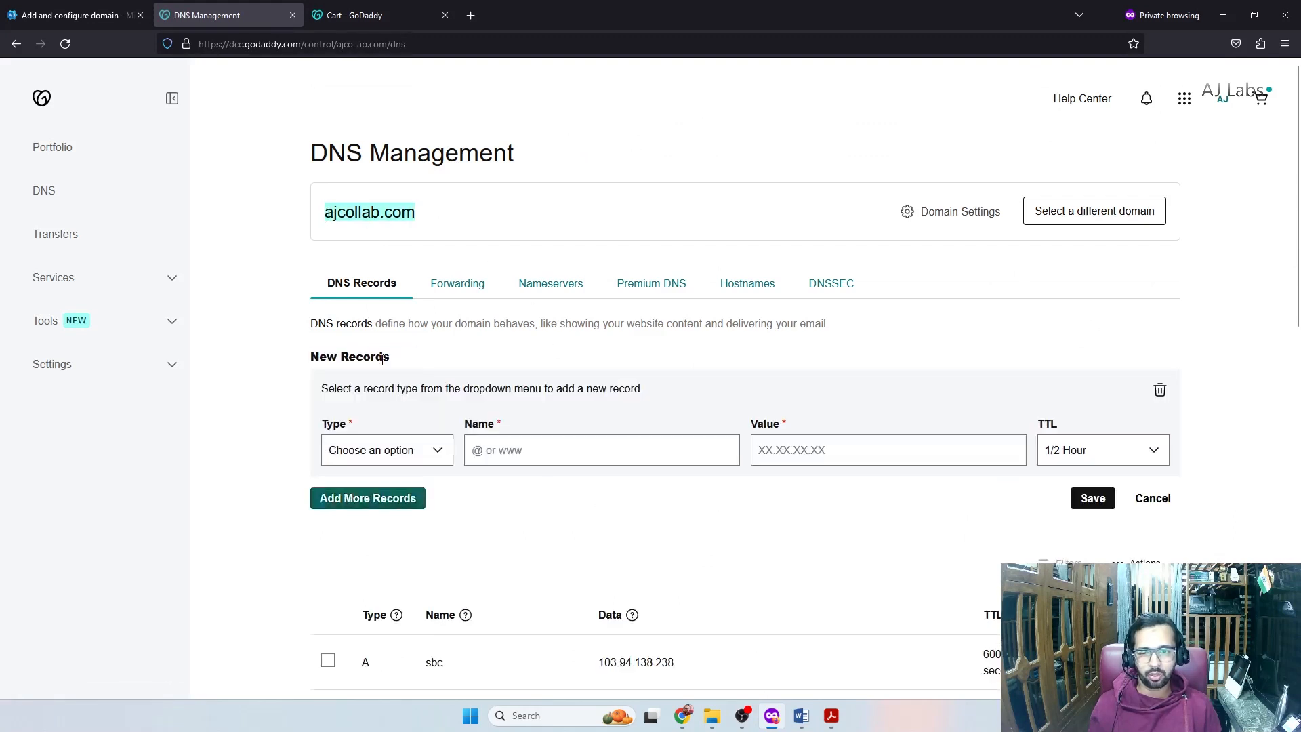
left_click(385, 449)
left_click(354, 572)
left_click(484, 447)
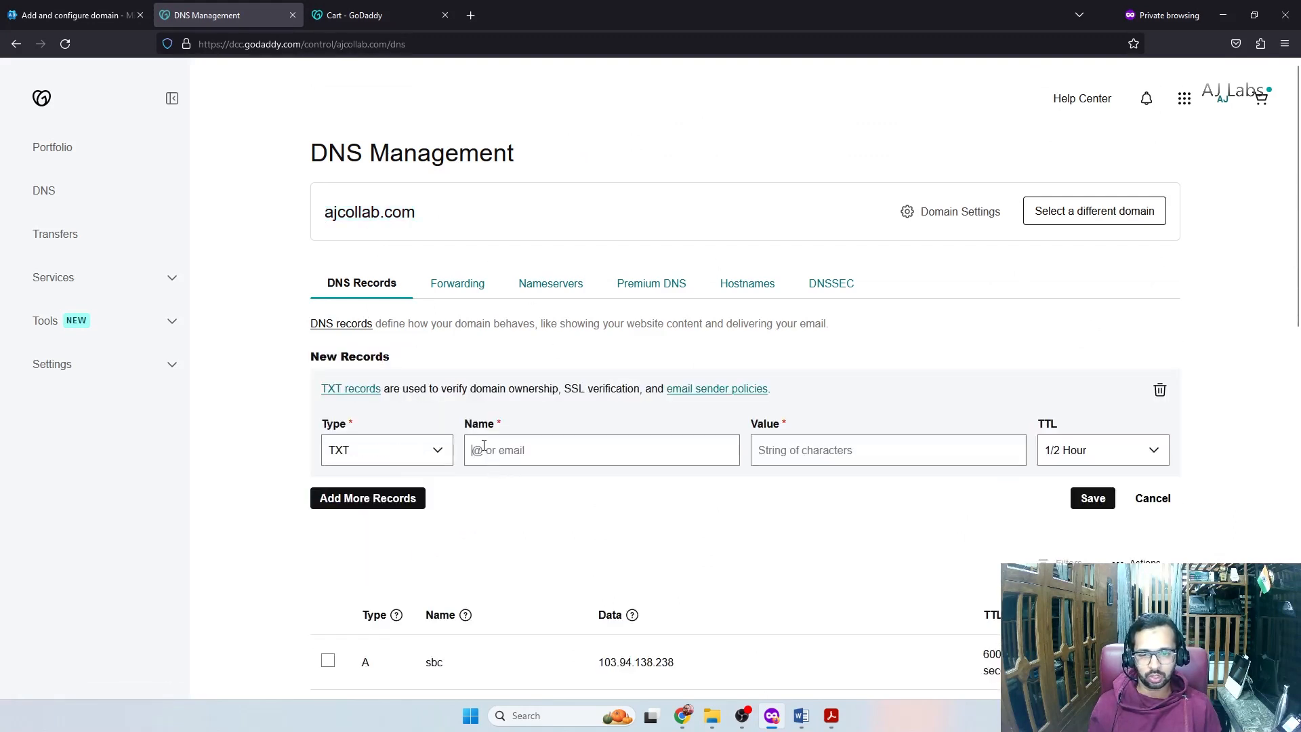
type("@")
Paste the MS=ms91921300 value, set a custom 3600 TTL, and save the record
left_click(75, 15)
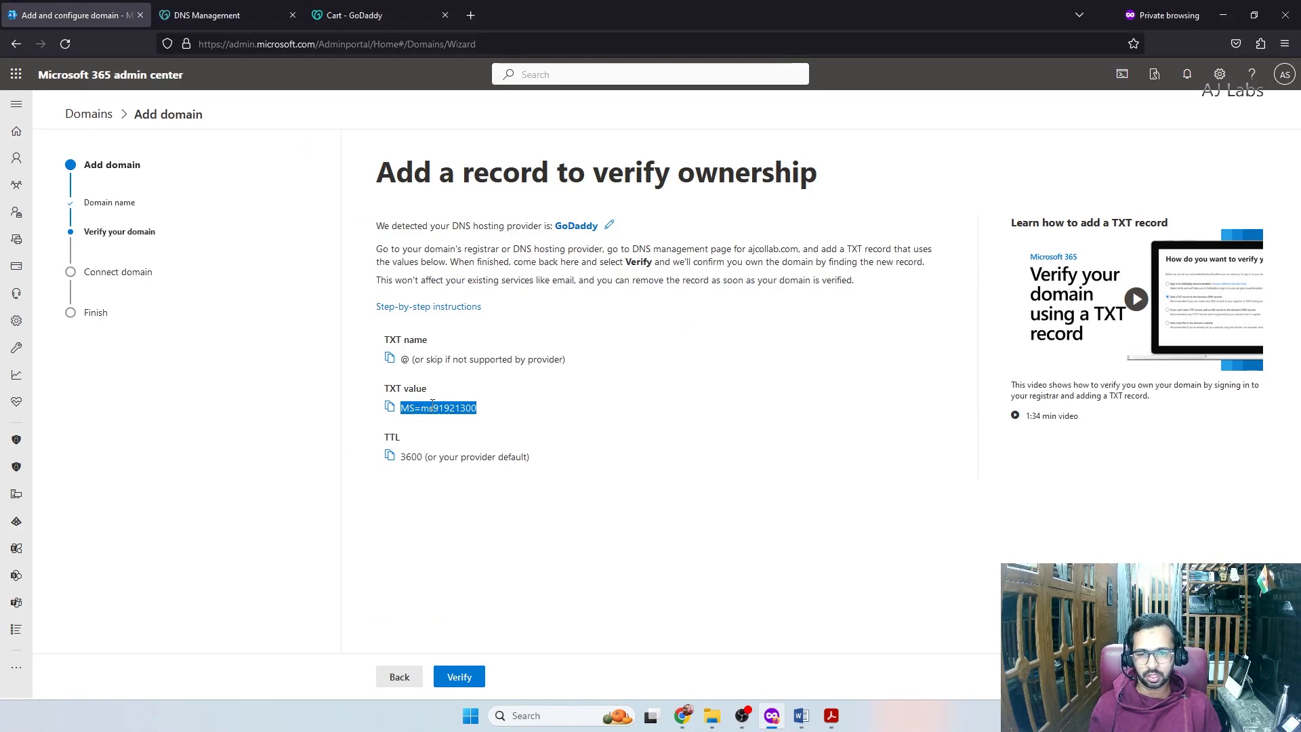
left_click(390, 408)
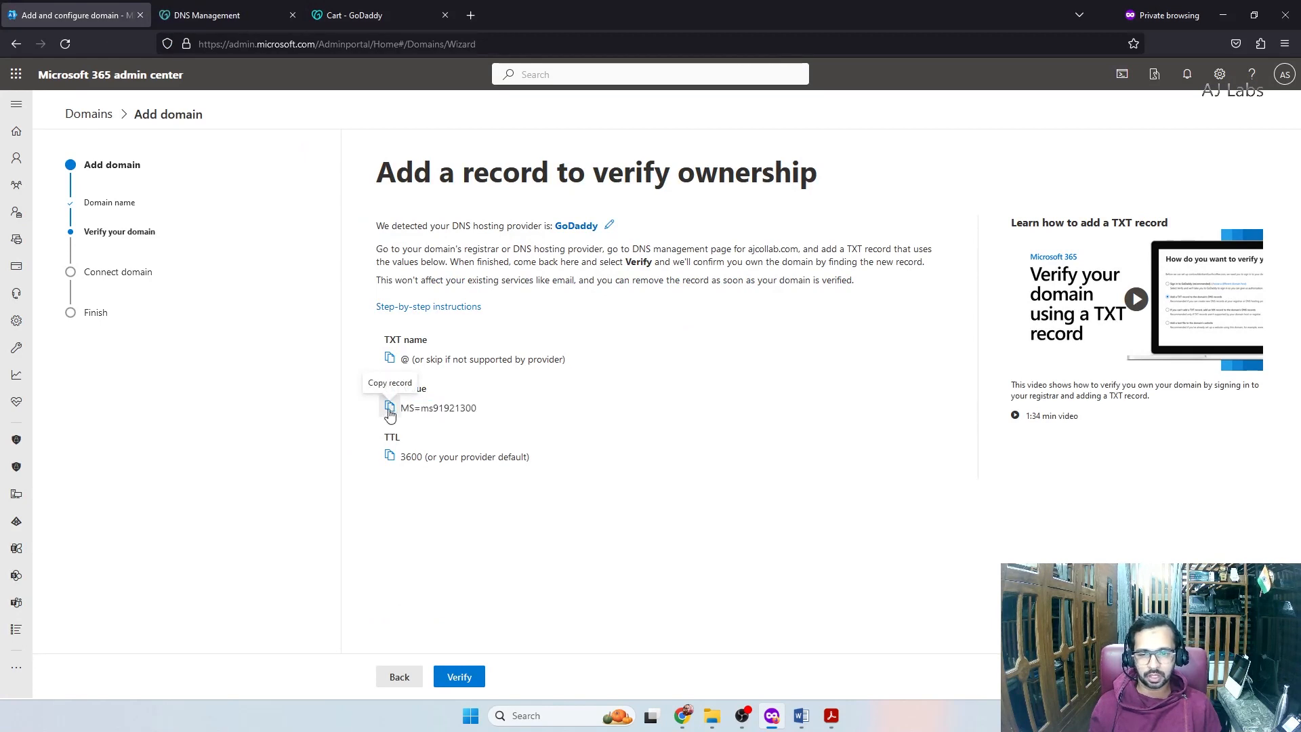
left_click(243, 19)
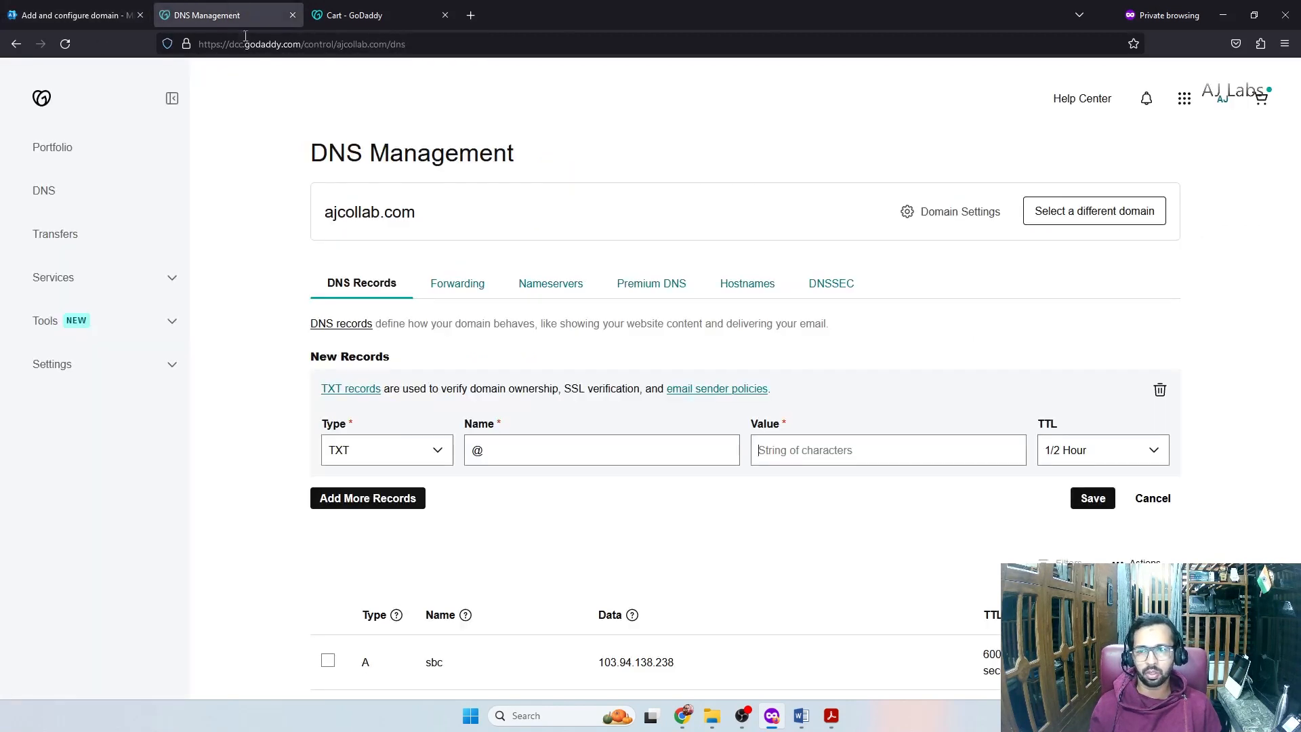
key("ctrl+v")
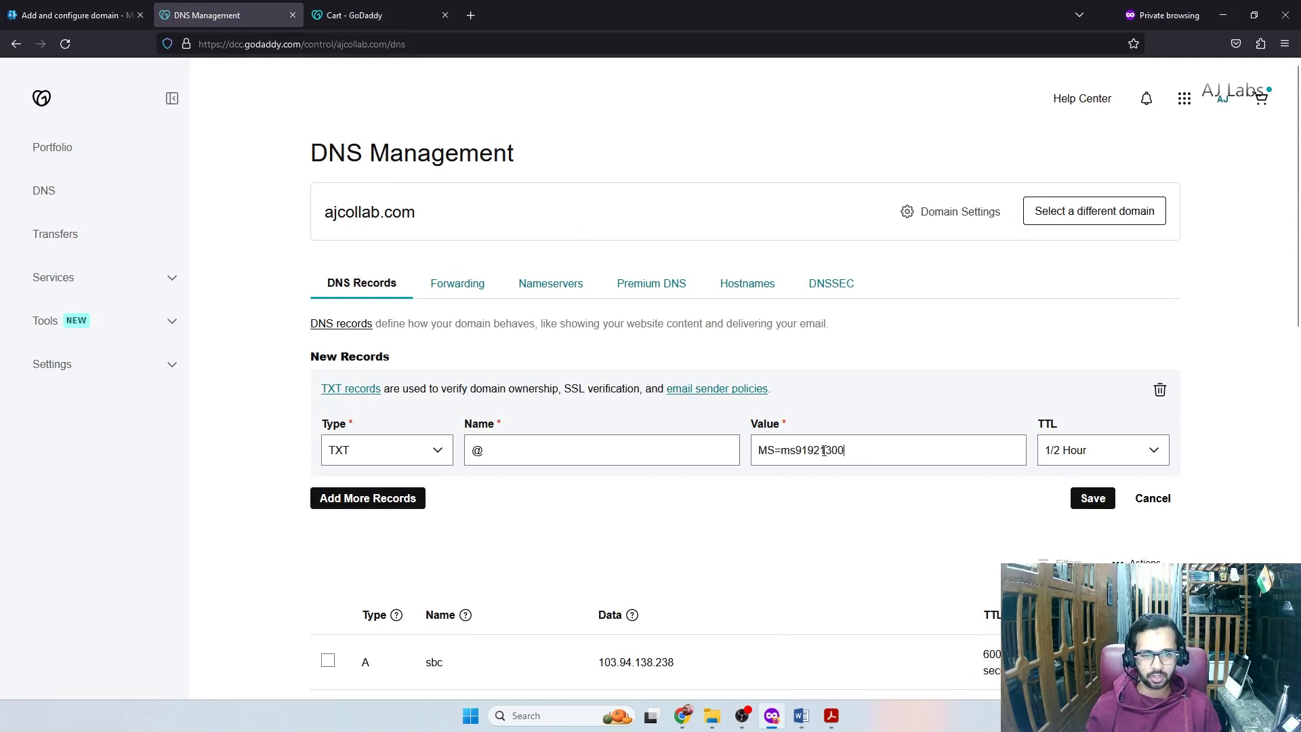
left_click(1141, 453)
left_click(1077, 489)
type("3600")
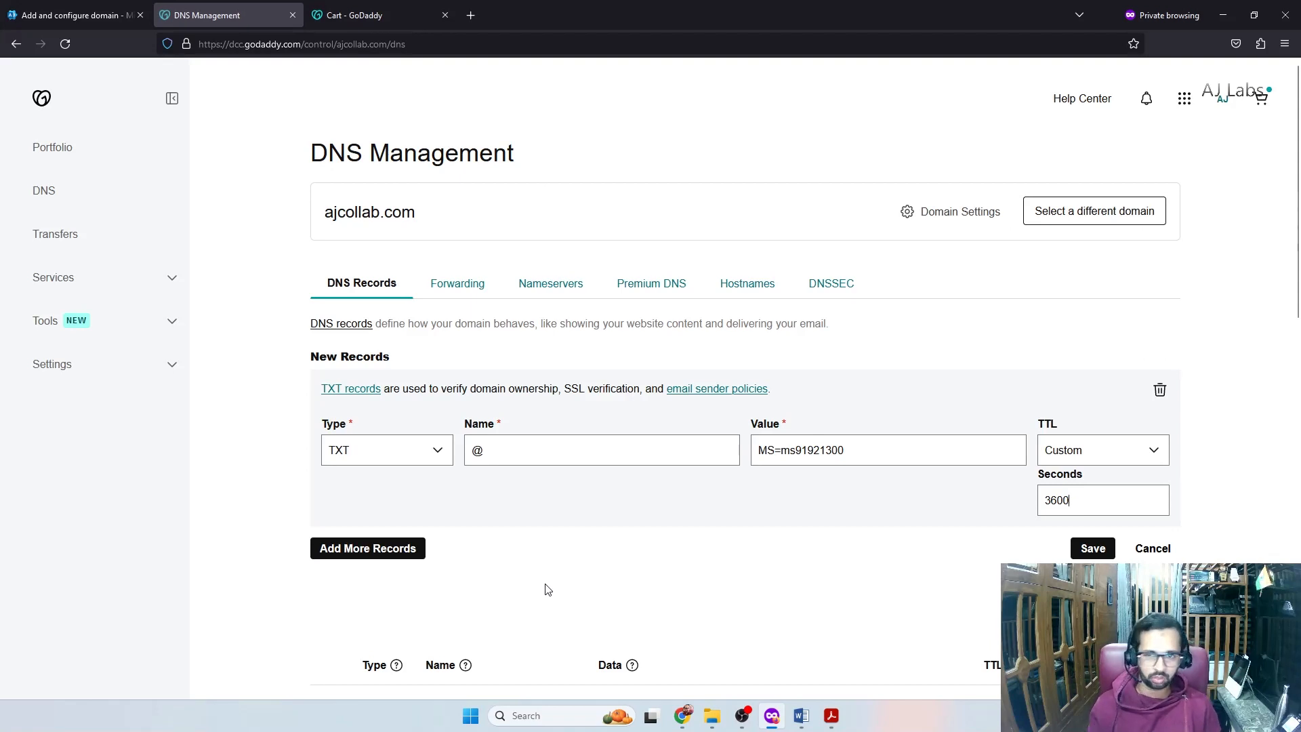
left_click(1087, 548)
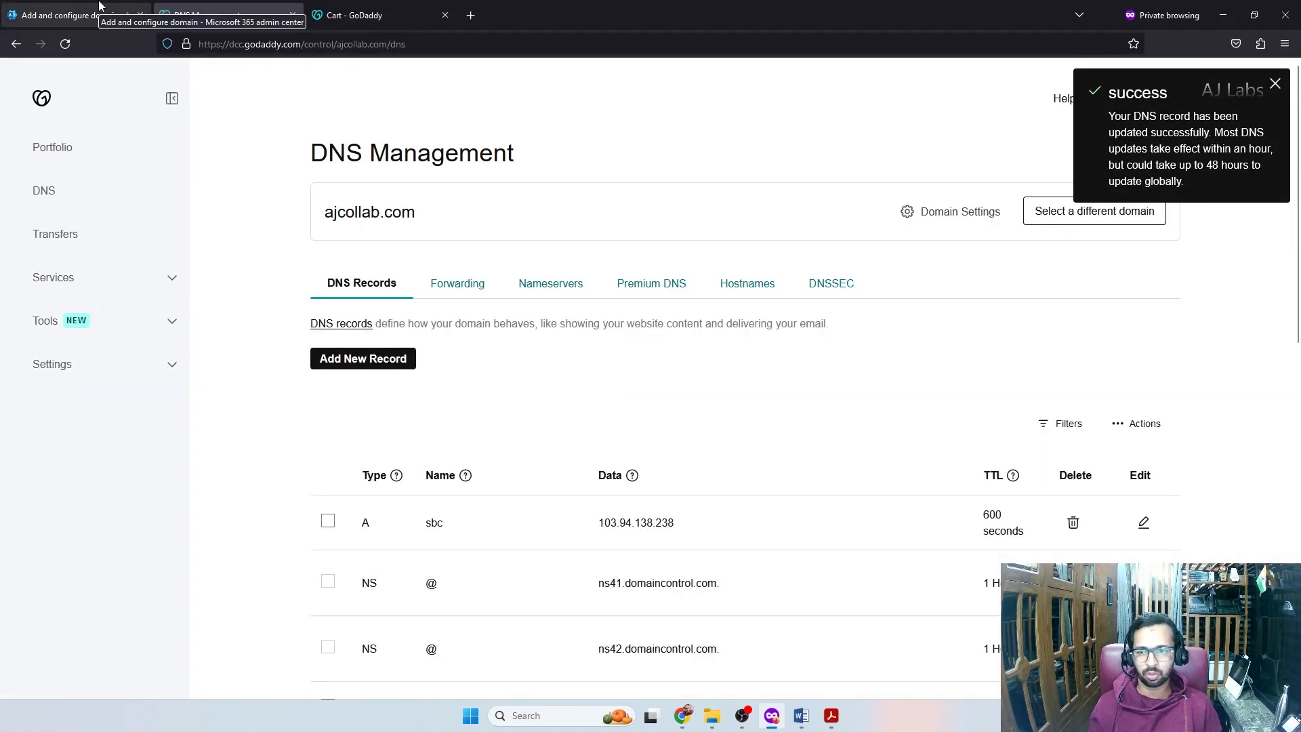
left_click(99, 9)
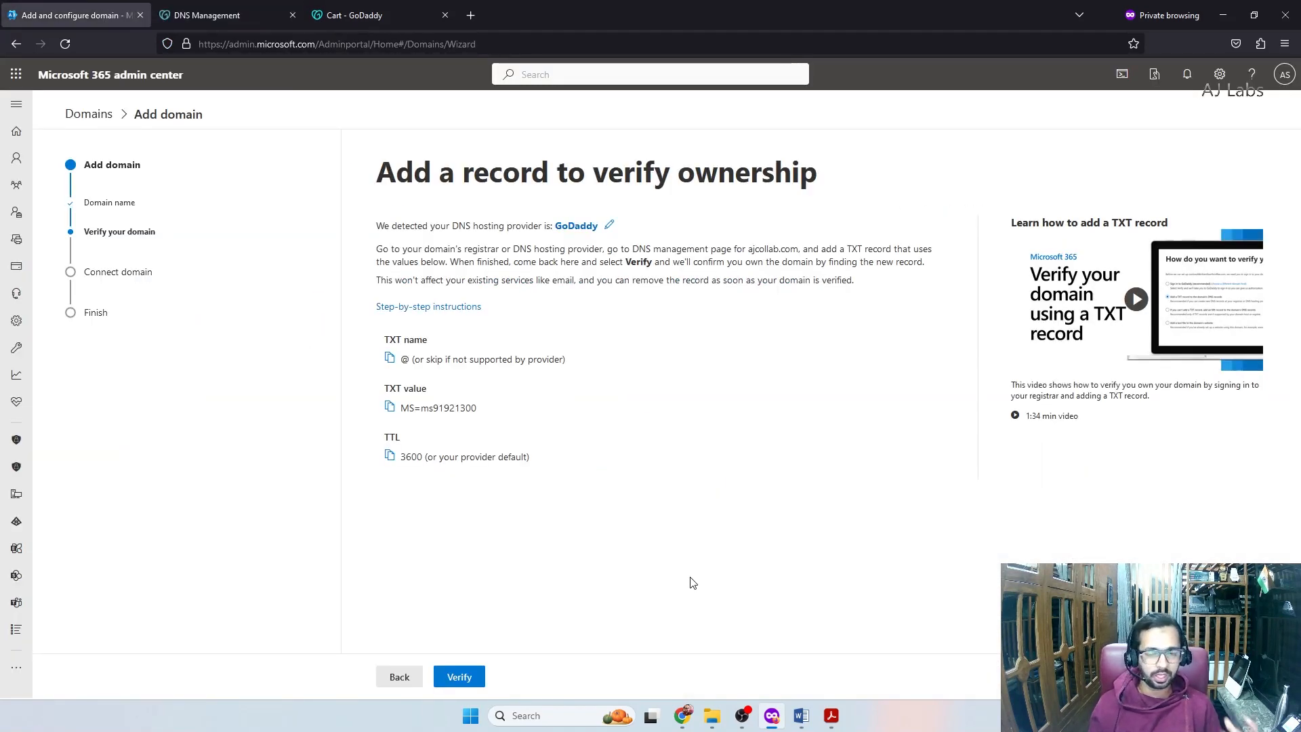
Verify ajcollab.com ownership, then choose to add your own DNS records and continue
left_click(468, 675)
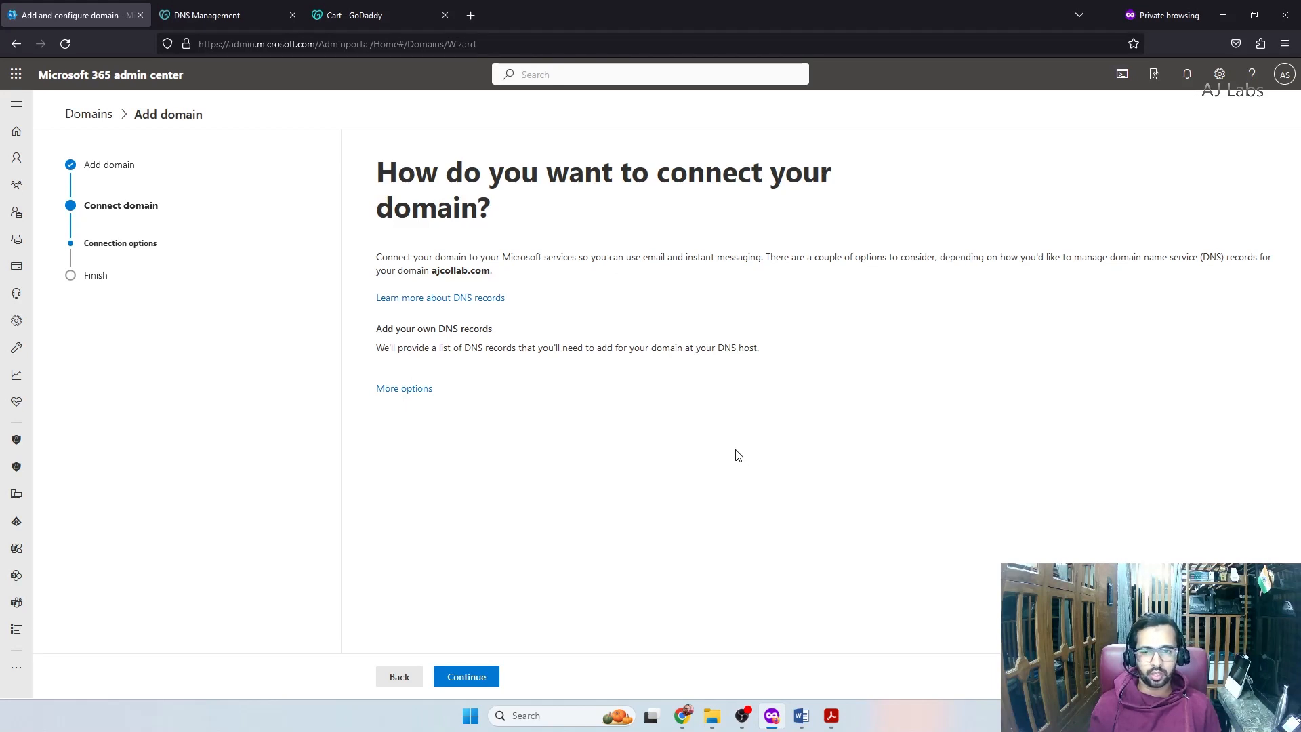
left_click_drag(374, 261, 501, 271)
left_click(690, 544)
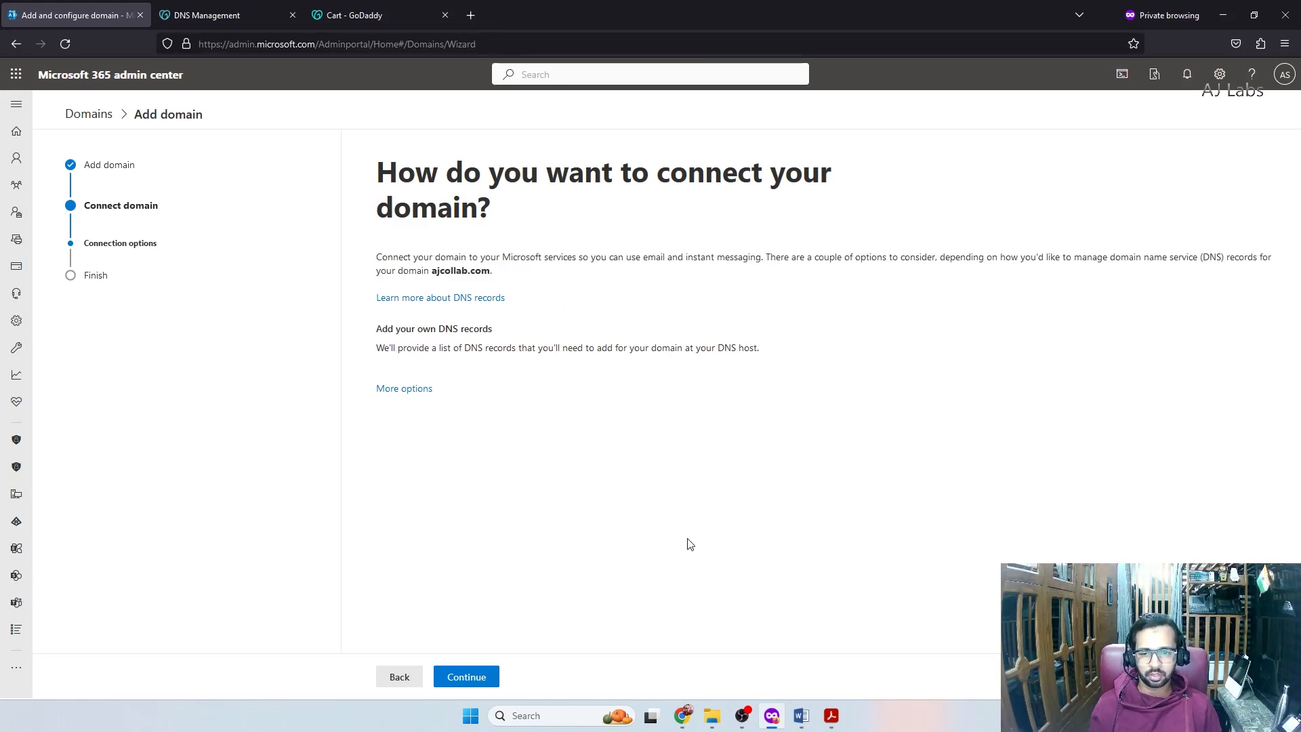
left_click(380, 389)
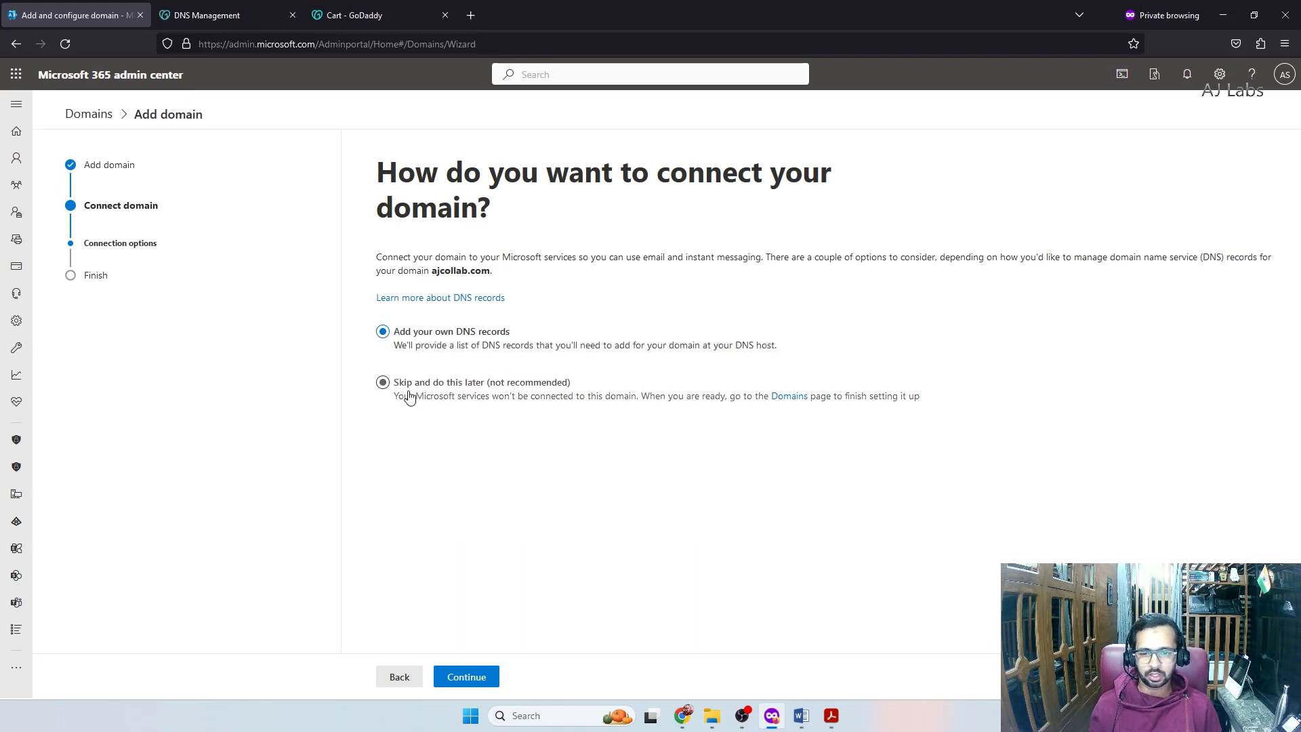
left_click(479, 676)
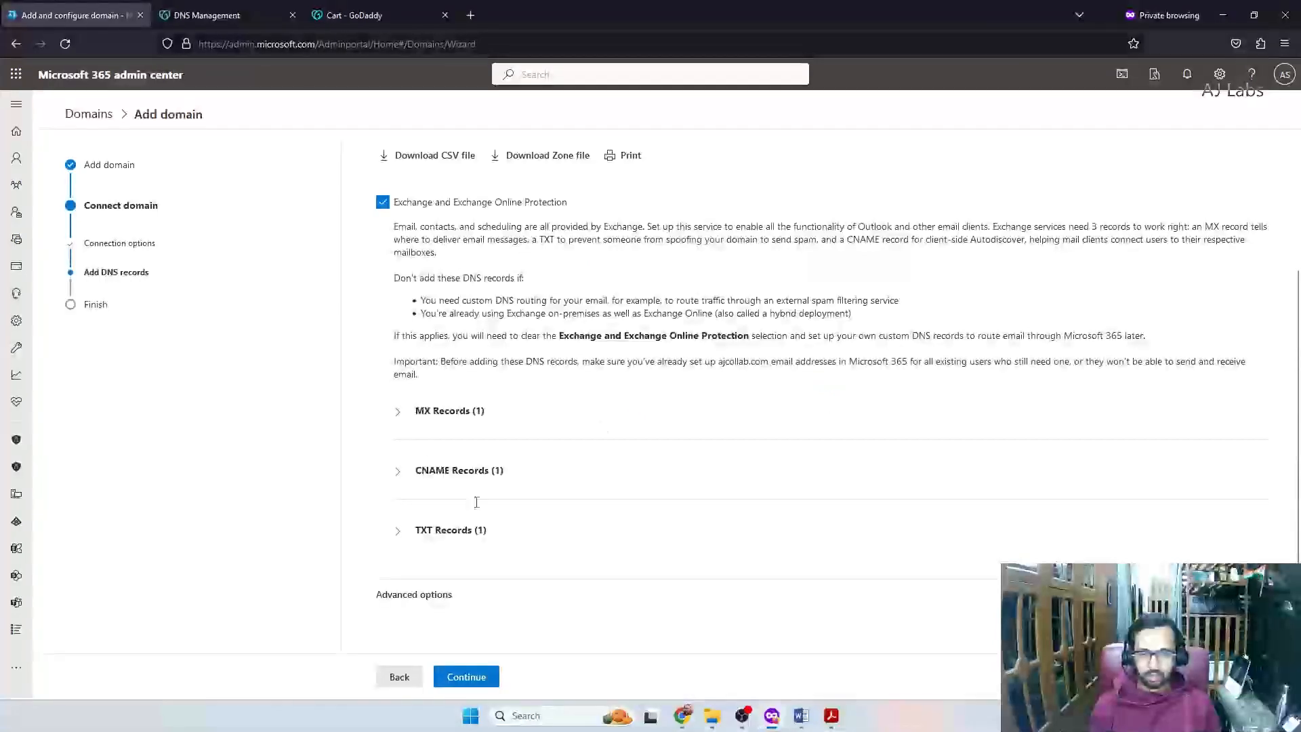
Expand the MX, CNAME and TXT record details, then the Advanced options
left_click(413, 415)
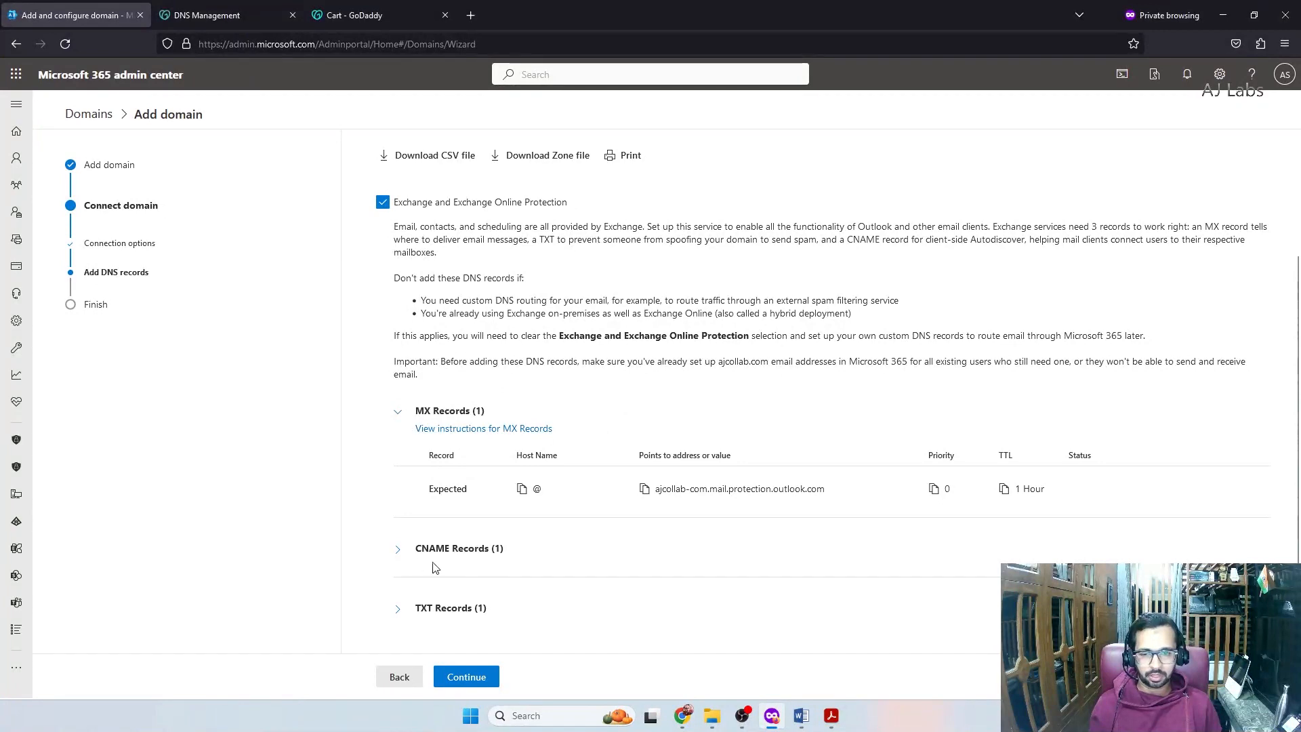
left_click(397, 549)
scroll(403, 548, "down", 2)
left_click(407, 541)
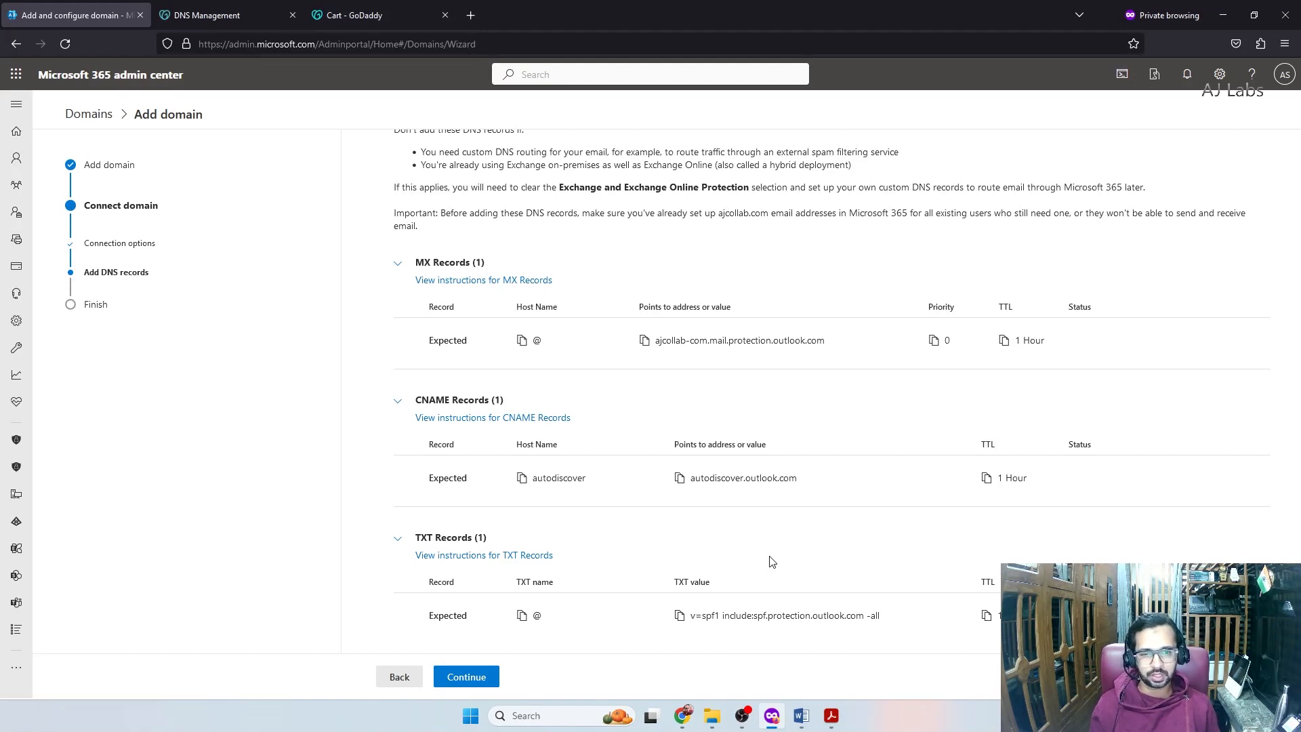
left_click_drag(417, 258, 494, 264)
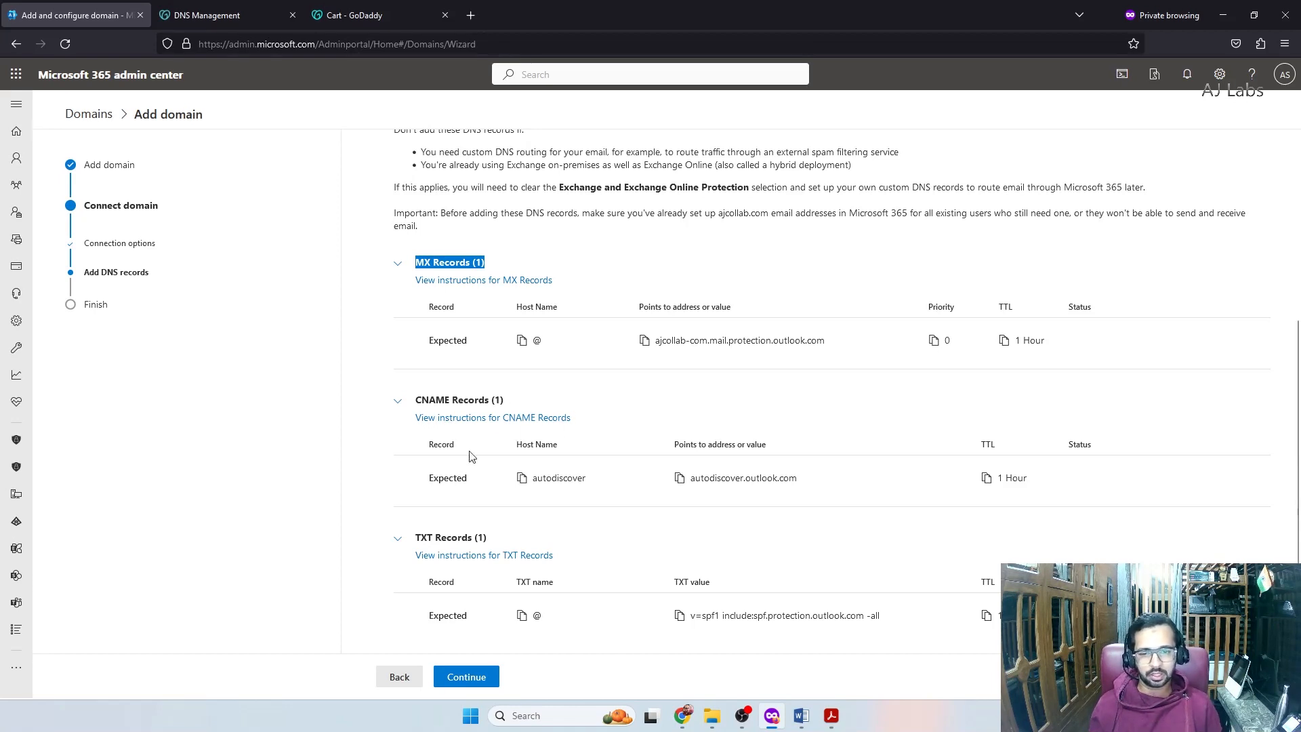
scroll(473, 457, "down", 2)
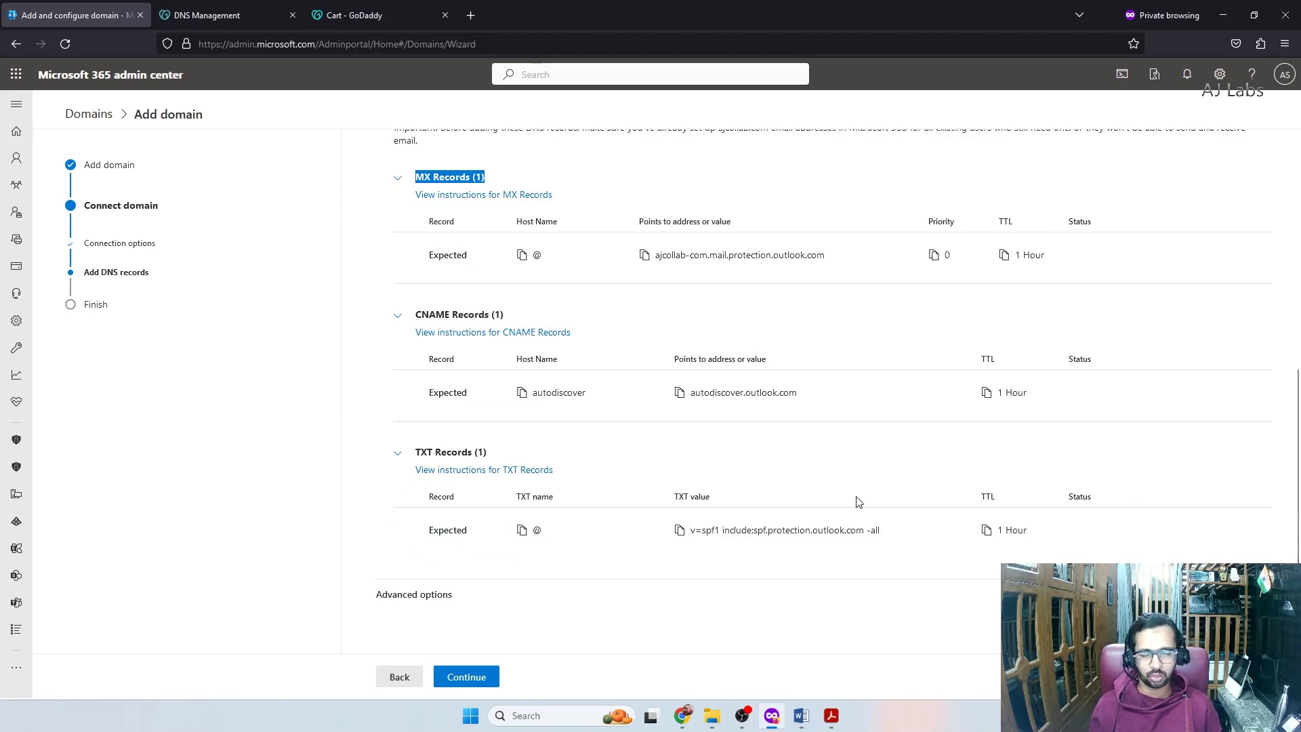
left_click(912, 610)
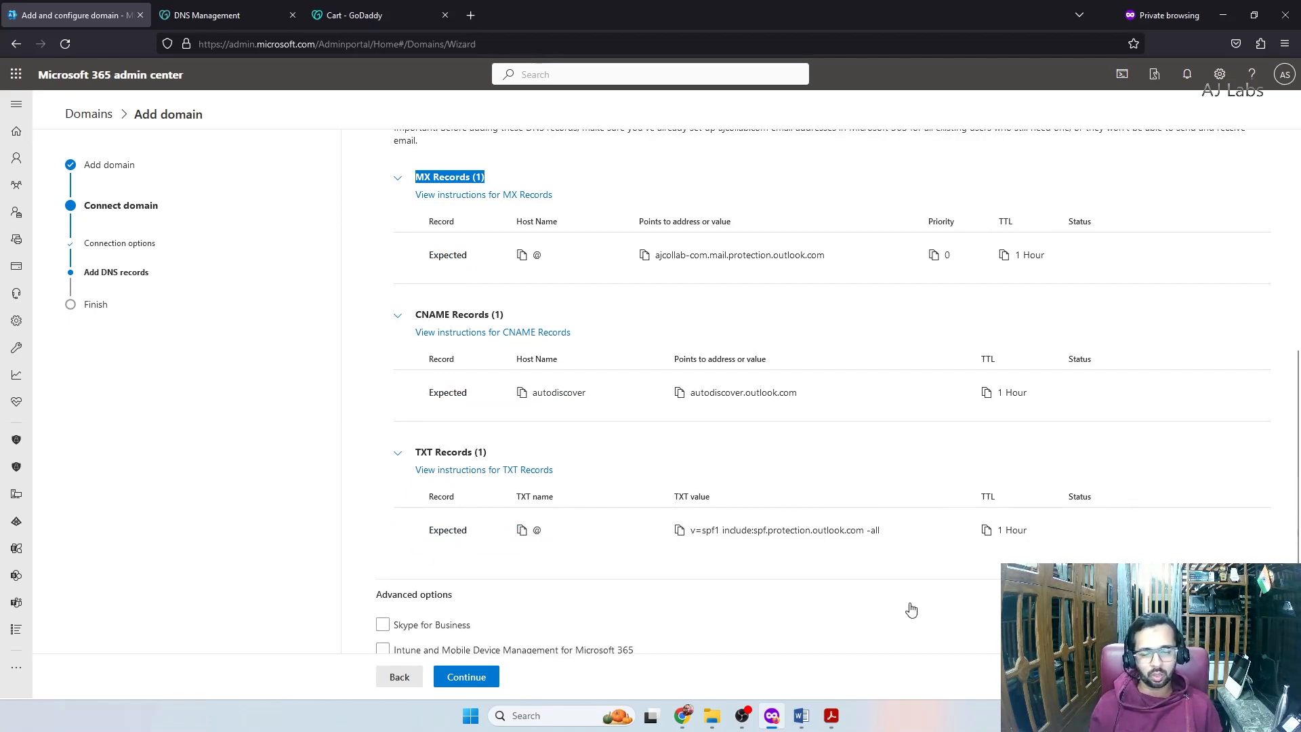
scroll(911, 610, "down", 2)
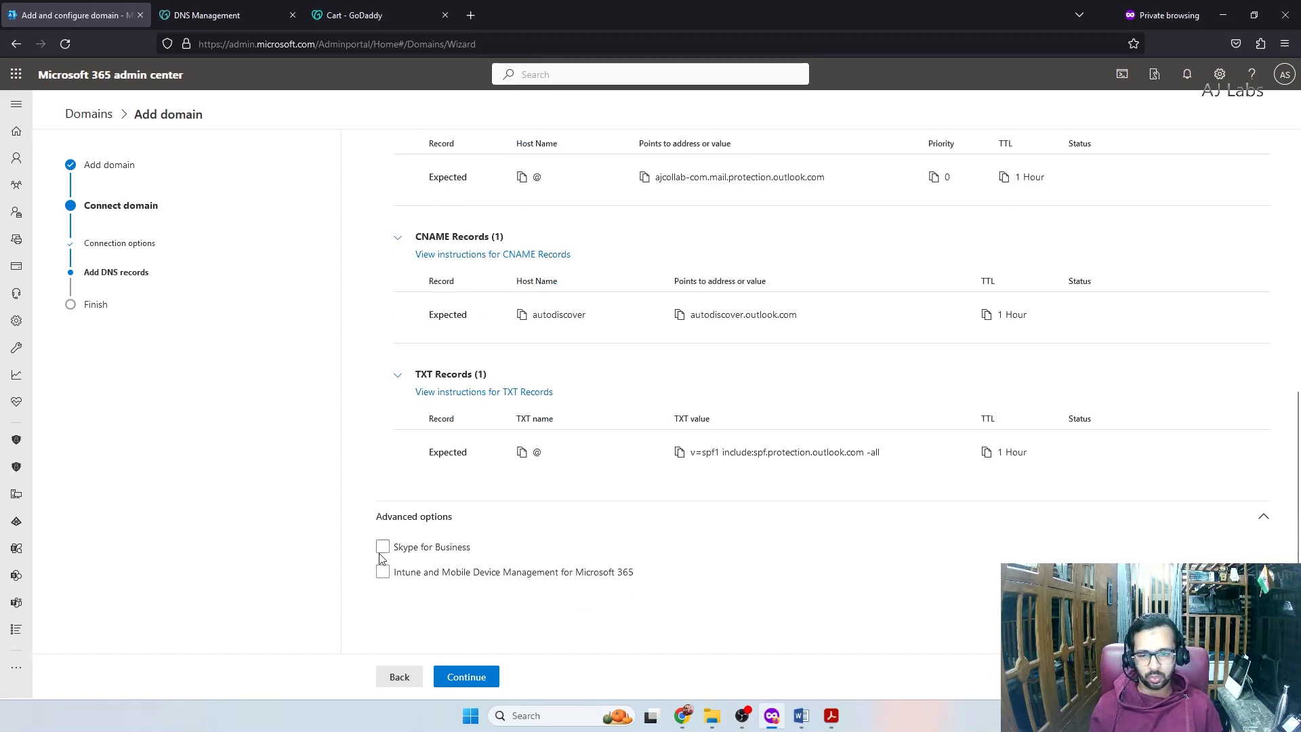
Tick Skype for Business and expand its CNAME and SRV record details
left_click(383, 546)
scroll(386, 528, "down", 2)
left_click(399, 473)
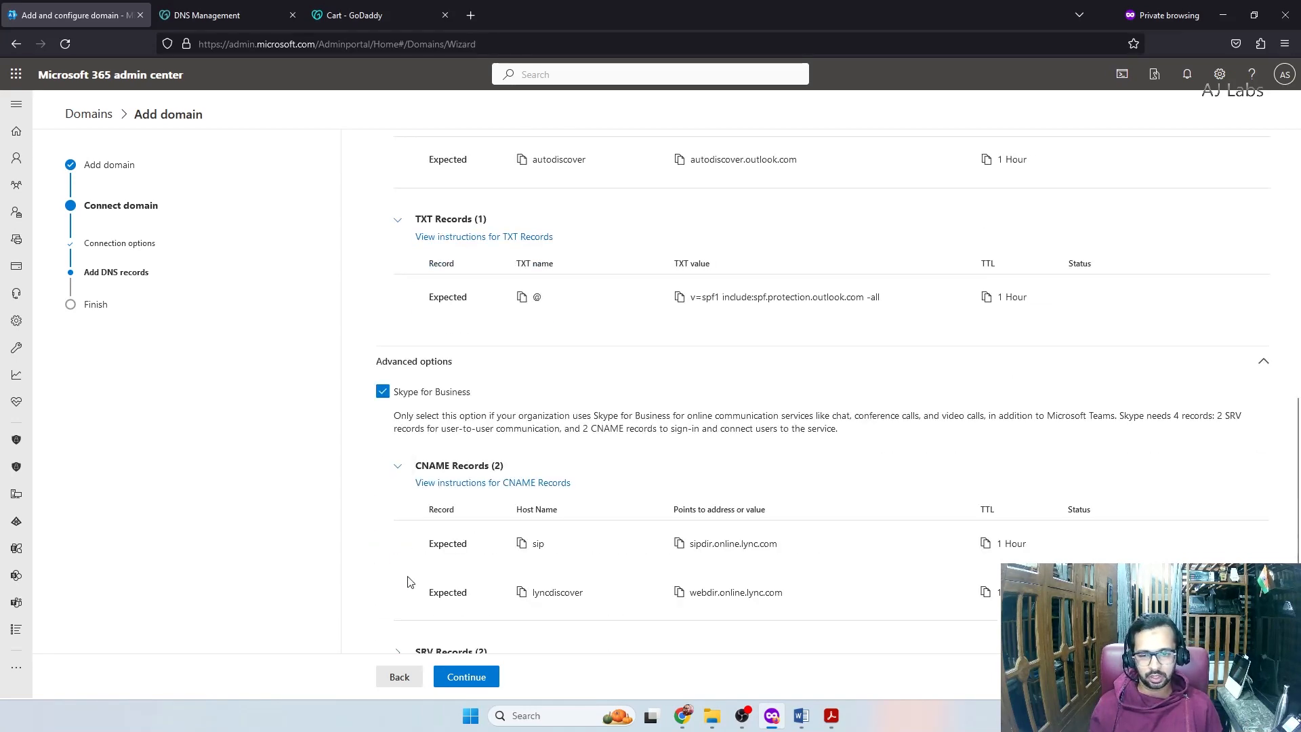
scroll(407, 501, "down", 2)
left_click(406, 527)
scroll(834, 406, "up", 6)
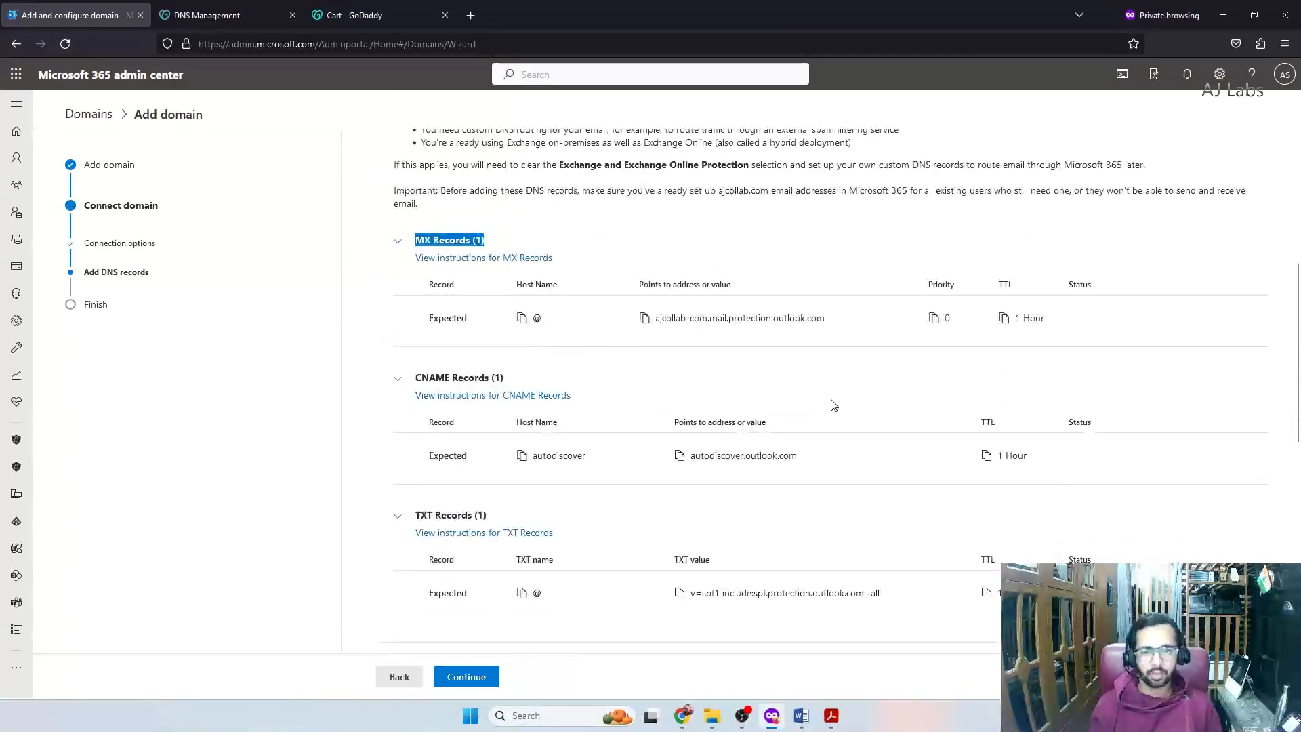
Collapse the Exchange MX, CNAME and TXT sections to focus on the Skype records
left_click(402, 246)
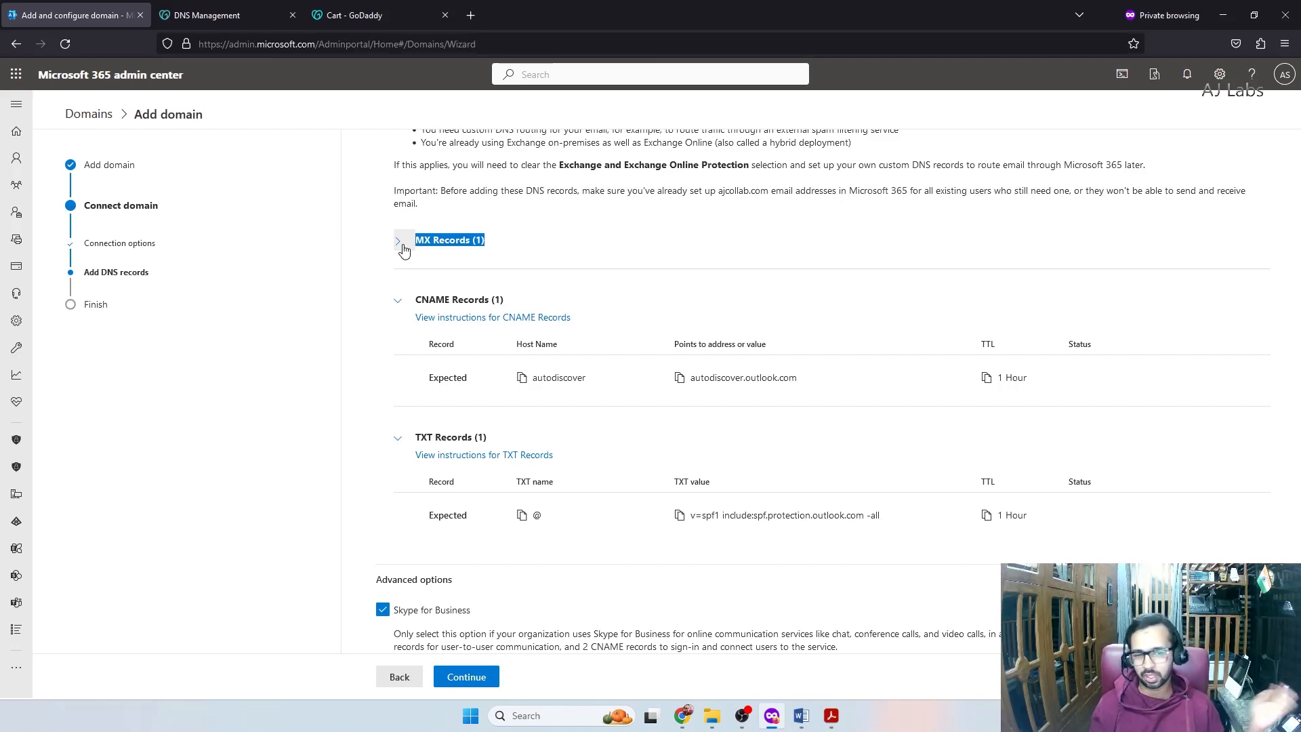
left_click(398, 301)
left_click(398, 360)
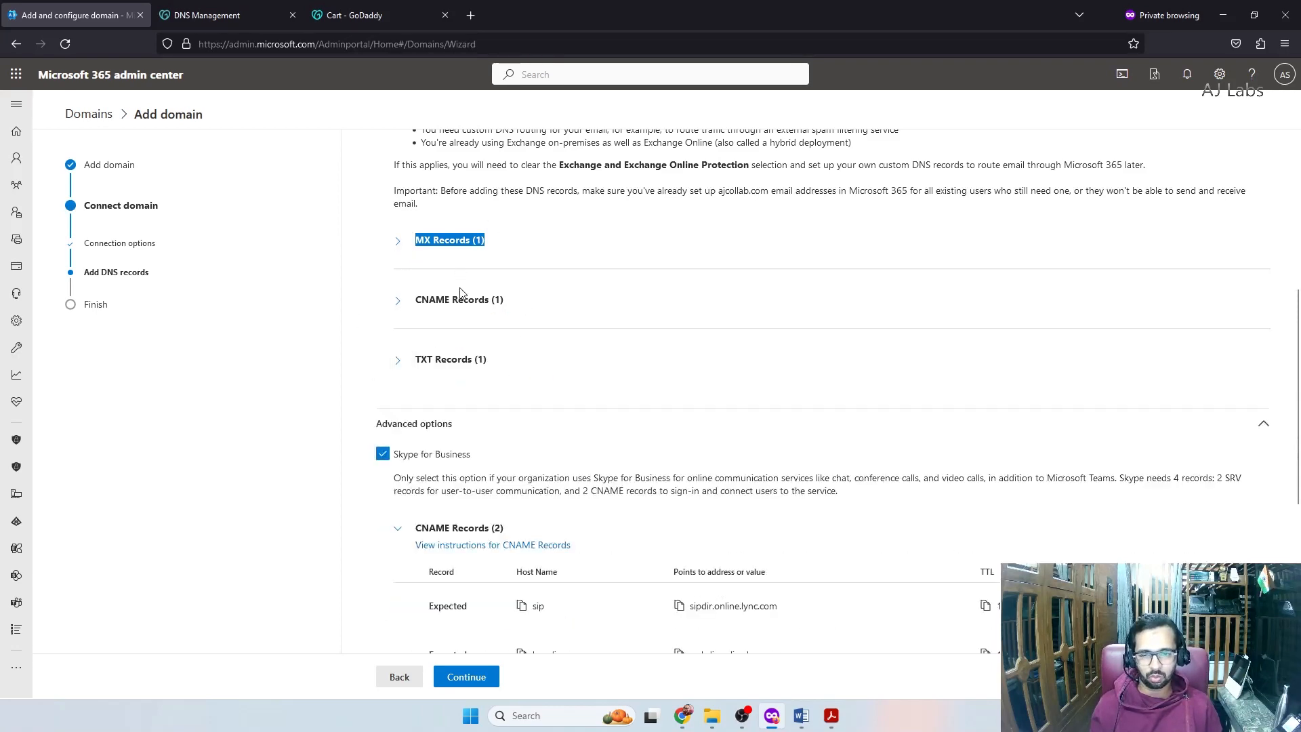
scroll(472, 298, "down", 2)
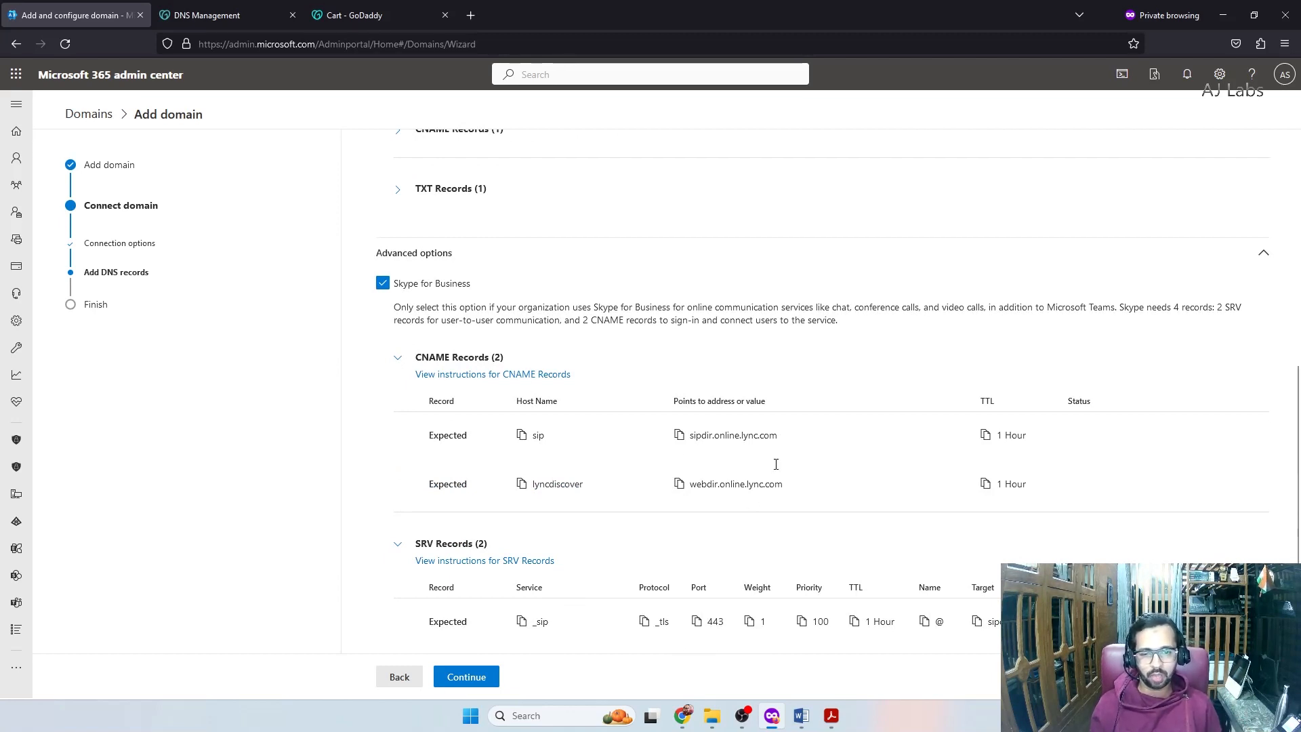
scroll(793, 488, "down", 1)
left_click_drag(414, 272, 504, 268)
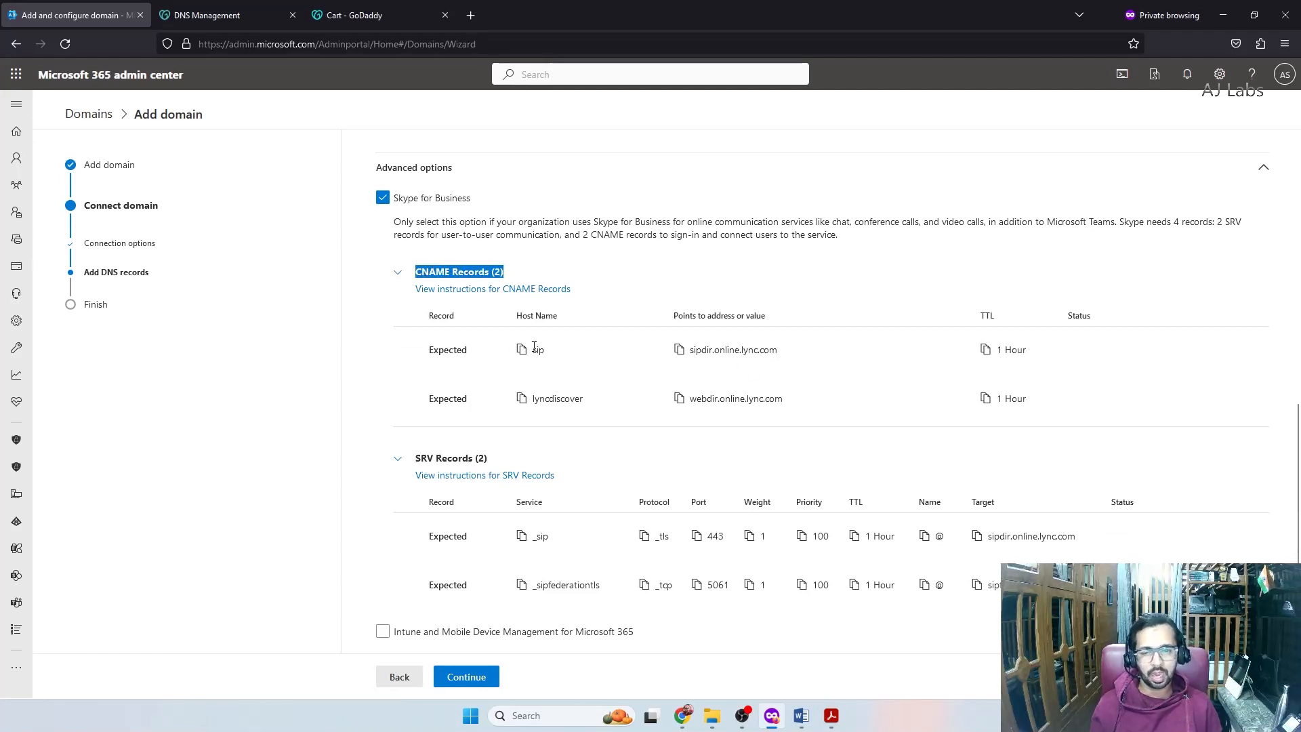
Search GoDaddy's ajcollab.com DNS records for existing sip entries, comparing against Microsoft 365
key("ctrl+Tab")
key("ctrl+f")
type("sip")
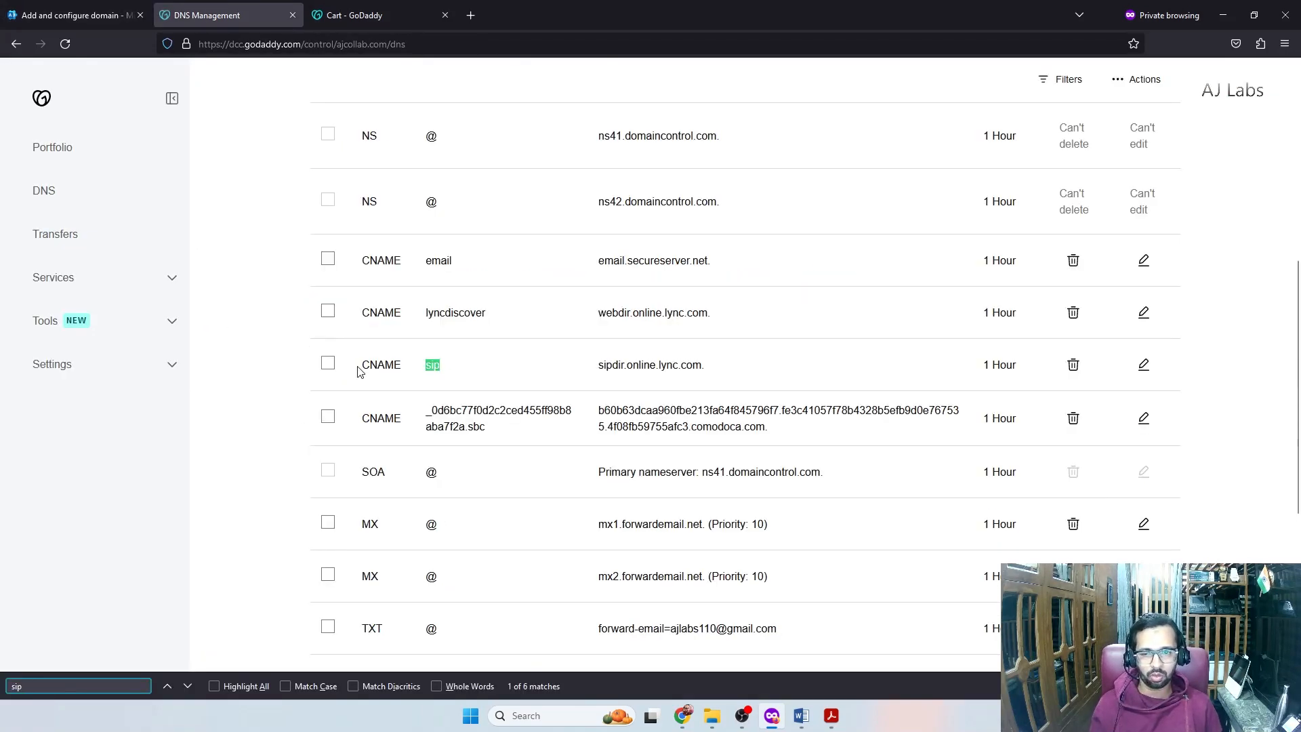
left_click(102, 10)
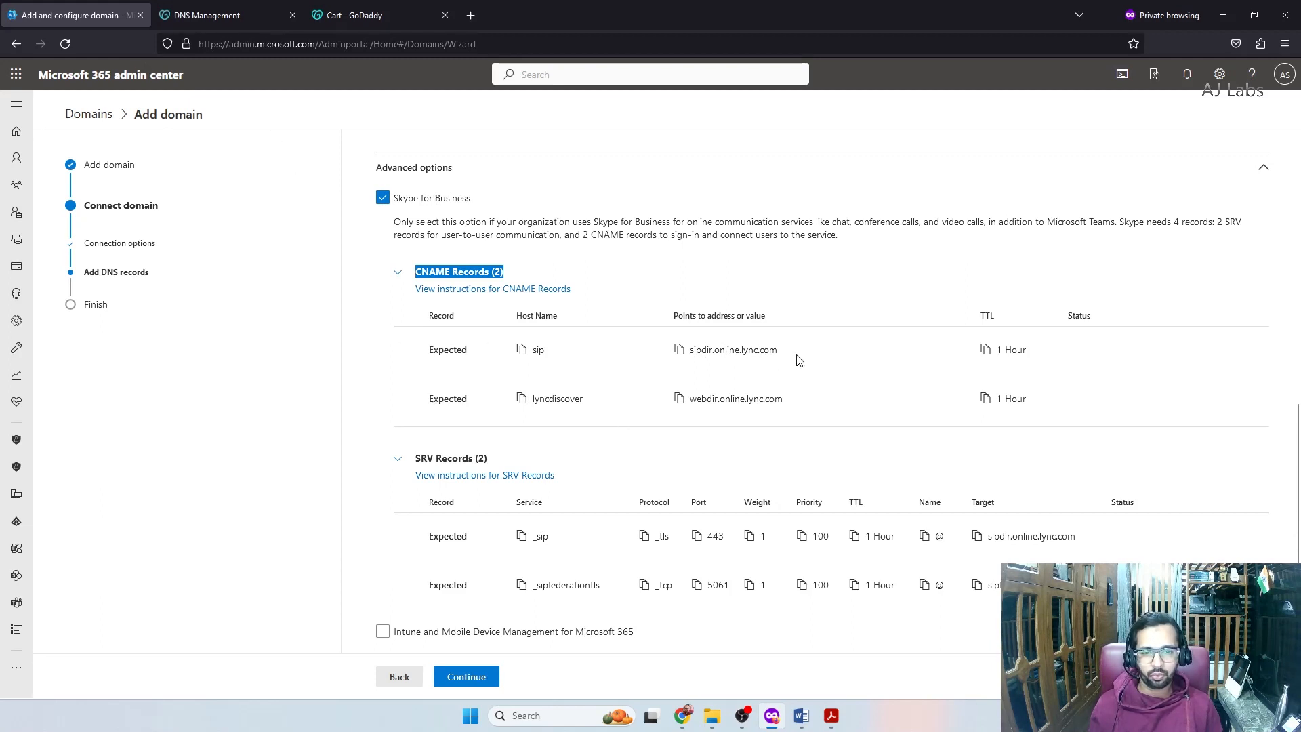
left_click(207, 15)
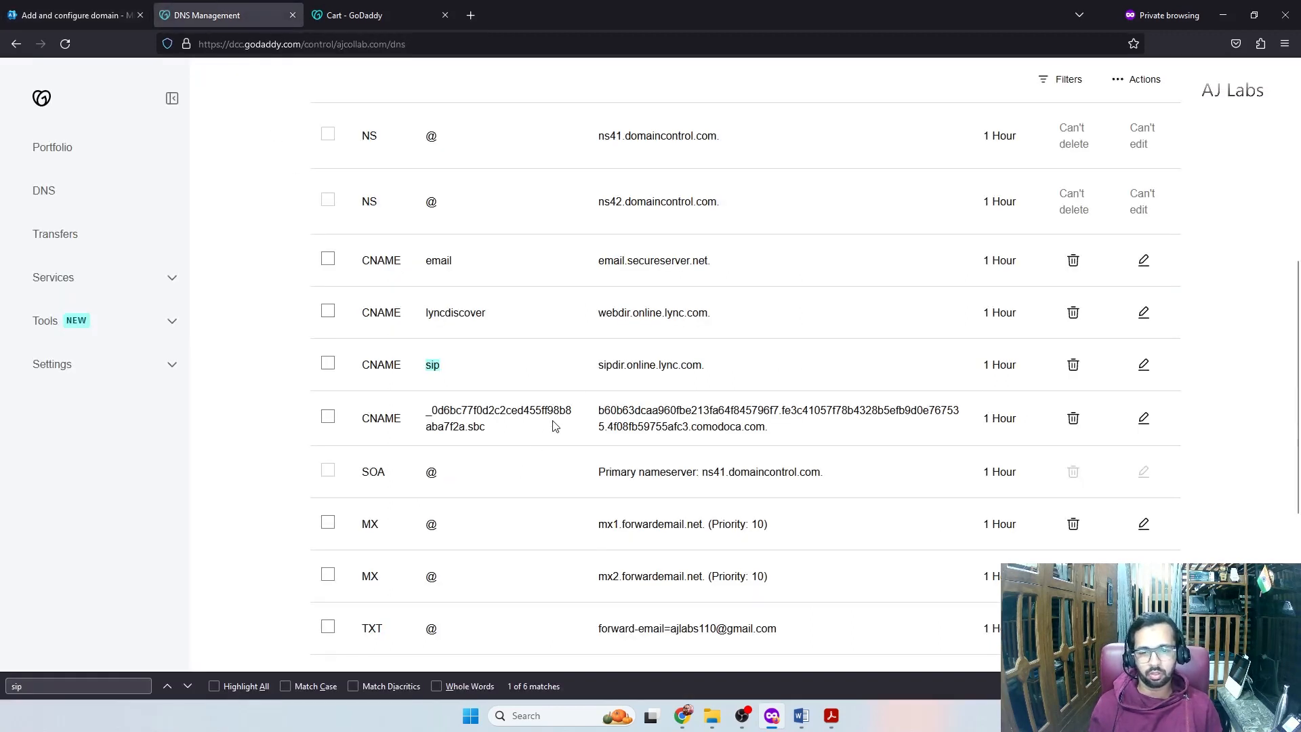
scroll(571, 505, "up", 10)
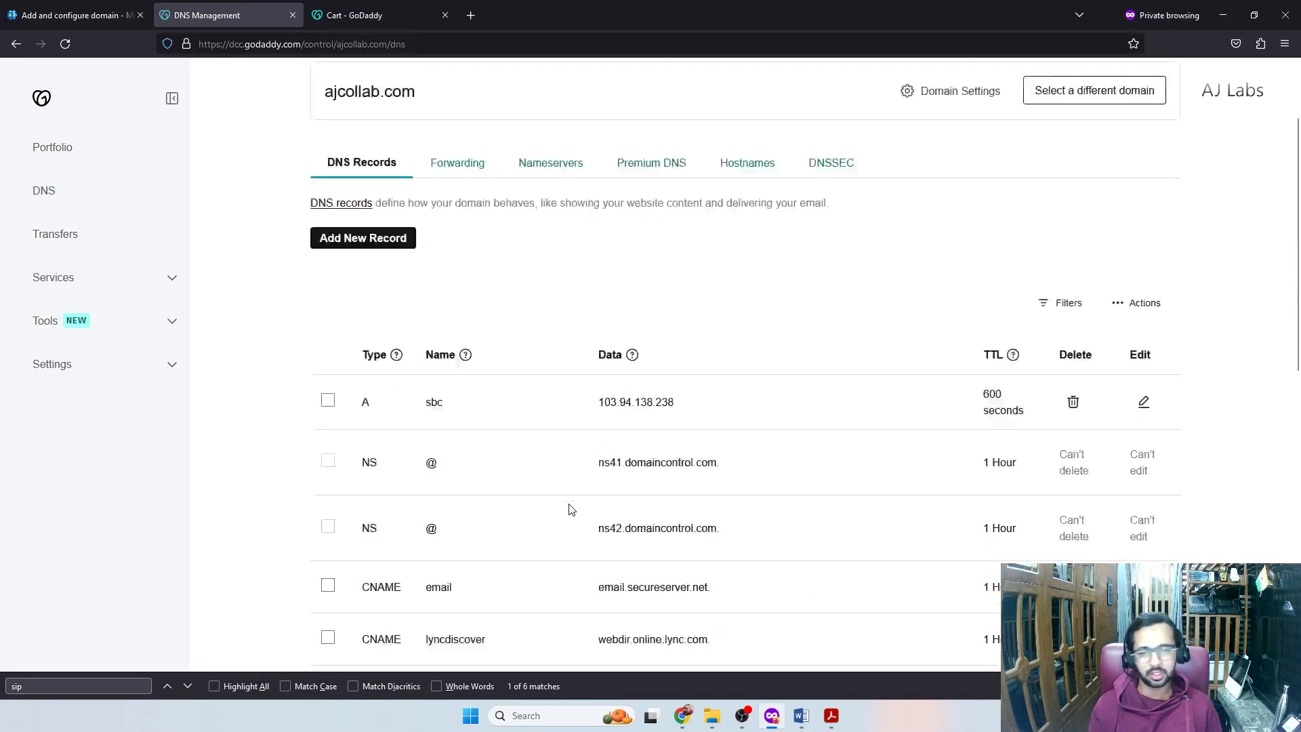
Add a new CNAME record: sip pointing to sipdir.online.lync.com with a 1 Hour TTL
left_click(362, 357)
left_click(368, 458)
left_click(347, 535)
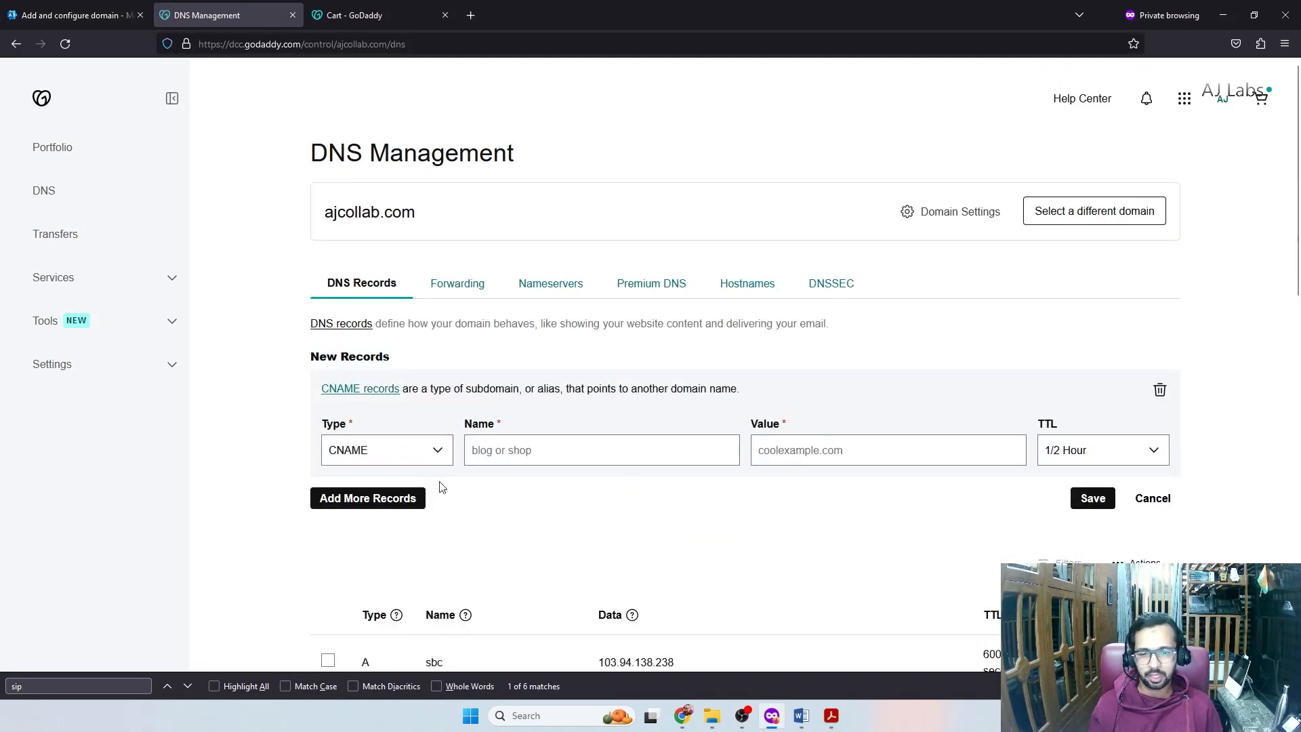
key("Tab")
type("sip")
left_click(150, 9)
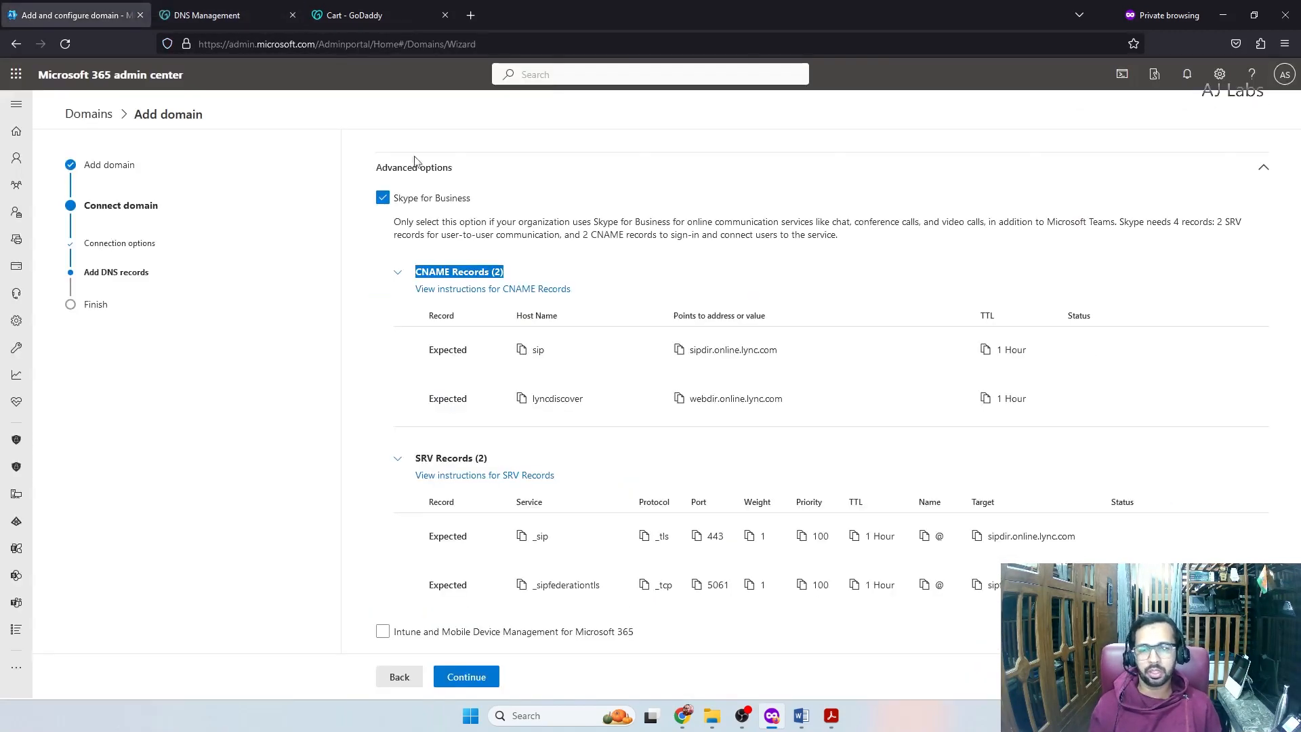
left_click(263, 9)
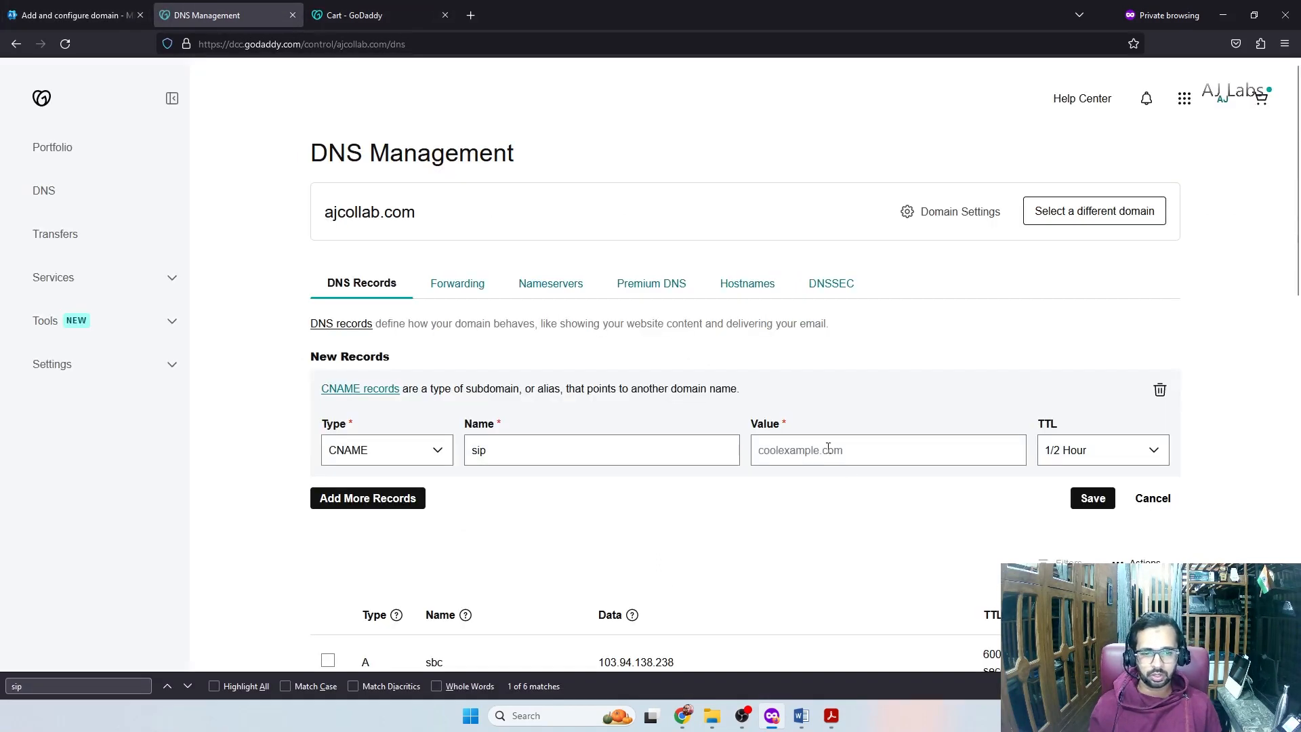
left_click(769, 441)
type("sipdir.online.lync.com")
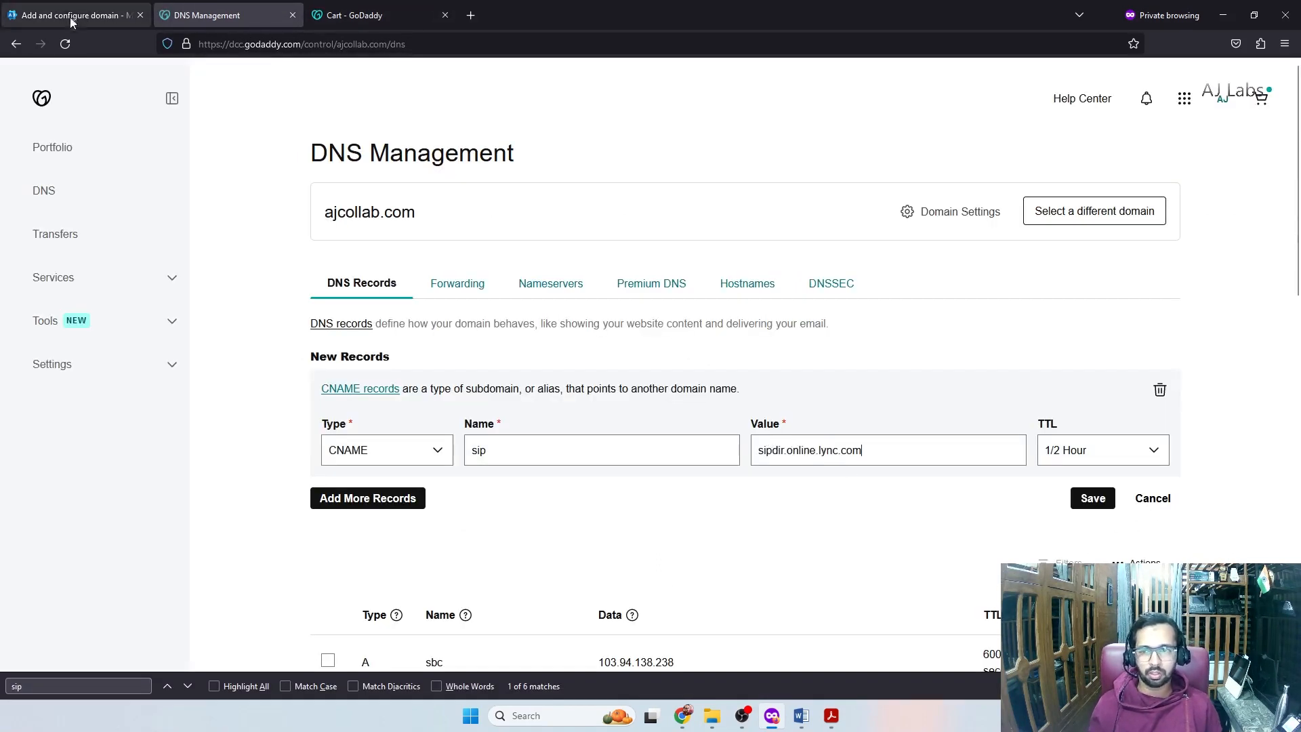
left_click(40, 15)
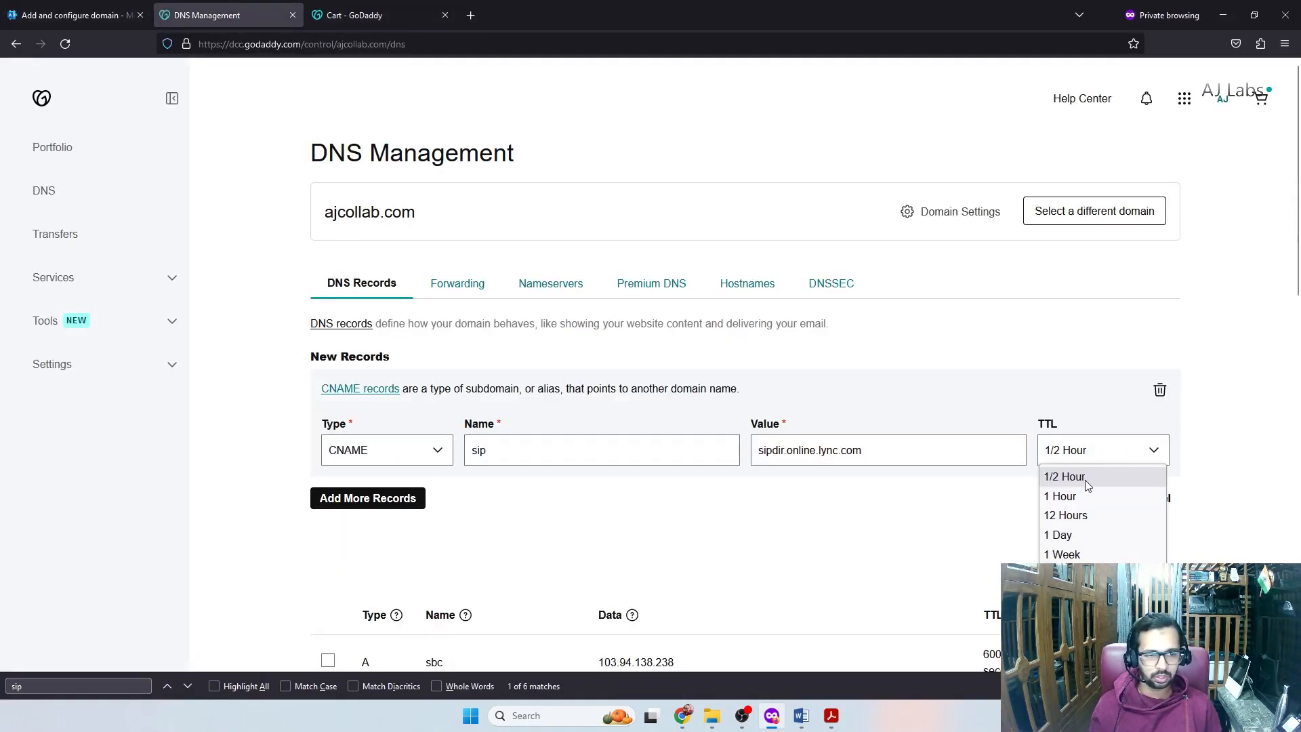
left_click(1081, 497)
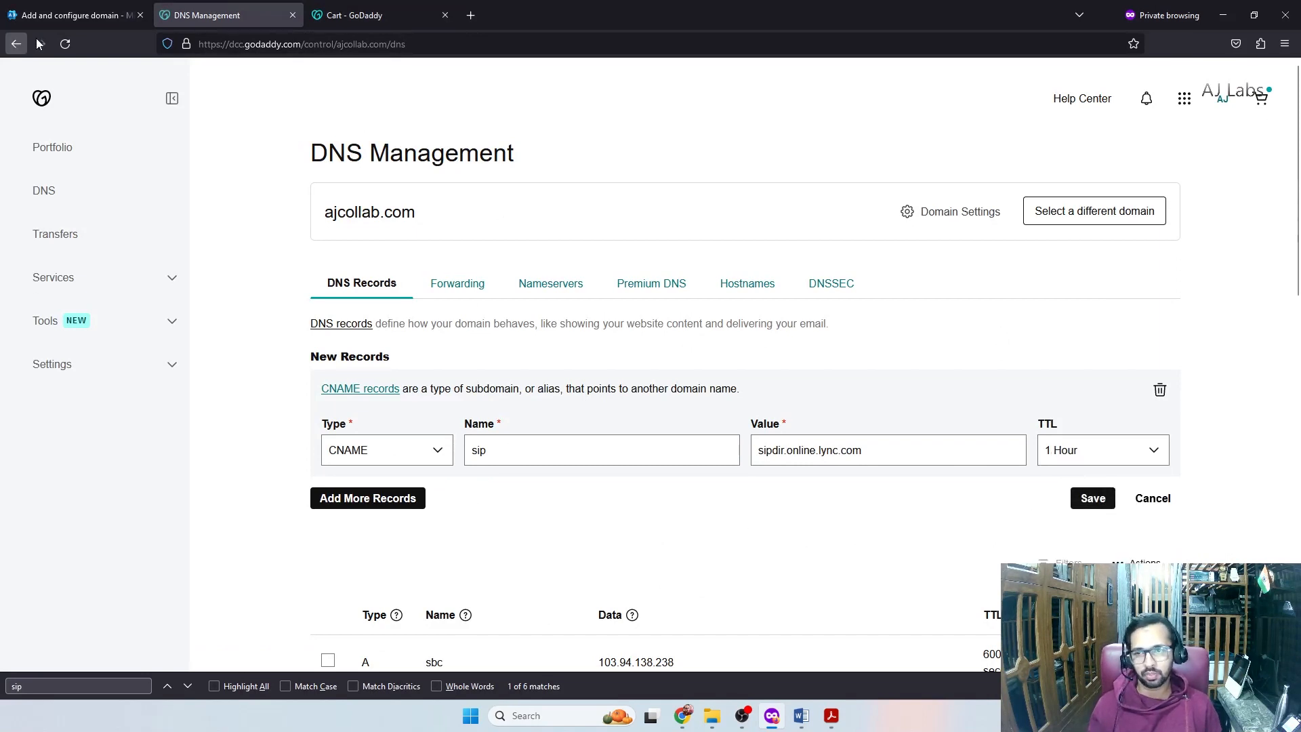
Replace the CNAME host name sip with lyncdiscover
left_click(41, 15)
left_click(521, 399)
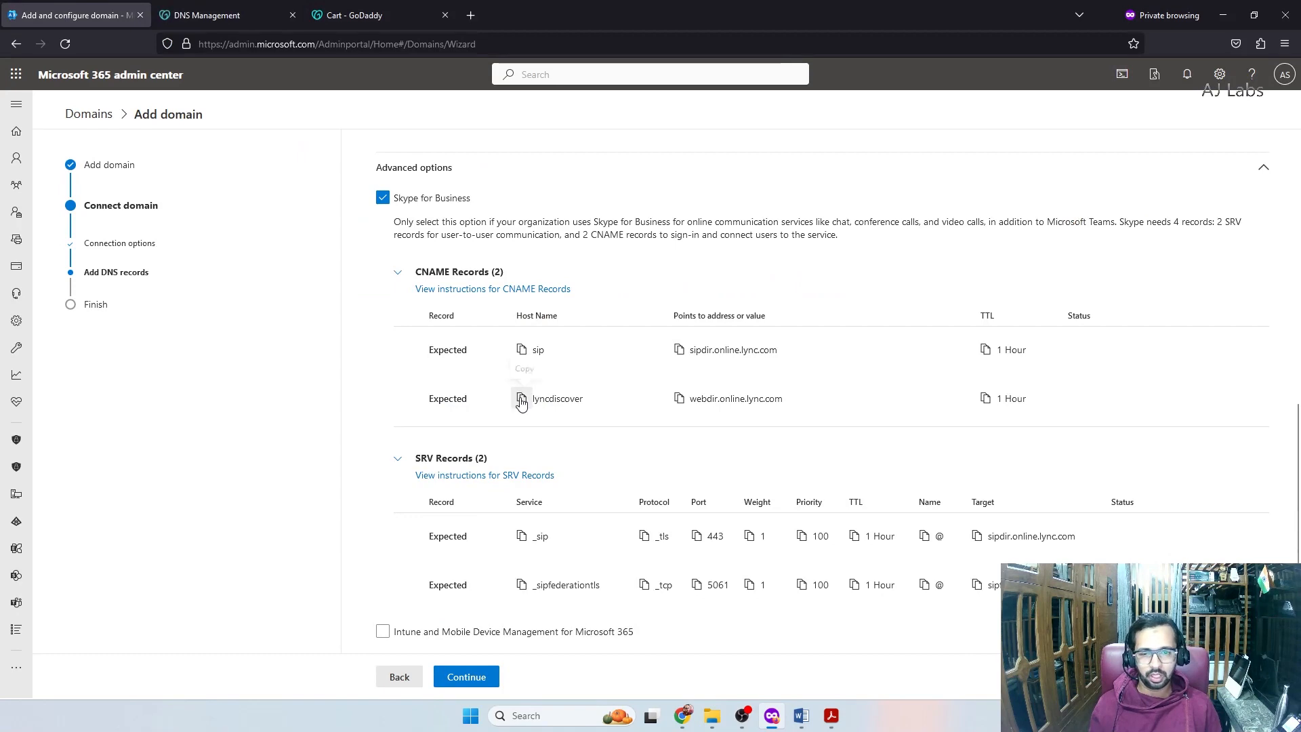
left_click(206, 15)
key("ctrl+f")
type("lyncdiscover")
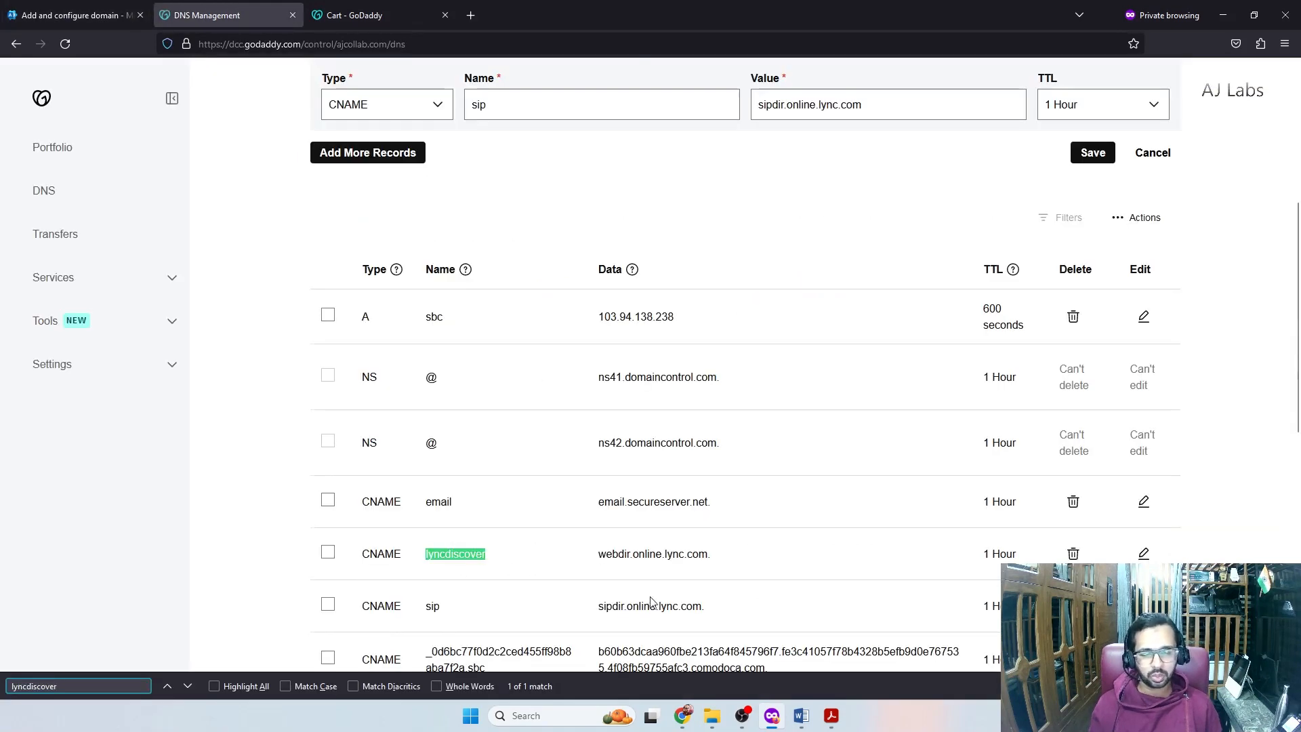
scroll(409, 559, "up", 4)
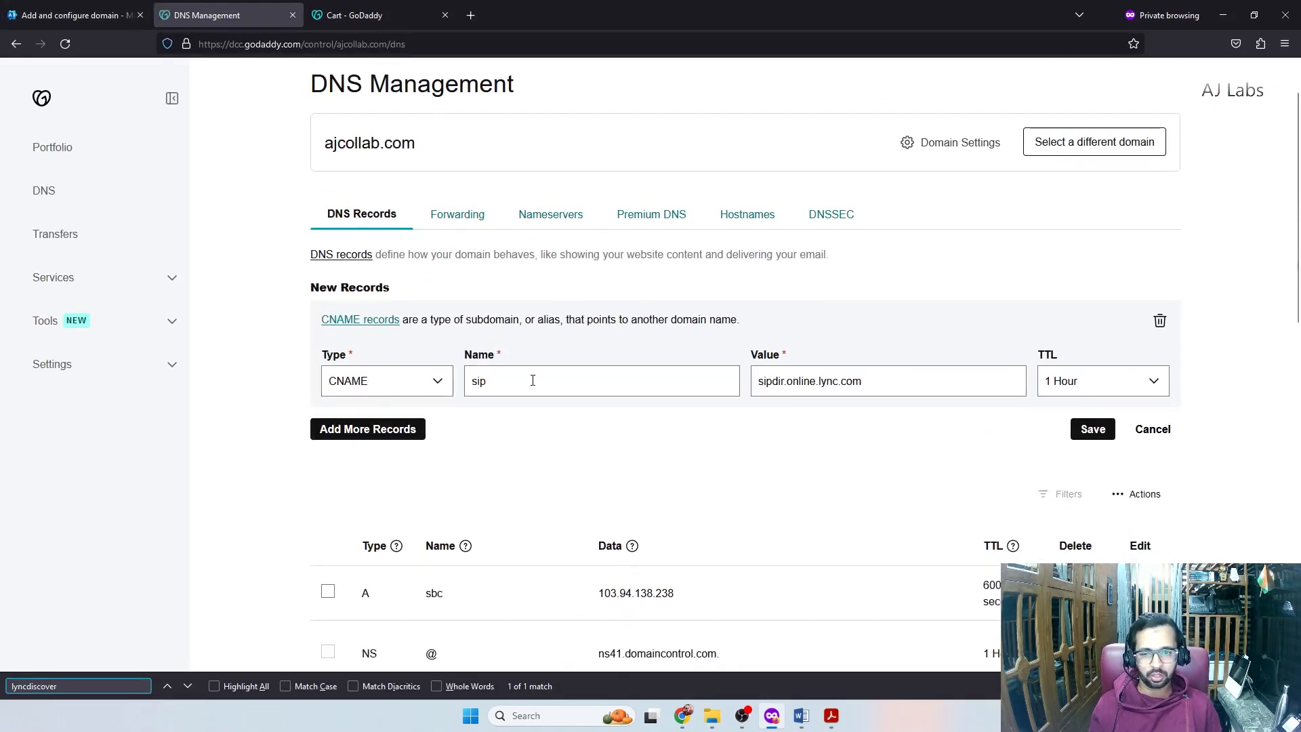
double_click(533, 380)
type("lyncdiscover")
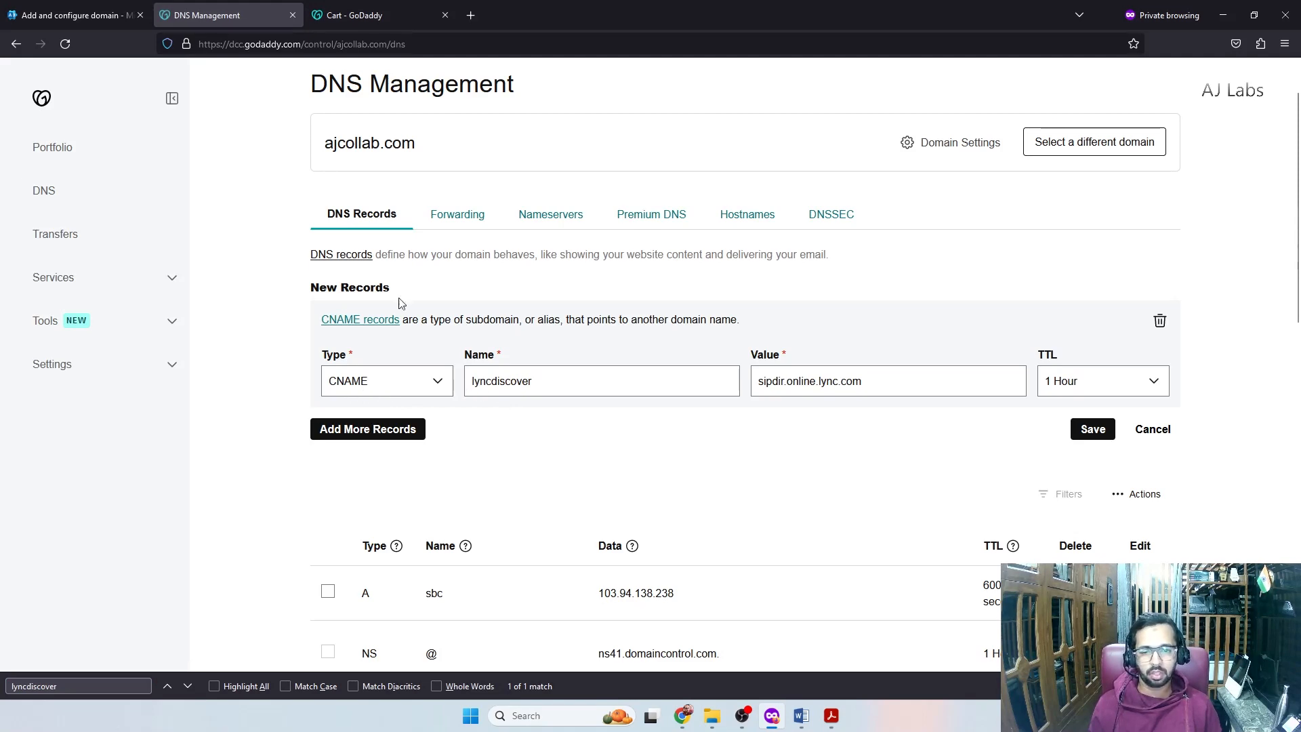
Change the CNAME target to webdir.online.lync.com, then review the expected SRV records
left_click(71, 15)
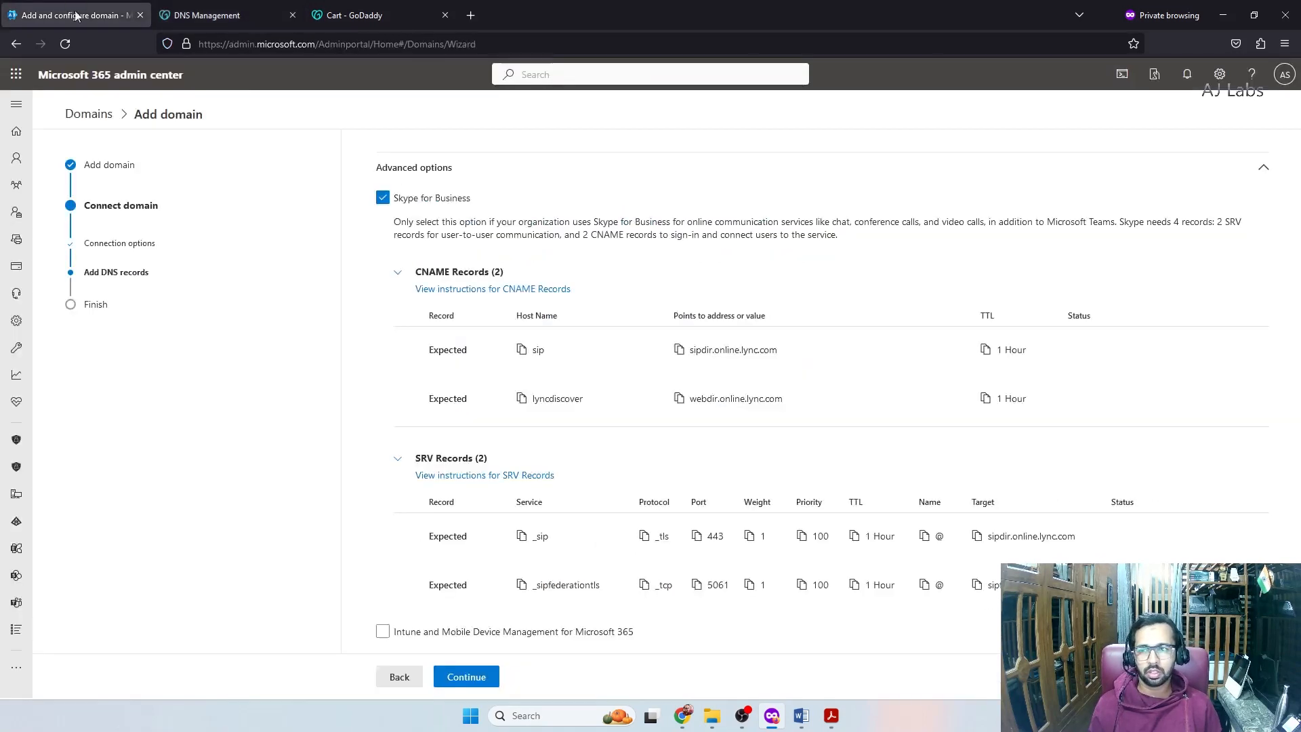
left_click(679, 398)
left_click(203, 14)
left_click_drag(859, 383, 752, 374)
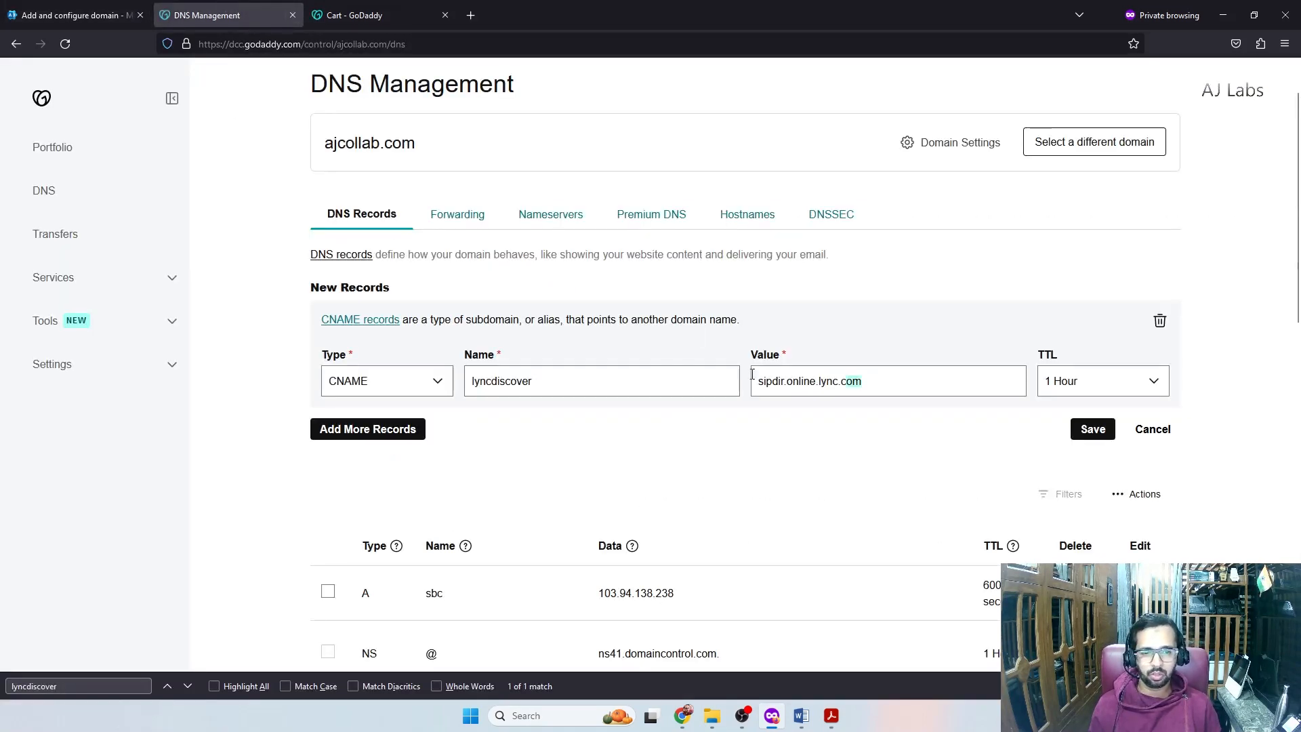
key("ctrl+v")
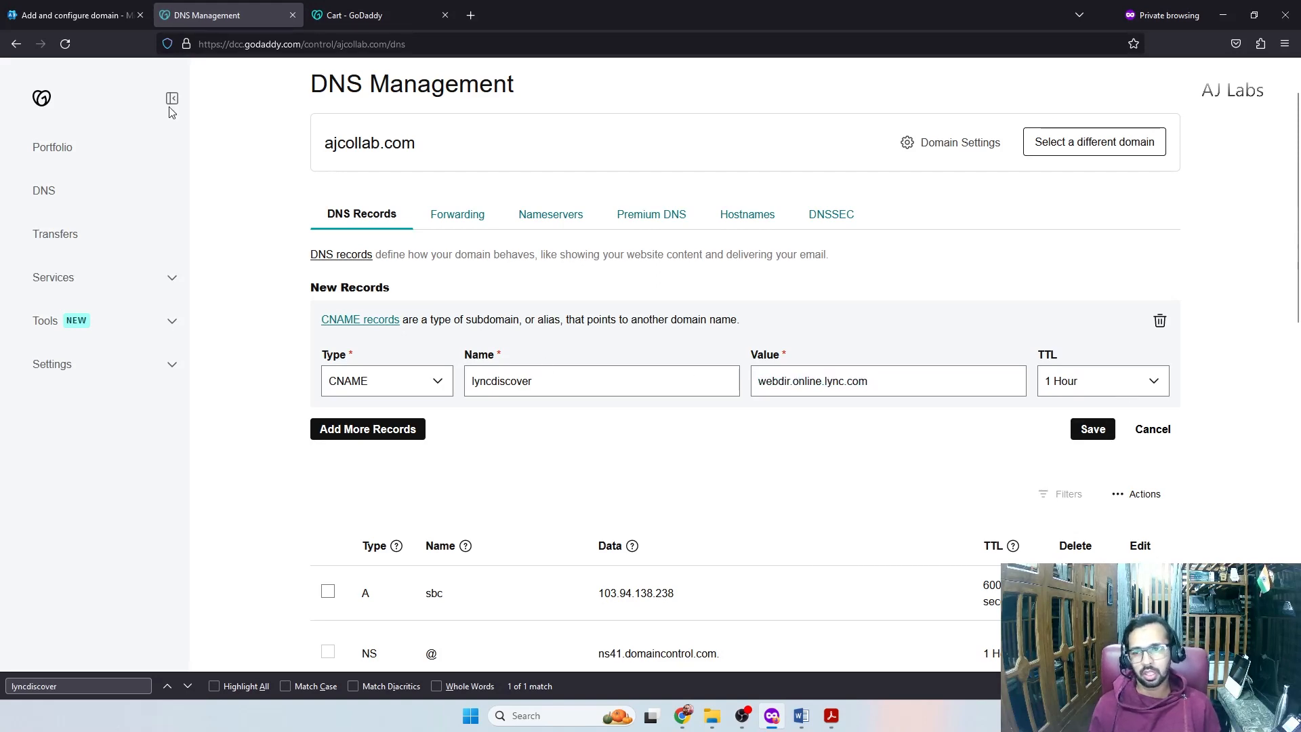
left_click(71, 15)
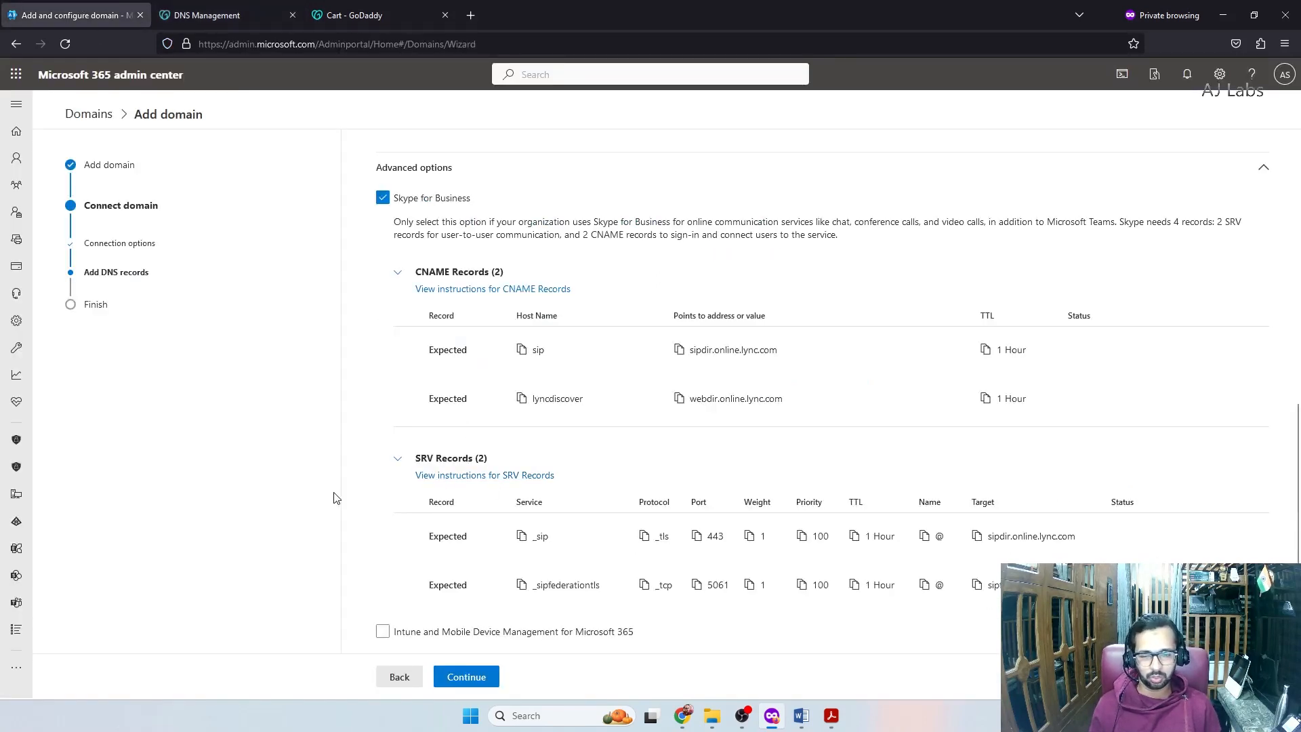
scroll(400, 498, "down", 1)
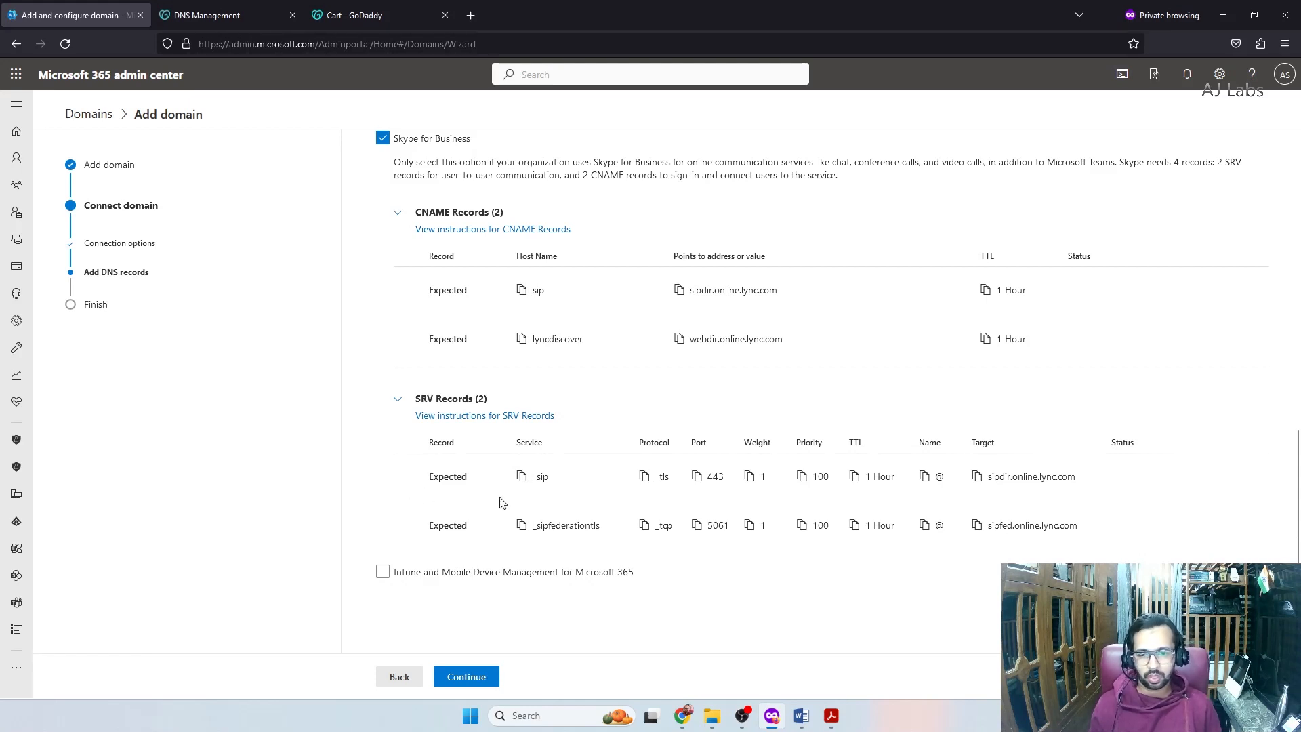
Change the new GoDaddy record to type SRV with service _sip
left_click(206, 15)
left_click(411, 392)
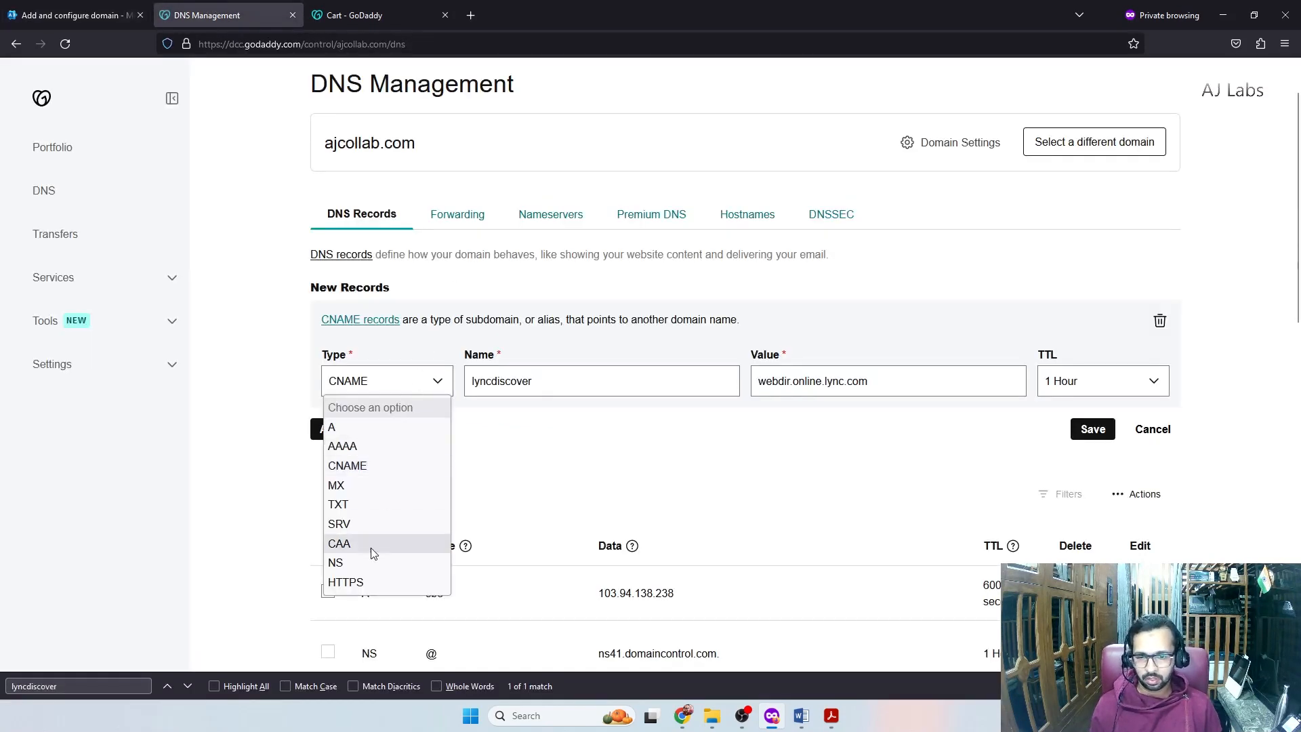
left_click(380, 524)
left_click(498, 377)
type("_sip")
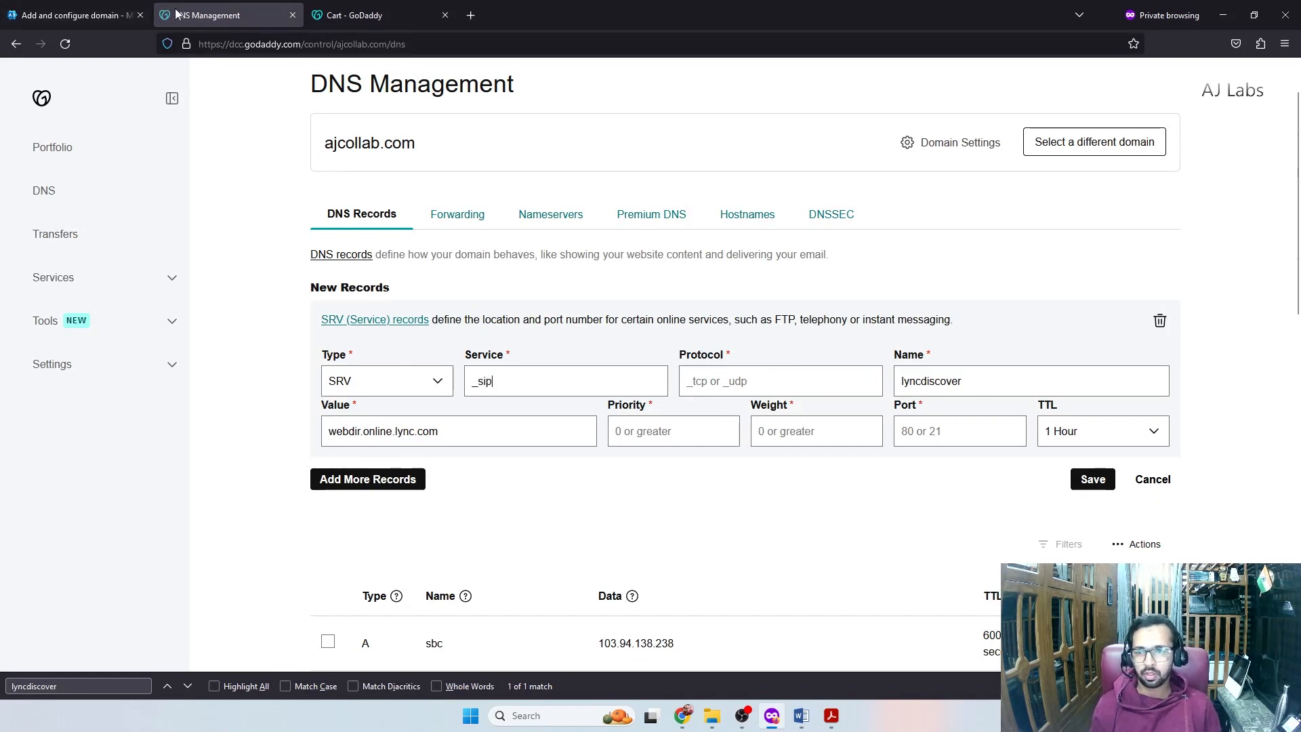
Check Microsoft 365's expected SRV values, then find and open the existing _sip._tls record
left_click(102, 15)
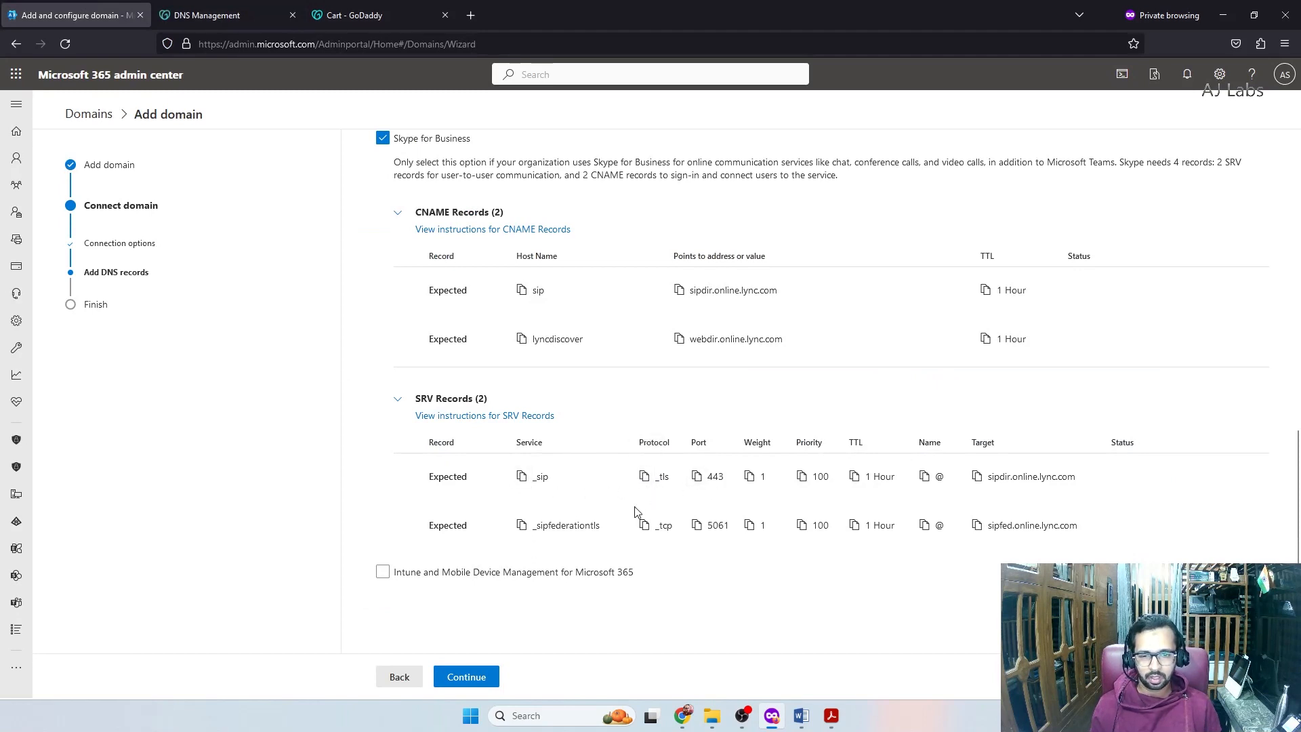
key("ctrl+Tab")
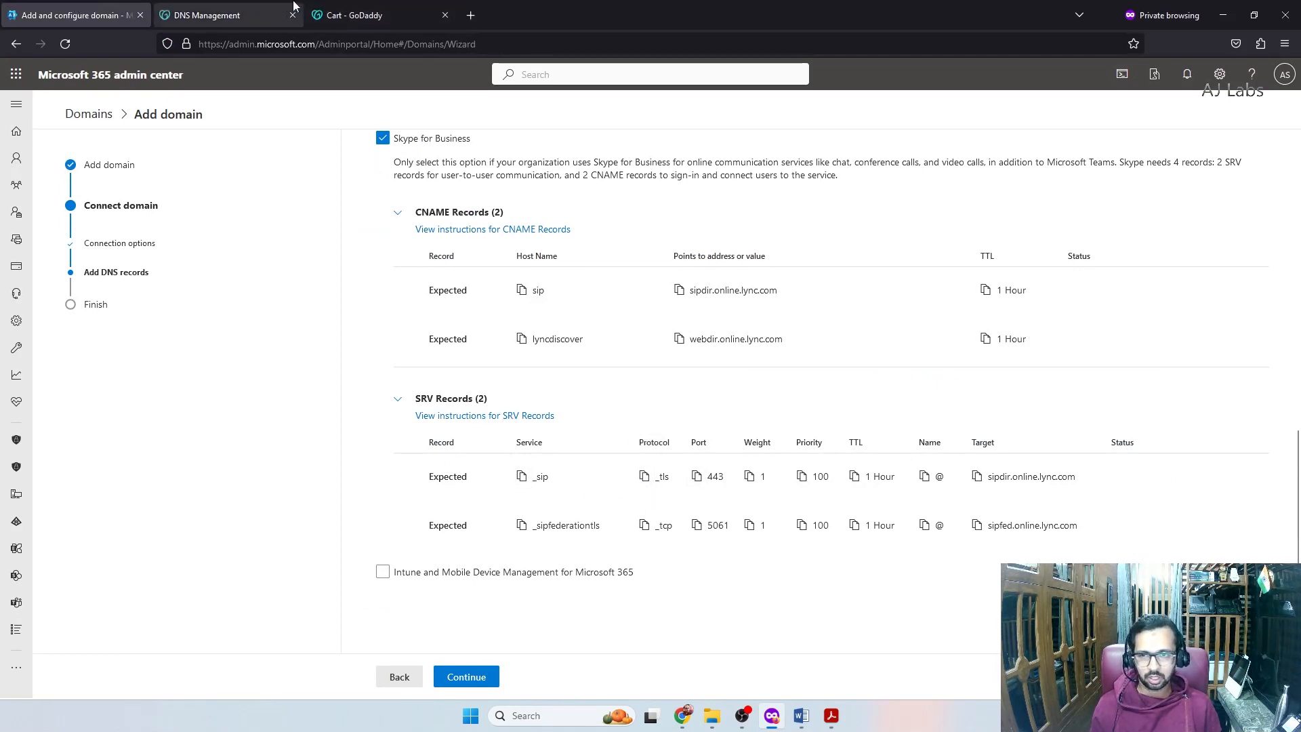
key("ctrl+f")
type("_sip")
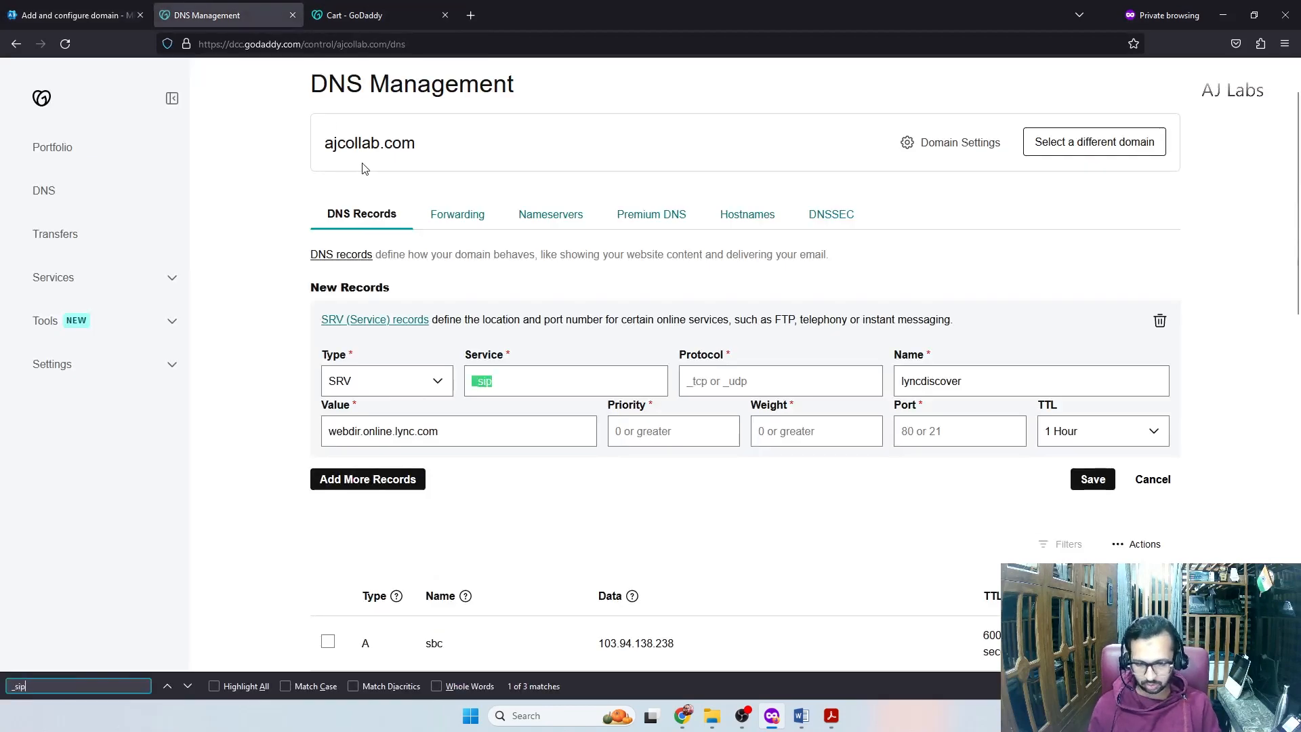
key("Return")
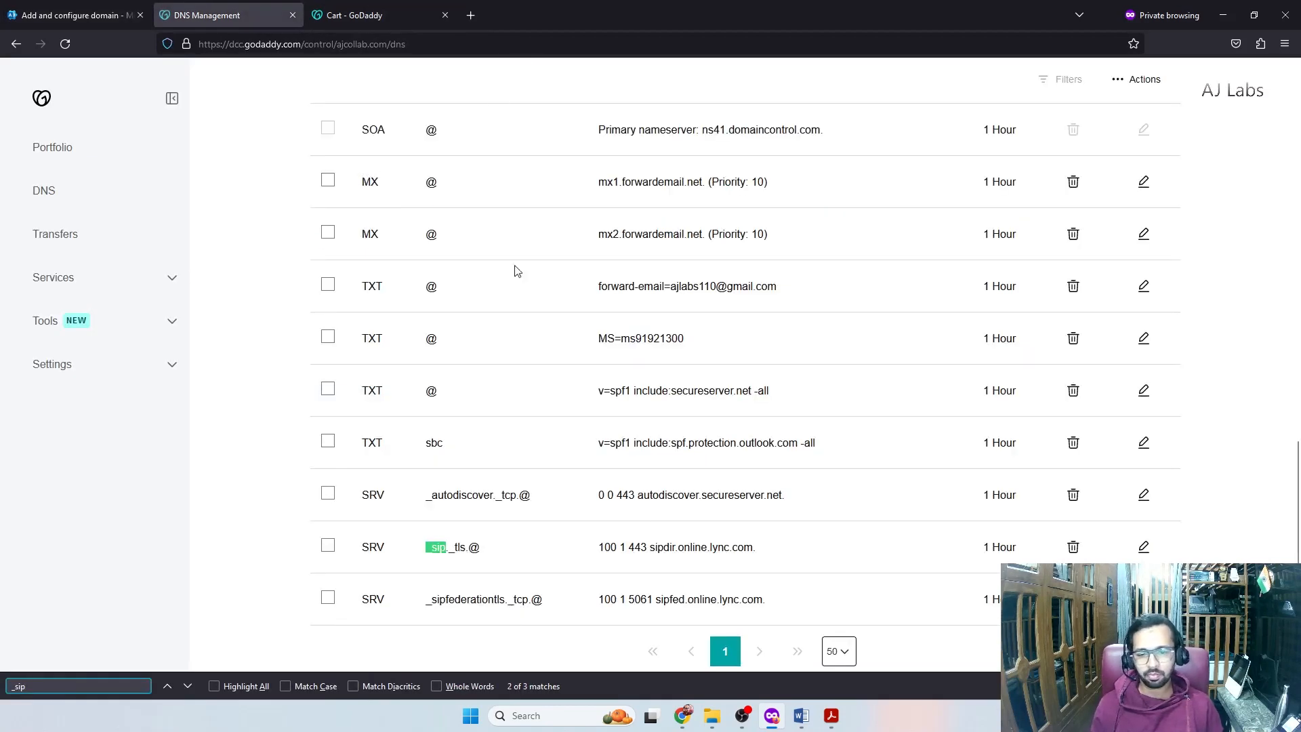
left_click(1143, 546)
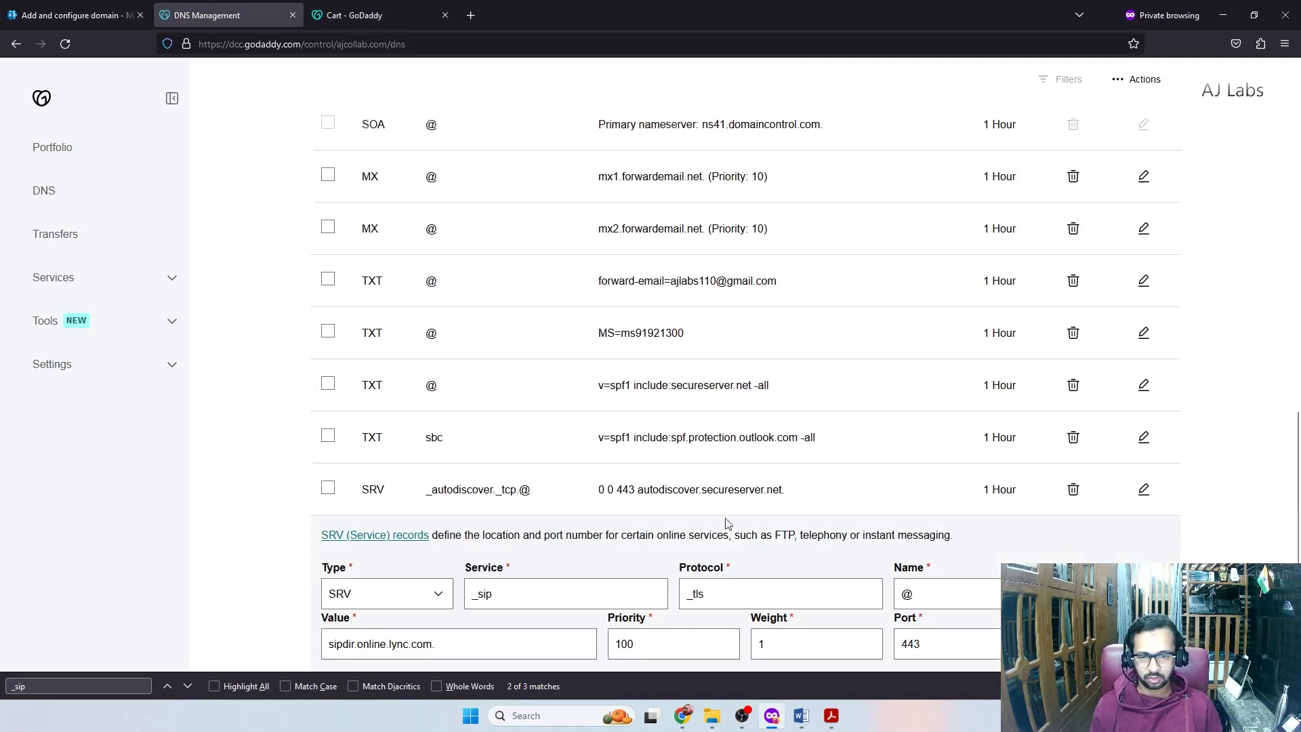
scroll(678, 502, "down", 2)
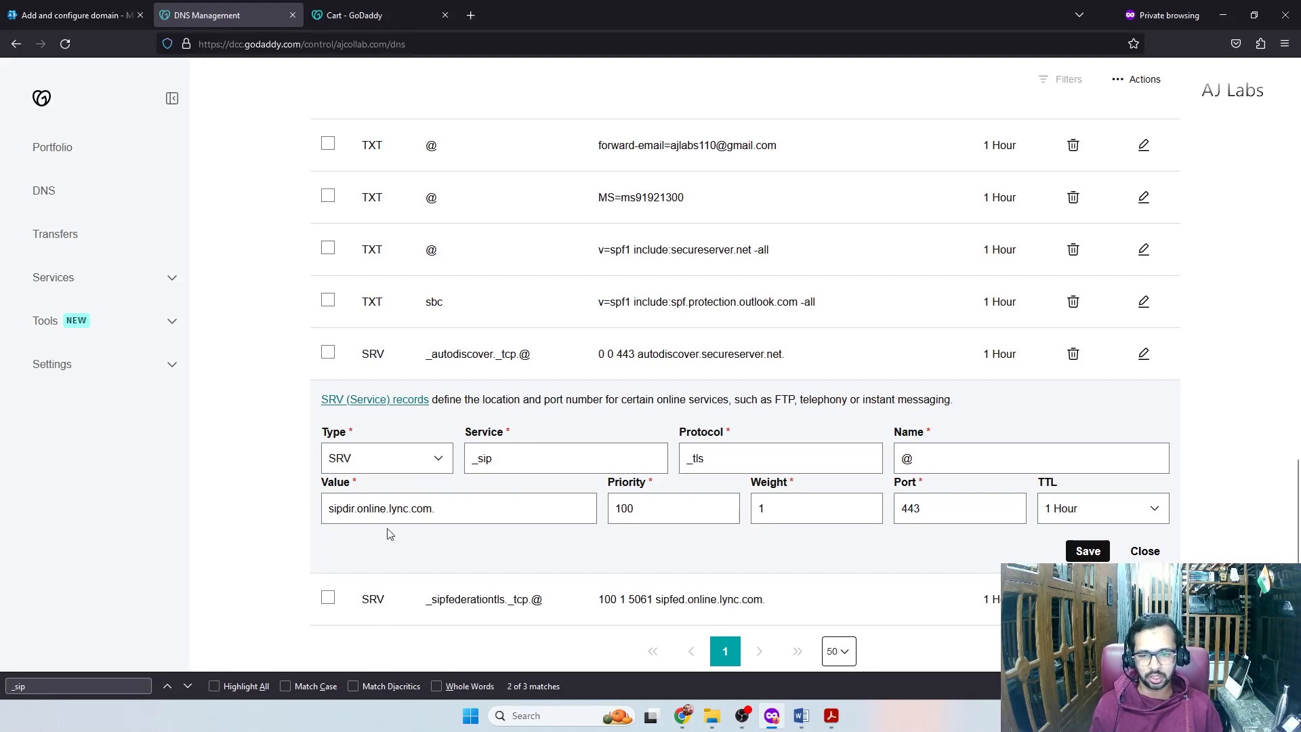
Compare the _sip._tls record with Microsoft 365's values and close its edit form
left_click(75, 15)
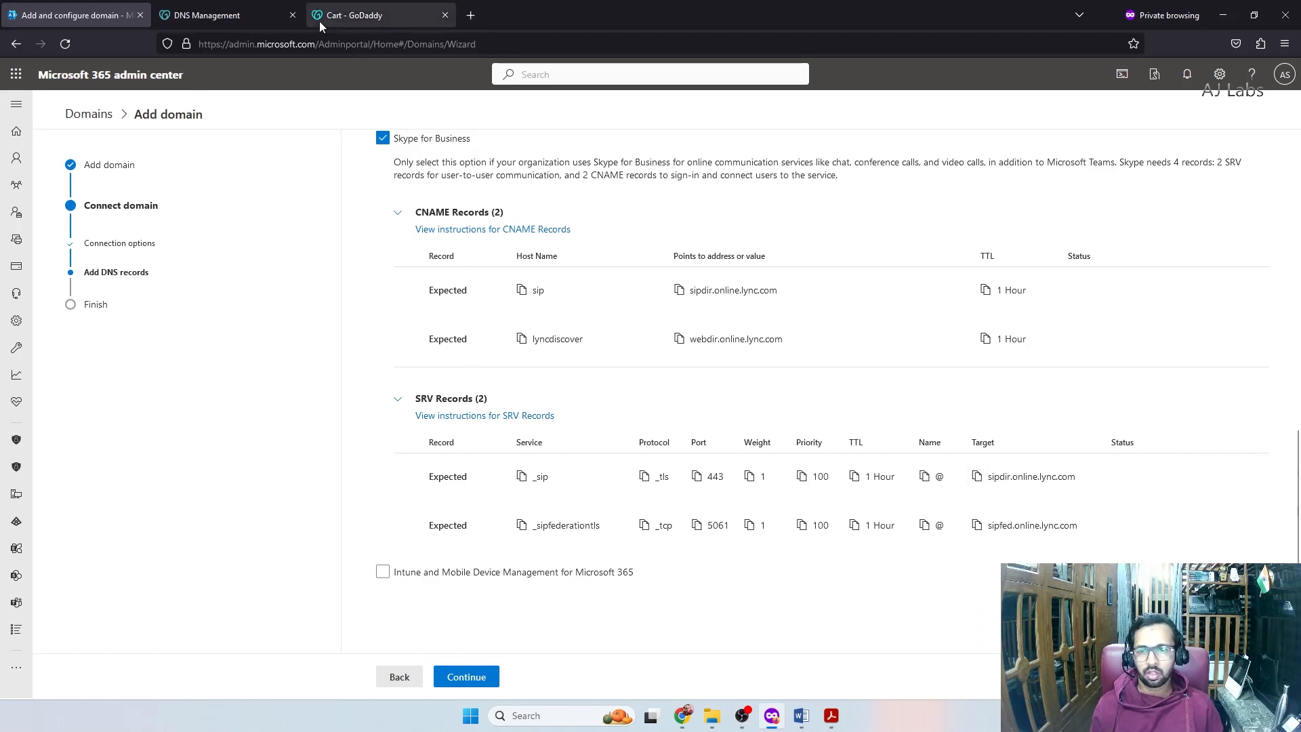
left_click(229, 7)
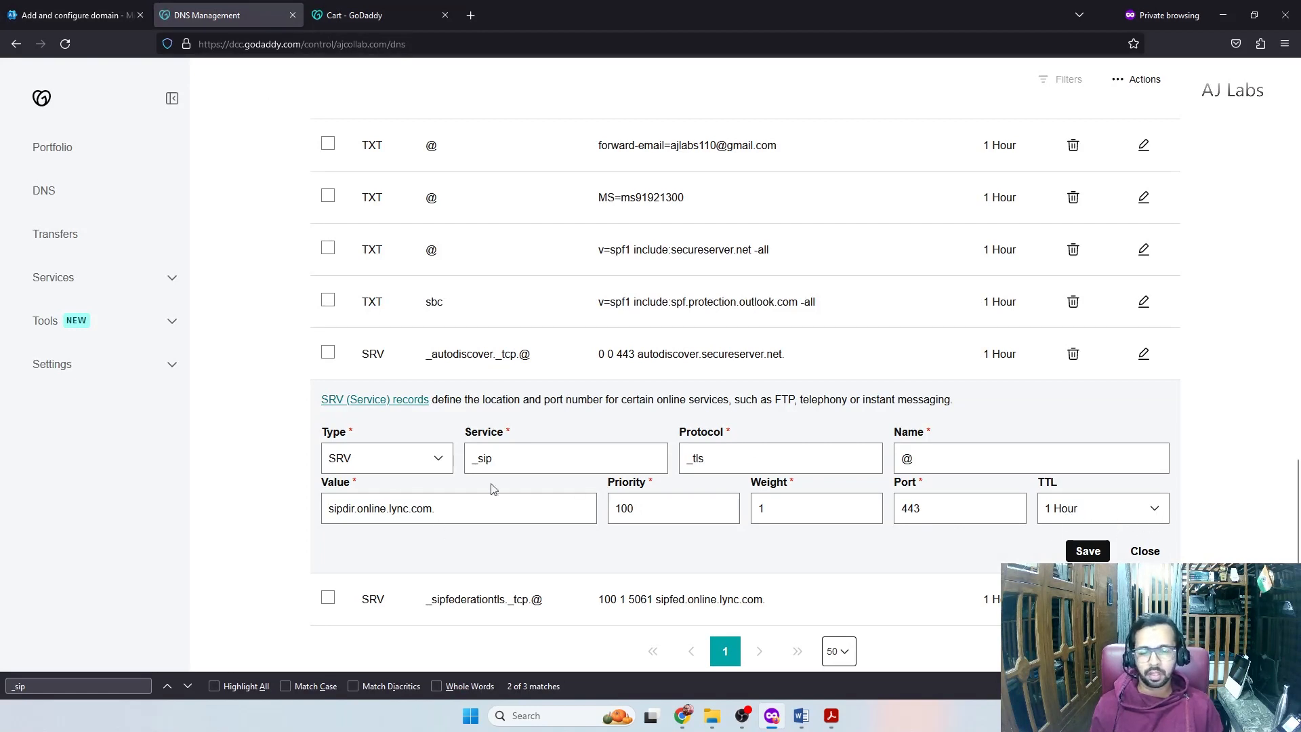
left_click(77, 6)
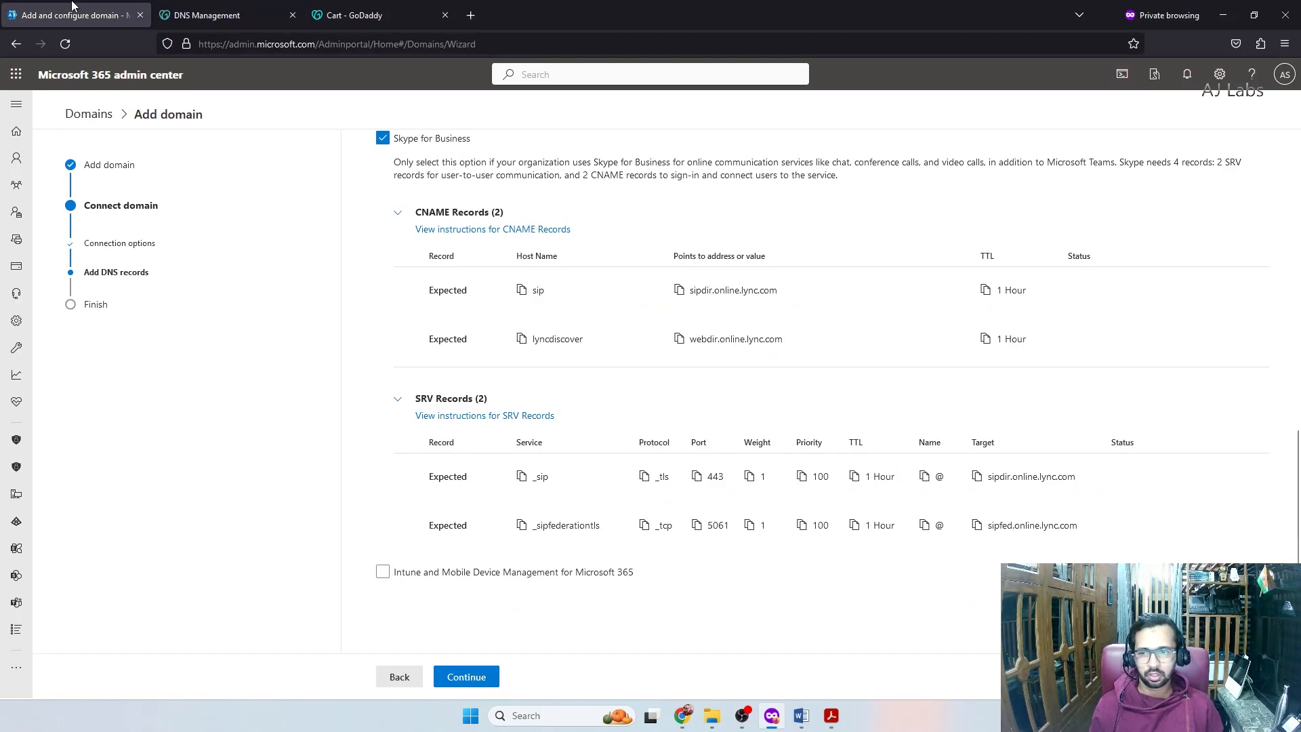
left_click(223, 15)
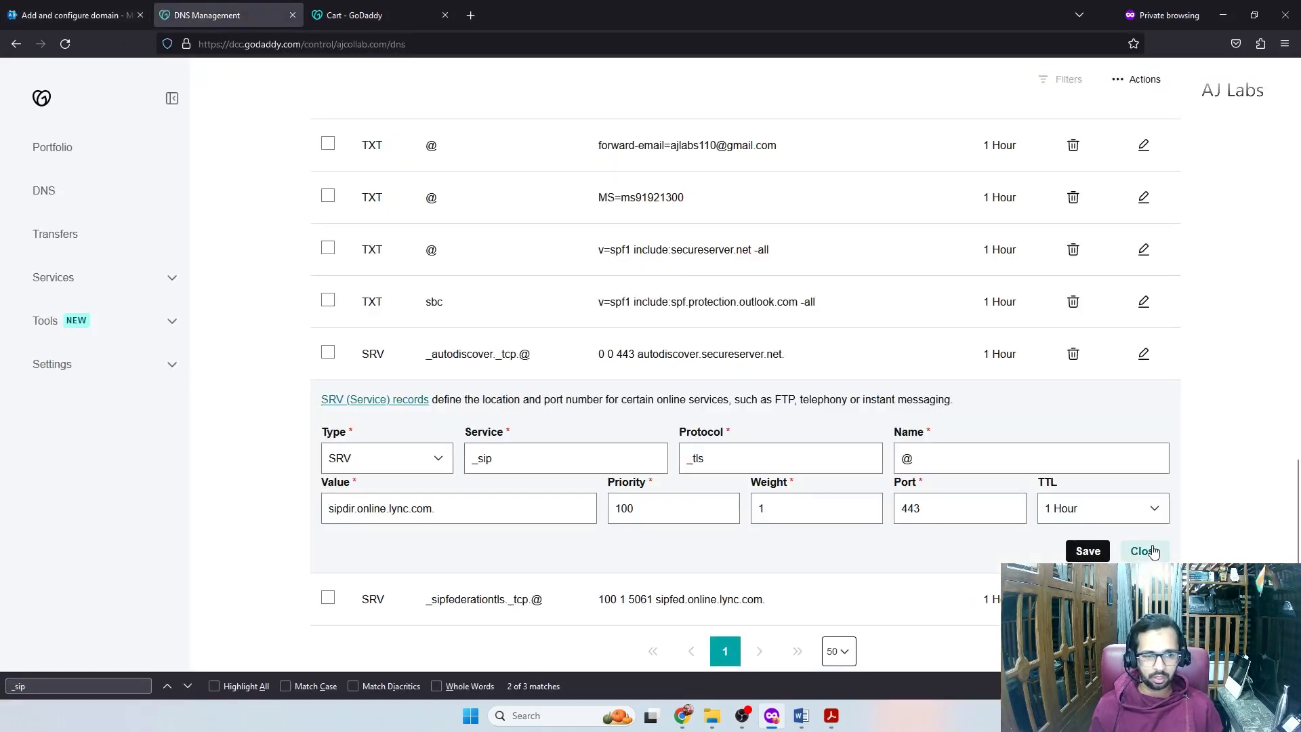
left_click(1088, 551)
Open the _sipfederationtls SRV record and verify its service and _tcp protocol values
key("ctrl+f")
key("Return")
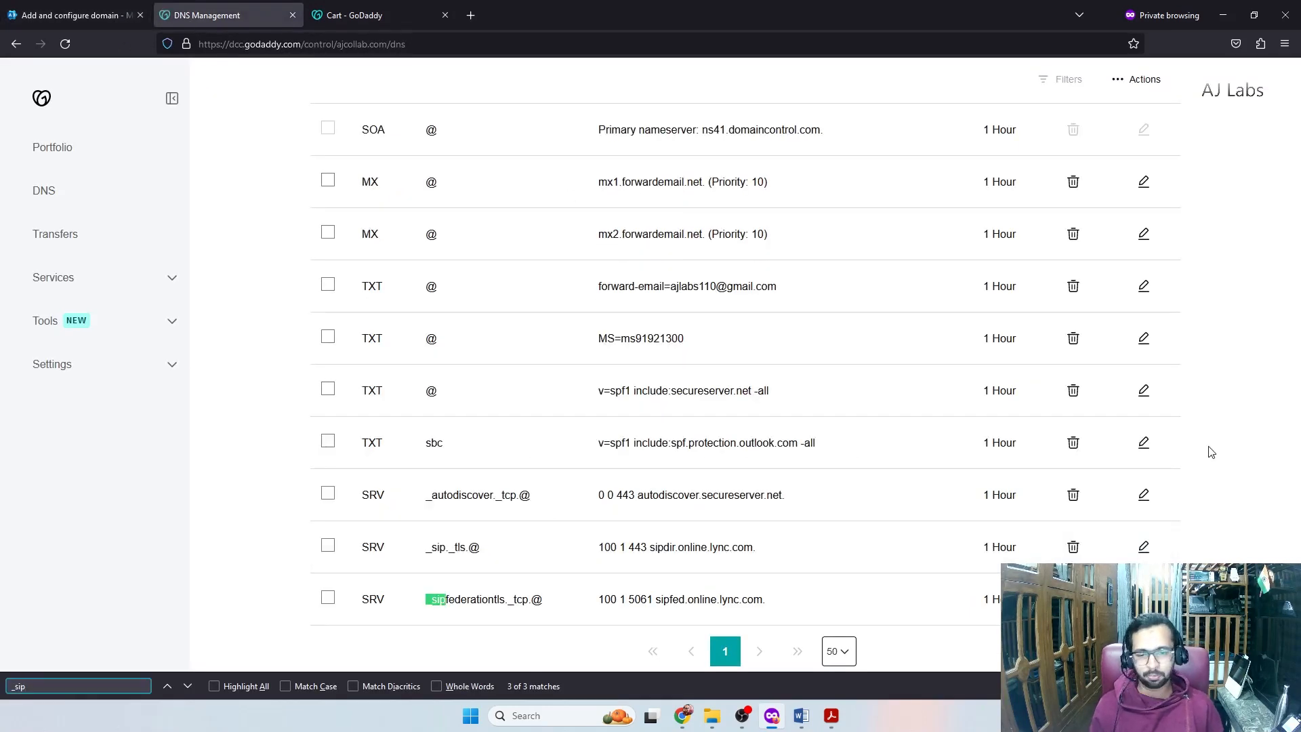
left_click(1144, 599)
scroll(505, 499, "down", 2)
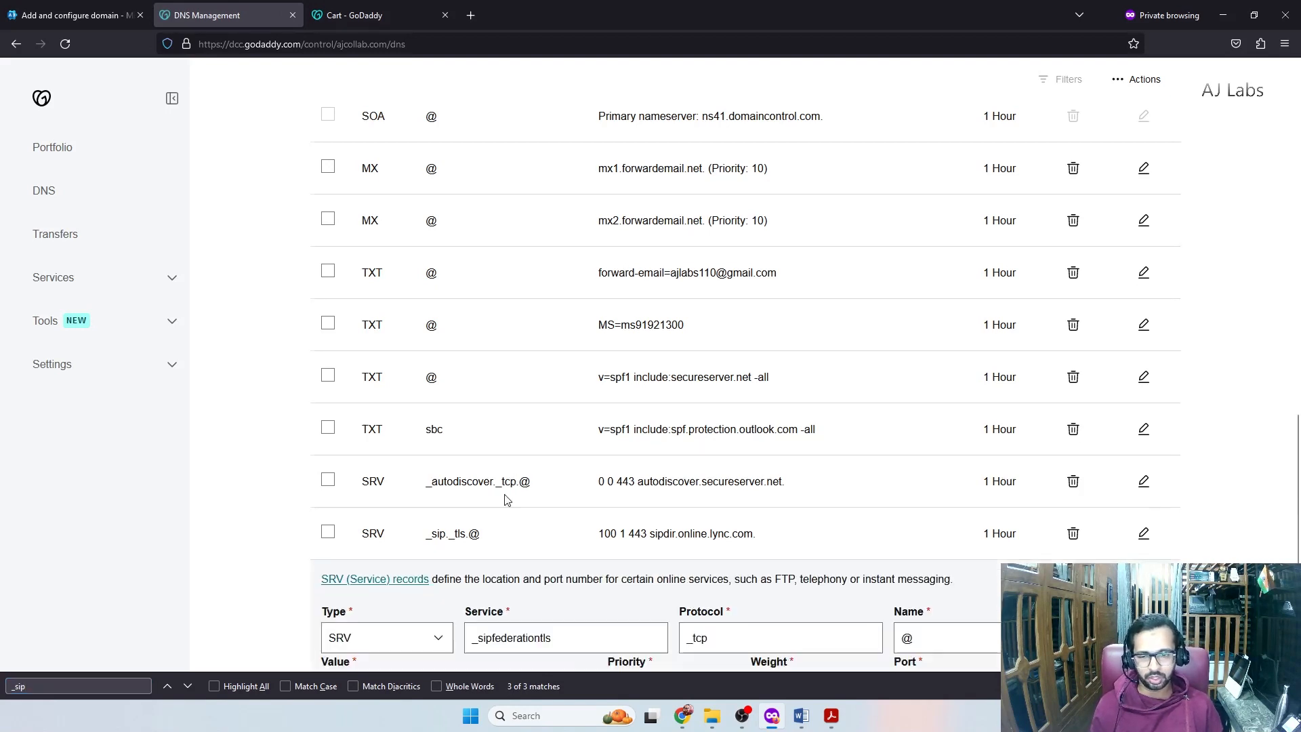
double_click(498, 517)
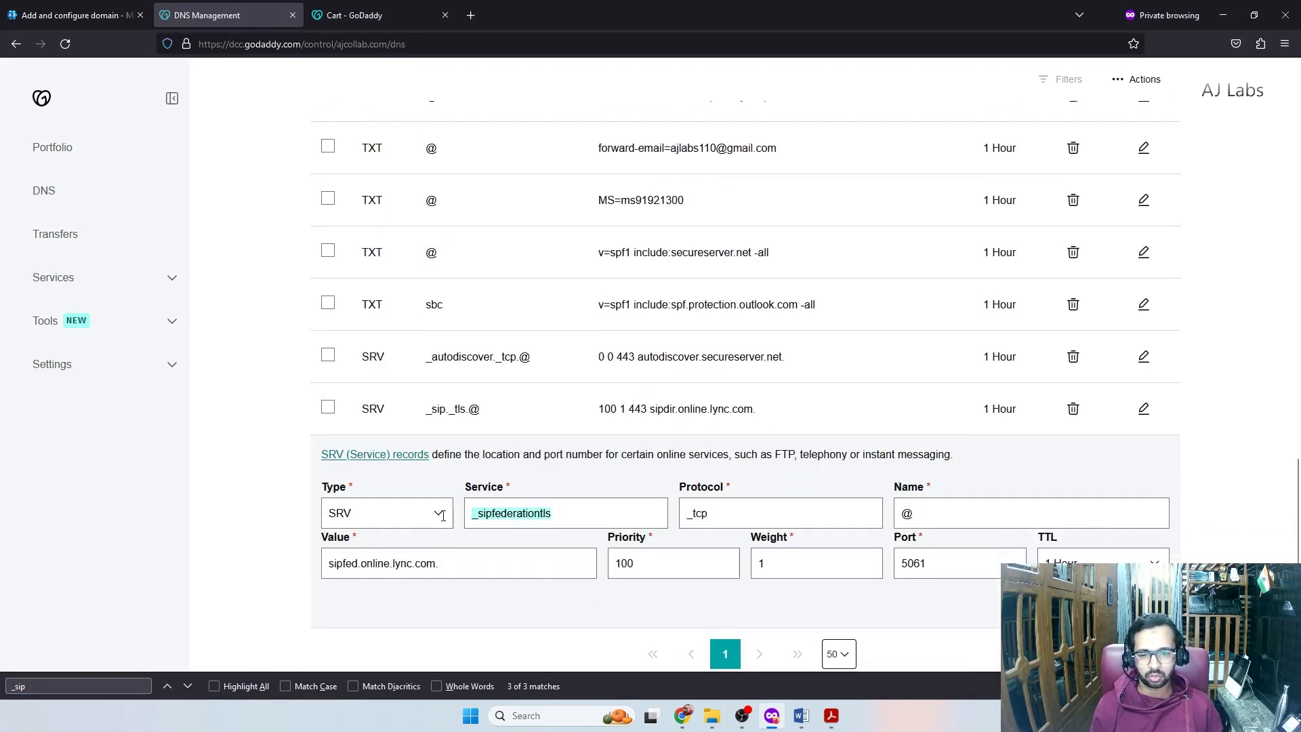
left_click(660, 517)
key("Tab")
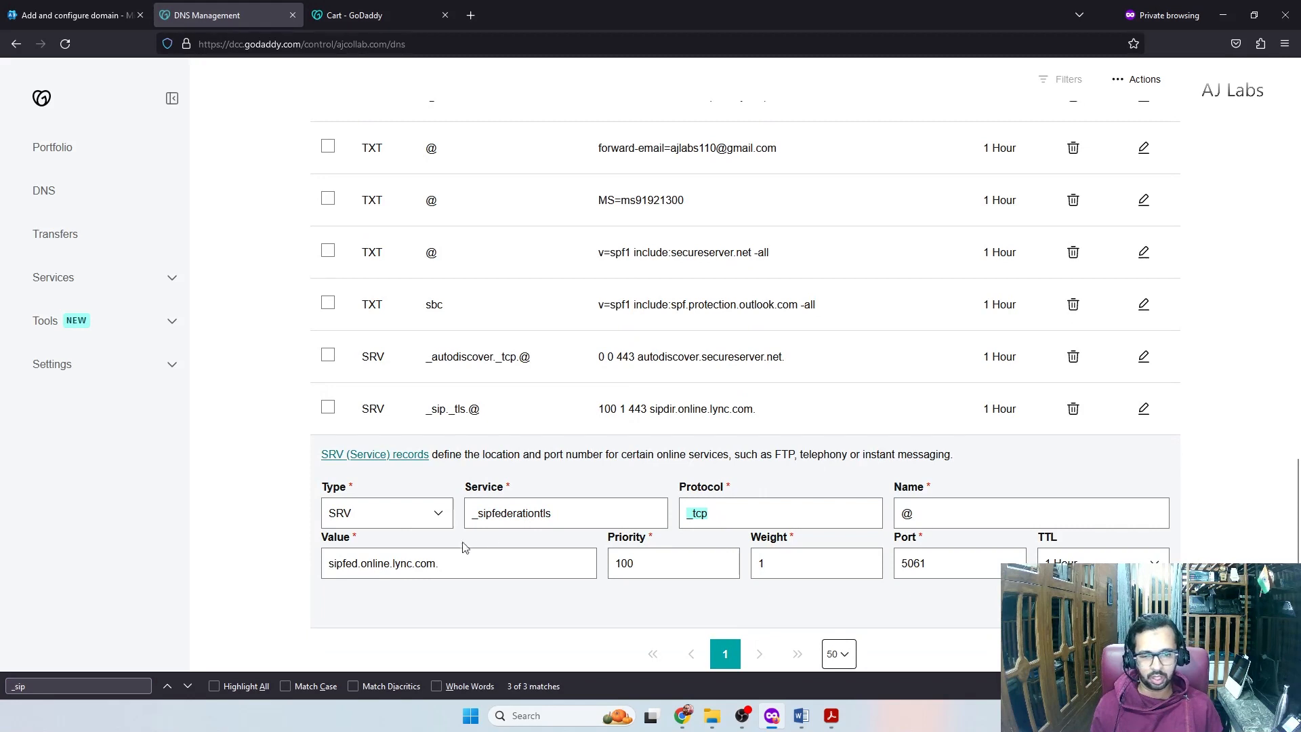
left_click(81, 15)
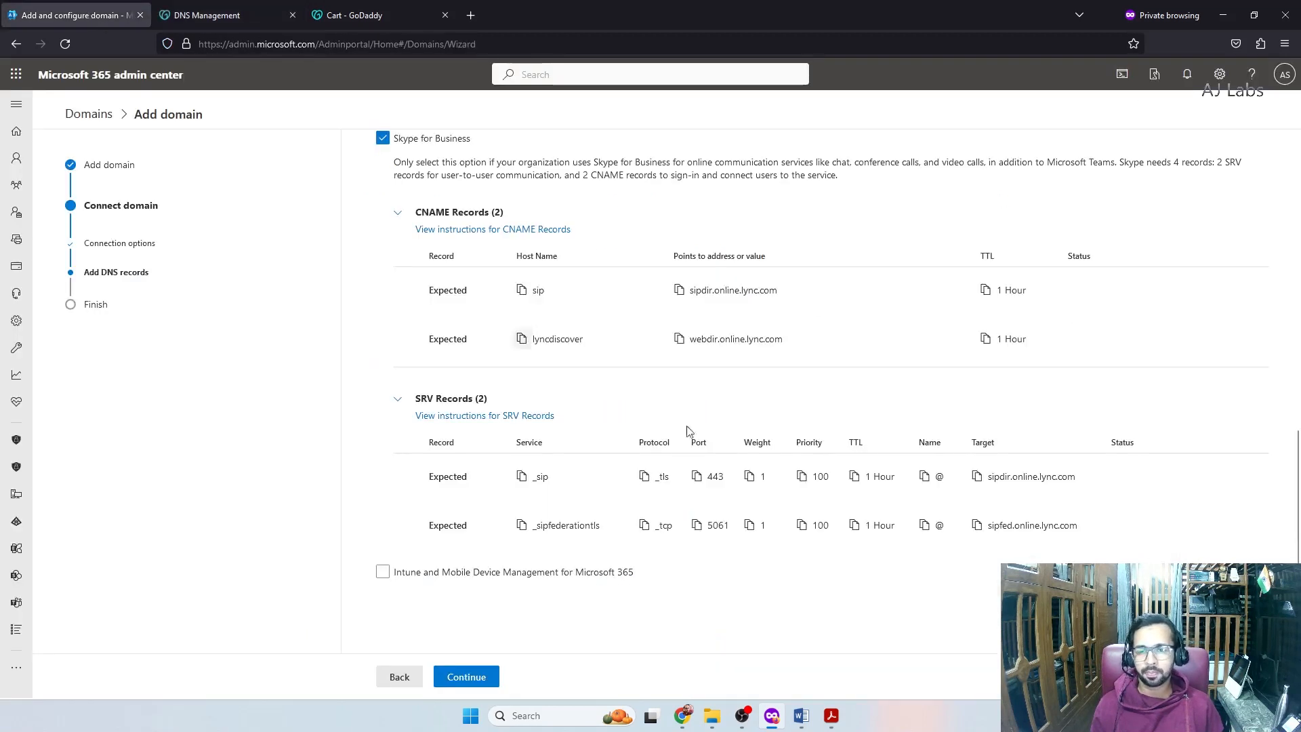
Run the DNS record check and review the reported record errors
left_click(481, 672)
scroll(639, 406, "down", 4)
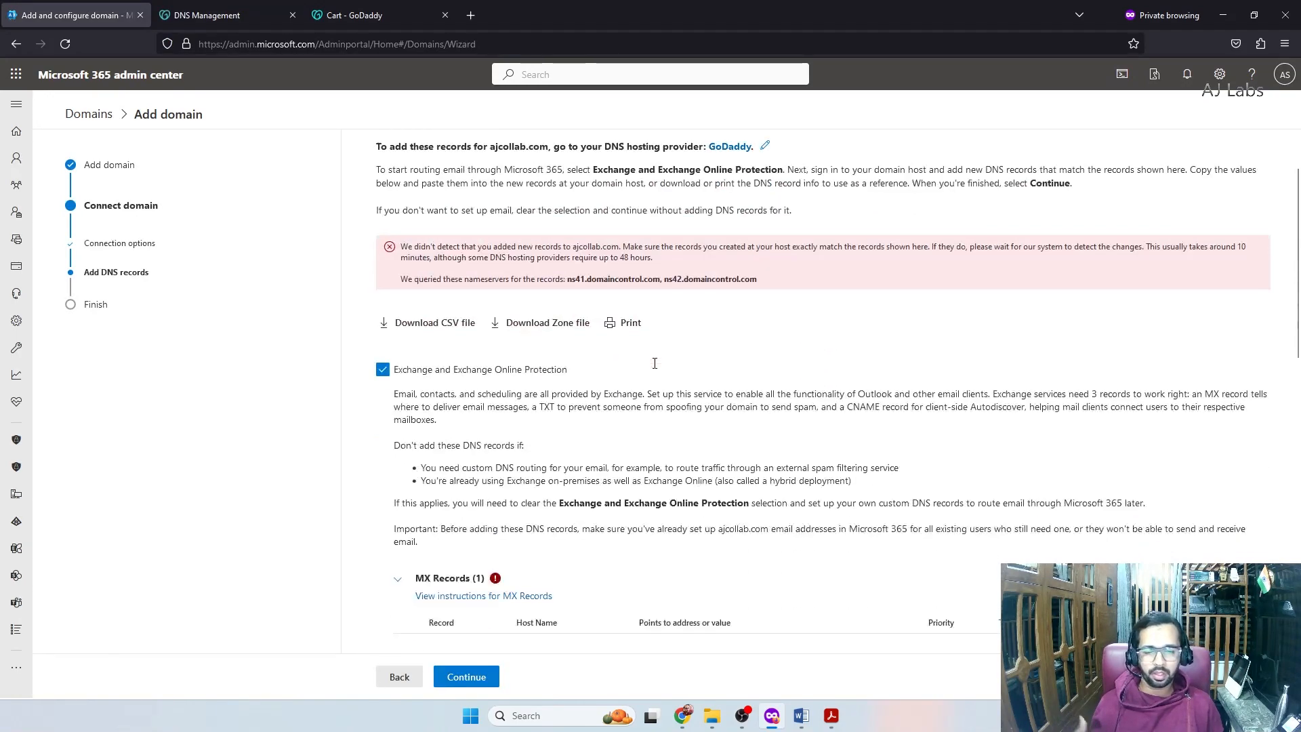
scroll(639, 405, "down", 1)
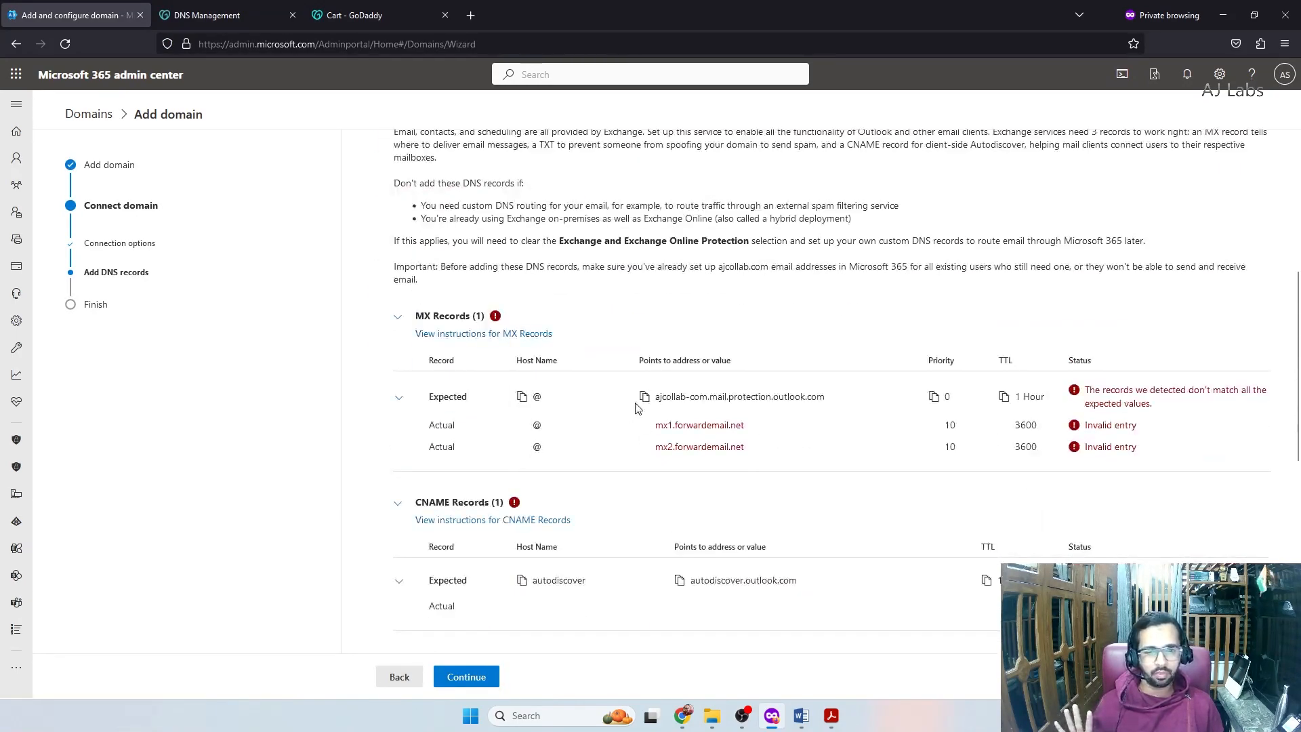
scroll(677, 373, "down", 5)
scroll(746, 352, "down", 1)
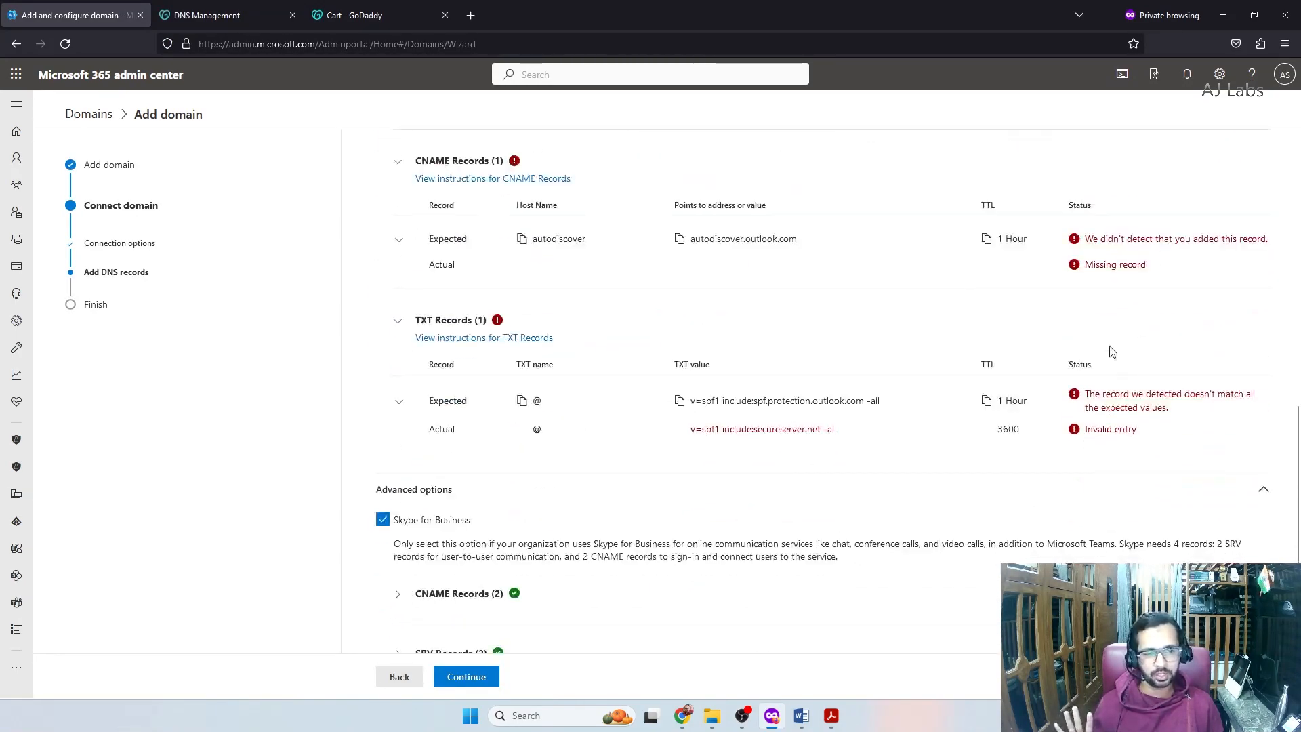
scroll(678, 441, "down", 2)
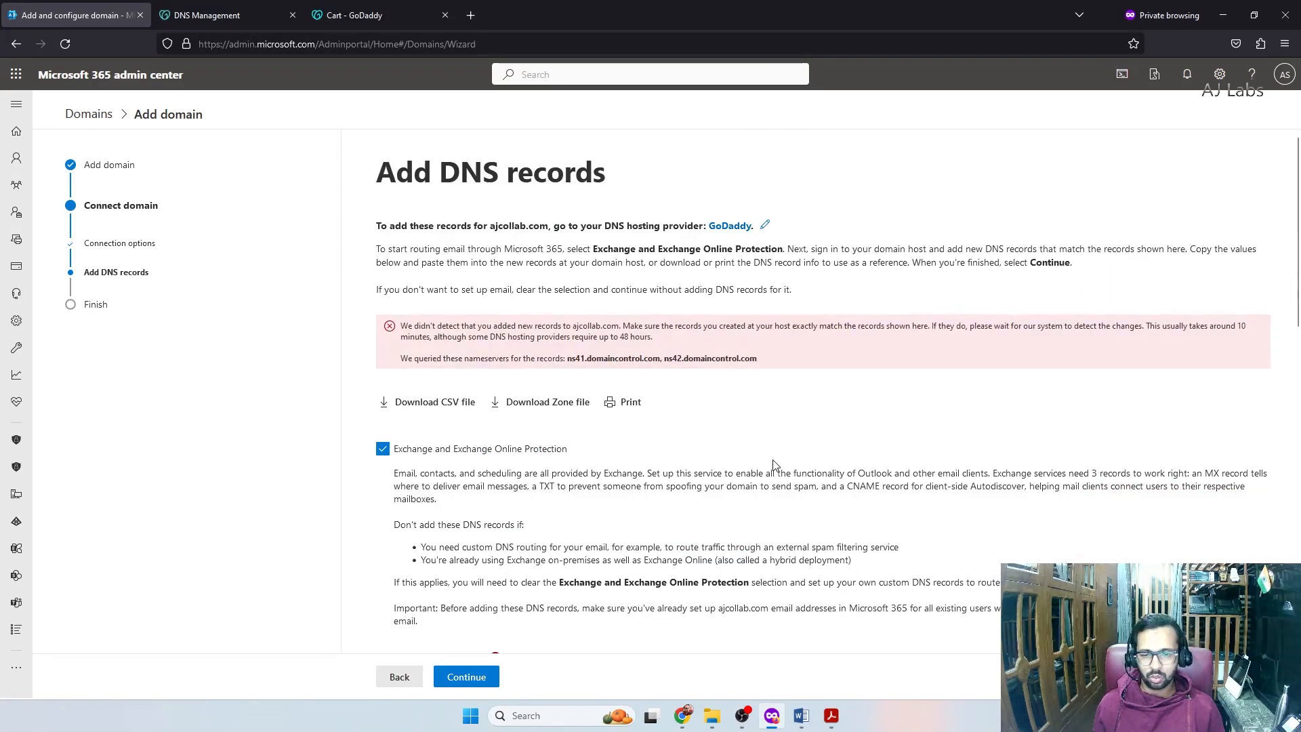
Deselect Exchange and Exchange Online Protection and recheck the DNS records
left_click(381, 453)
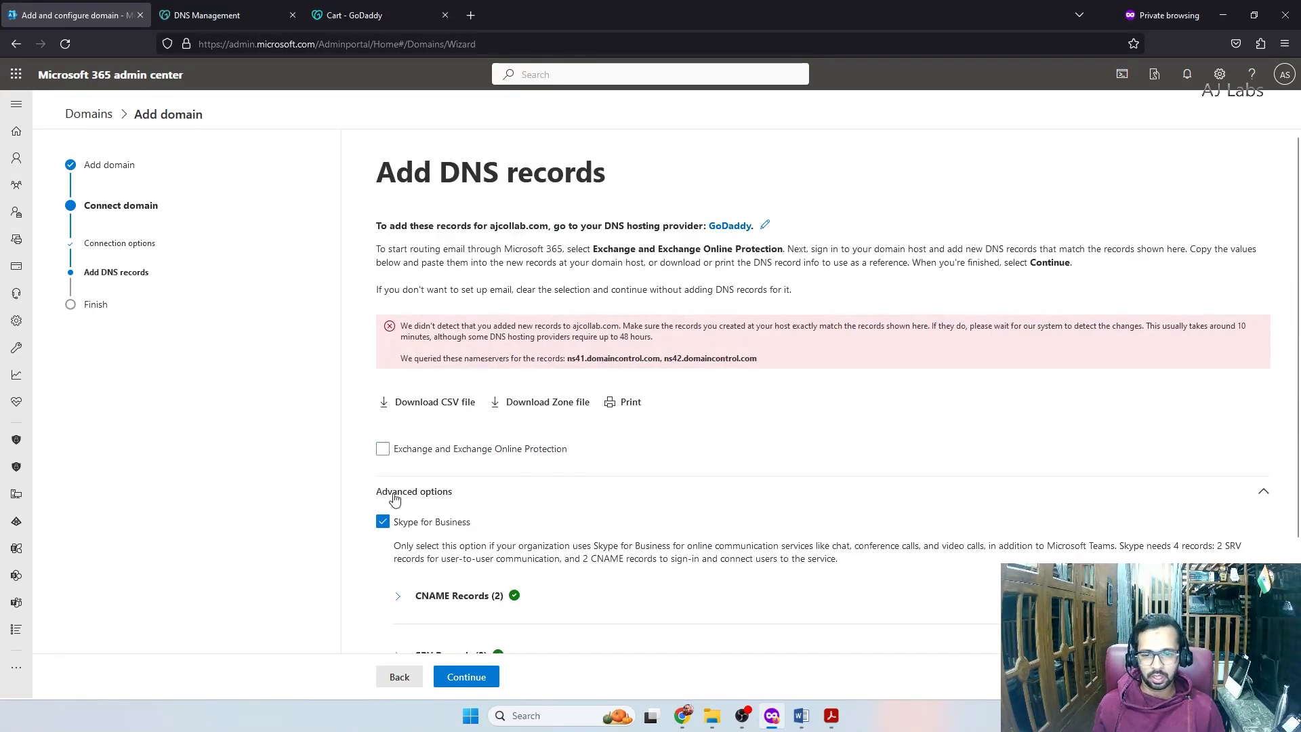
scroll(390, 434, "down", 2)
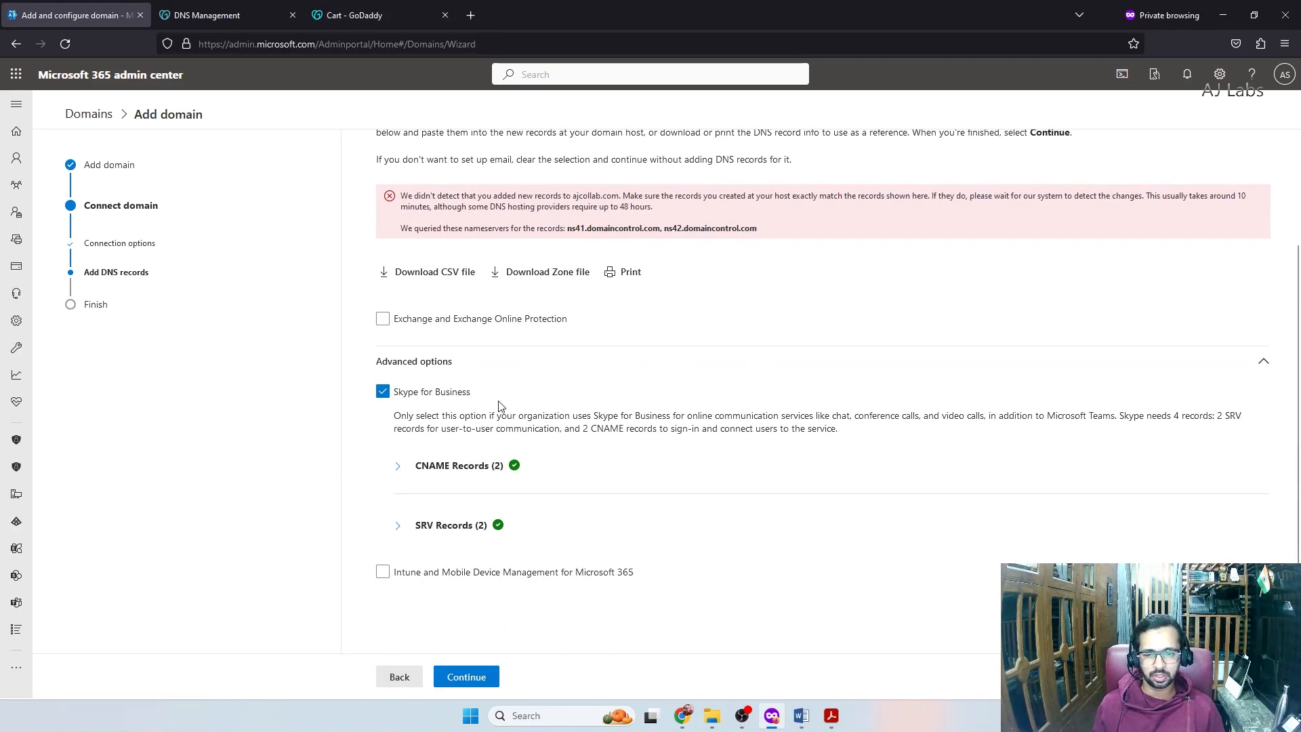
left_click(475, 677)
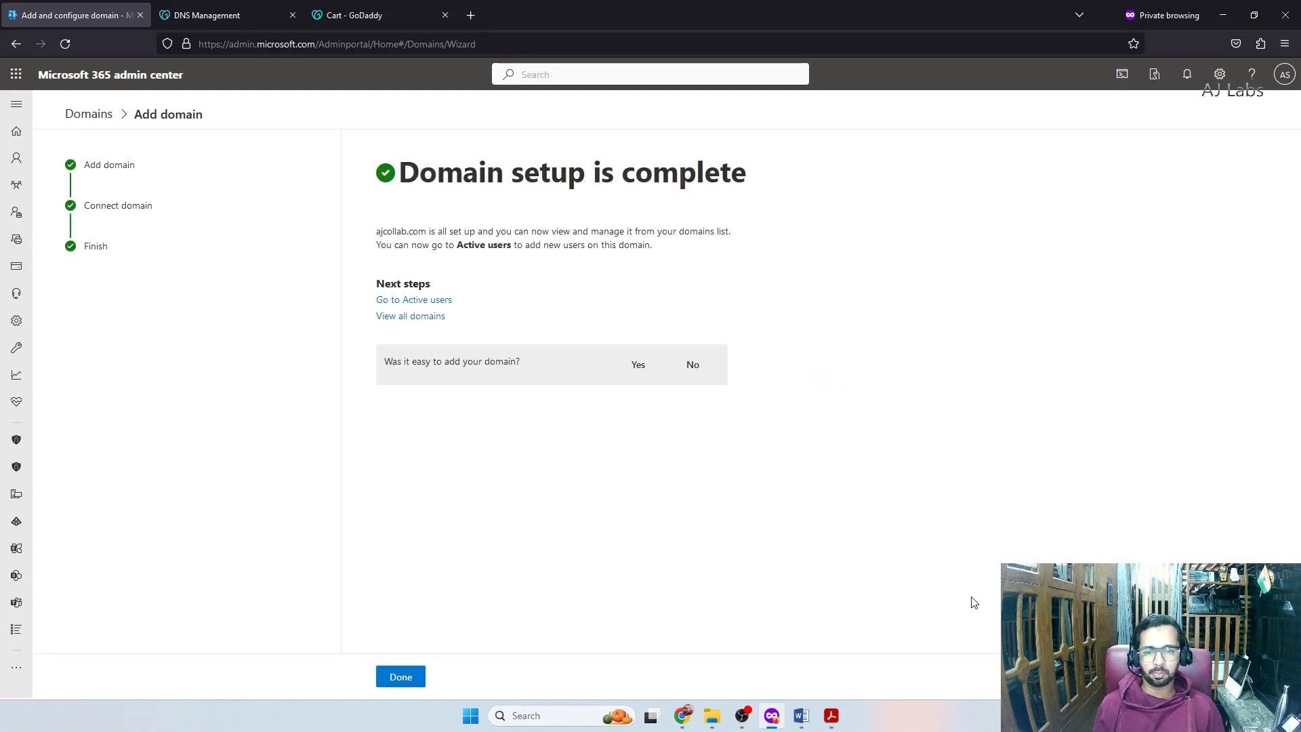
Answer the setup feedback question, finish the wizard, and go to Users > Active users
left_click_drag(384, 362, 527, 369)
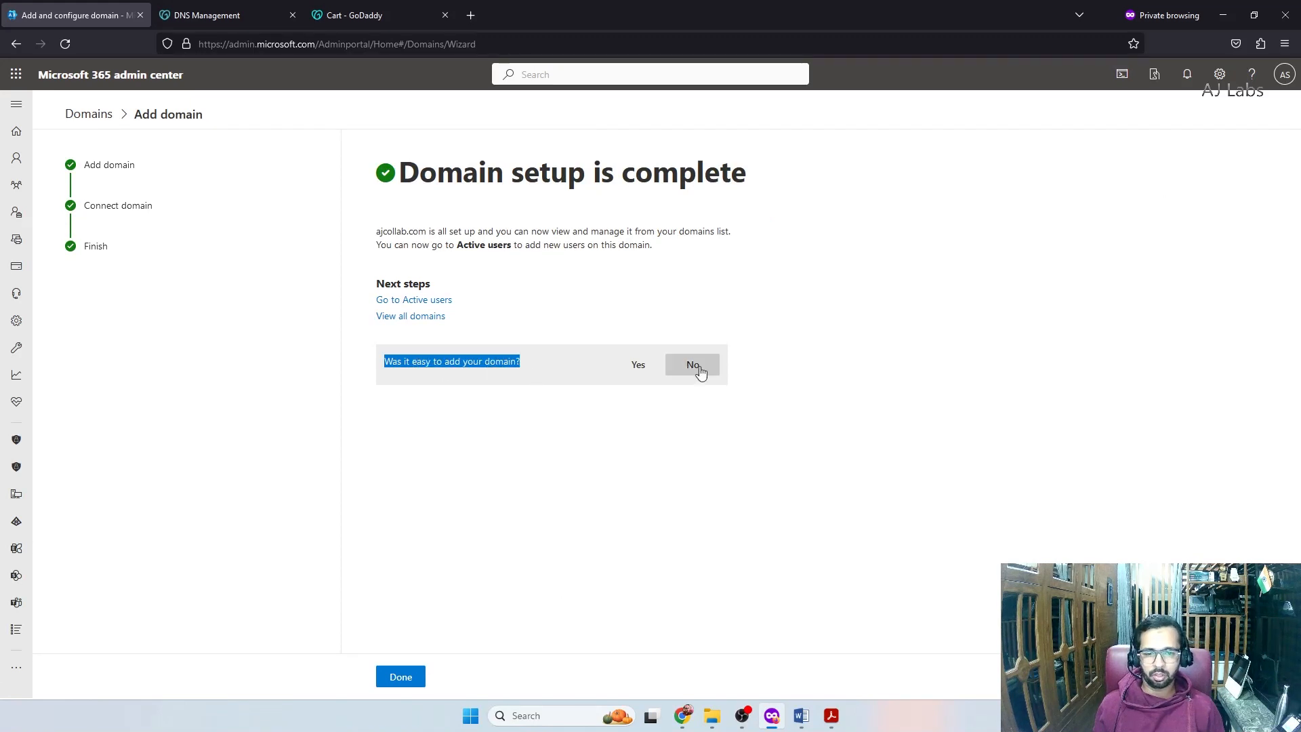
left_click(639, 365)
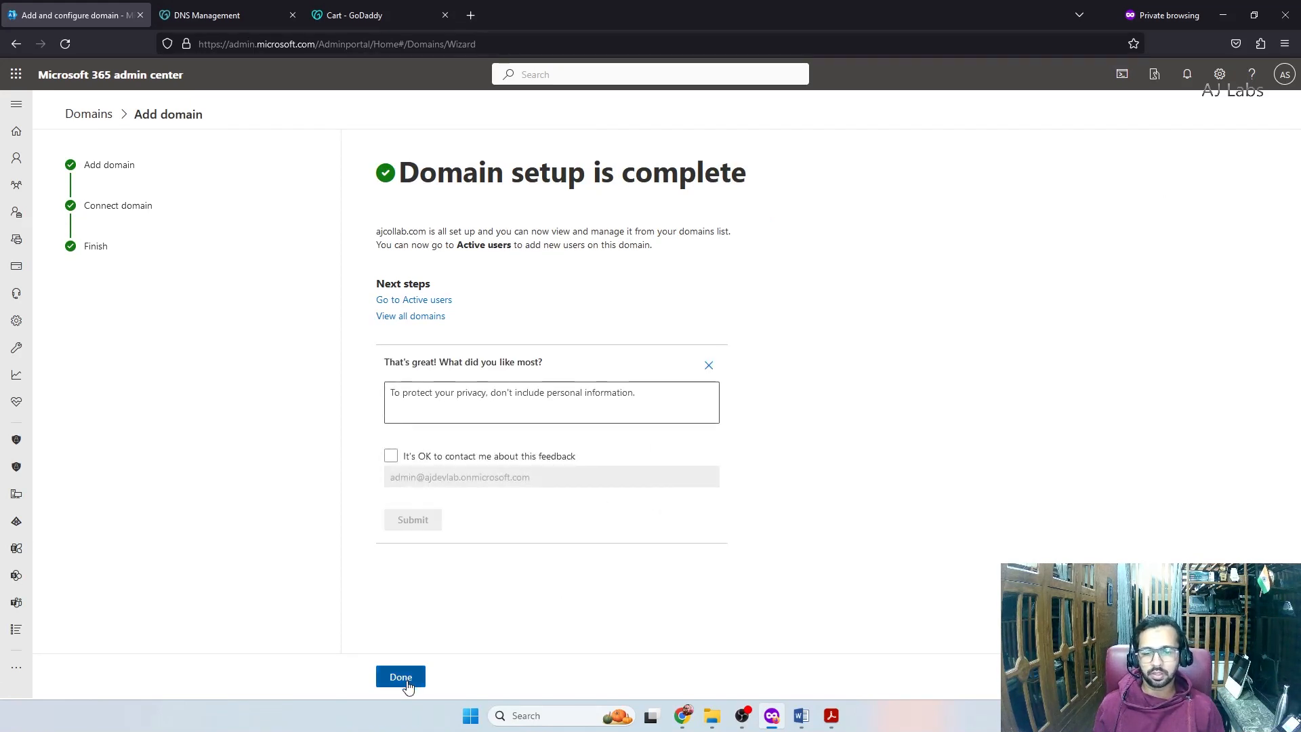
left_click(401, 677)
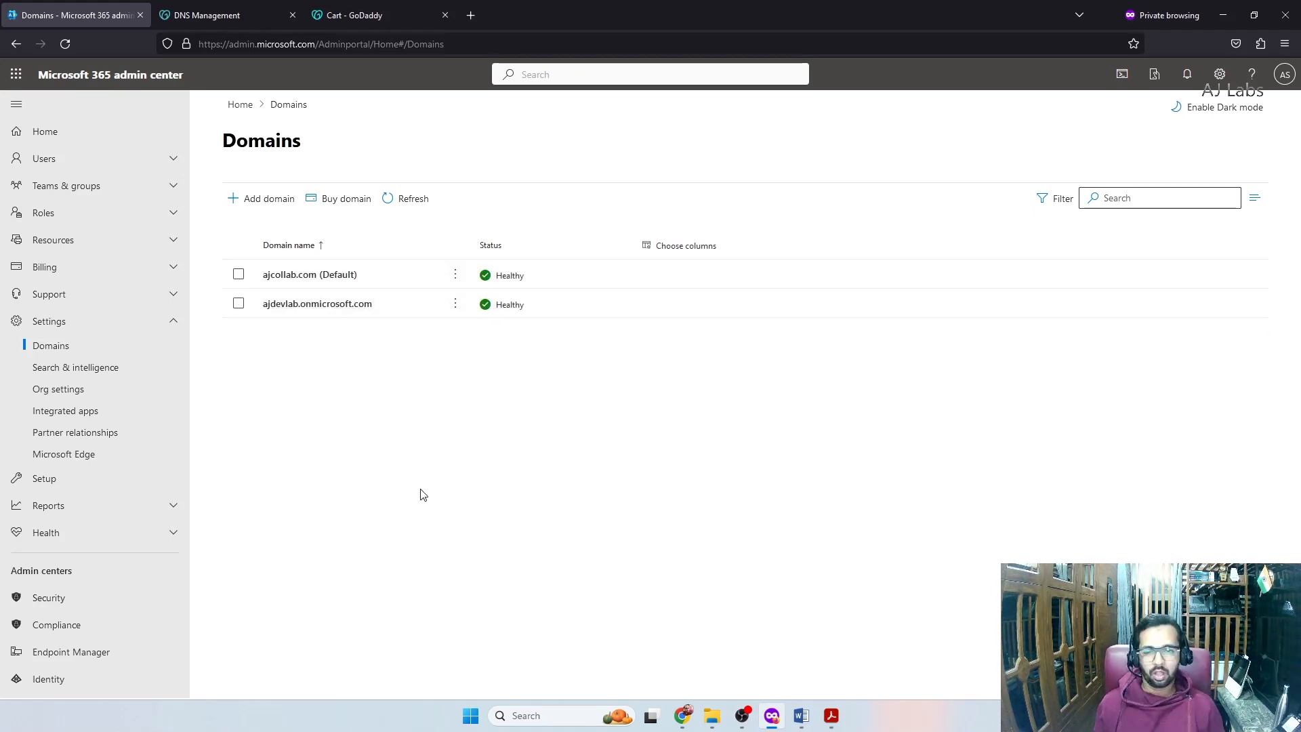
left_click(67, 159)
left_click(57, 183)
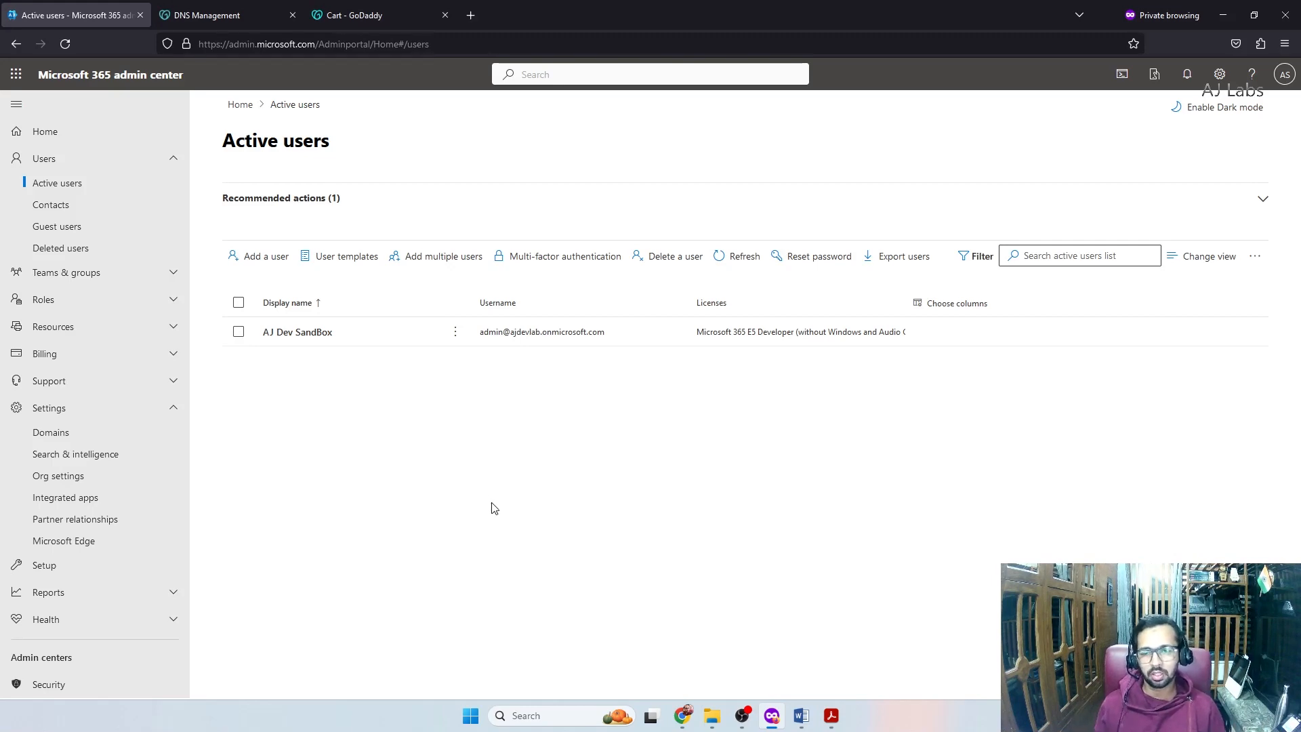
Add a new user with last name A and username msadmin on ajcollab.com
left_click(287, 263)
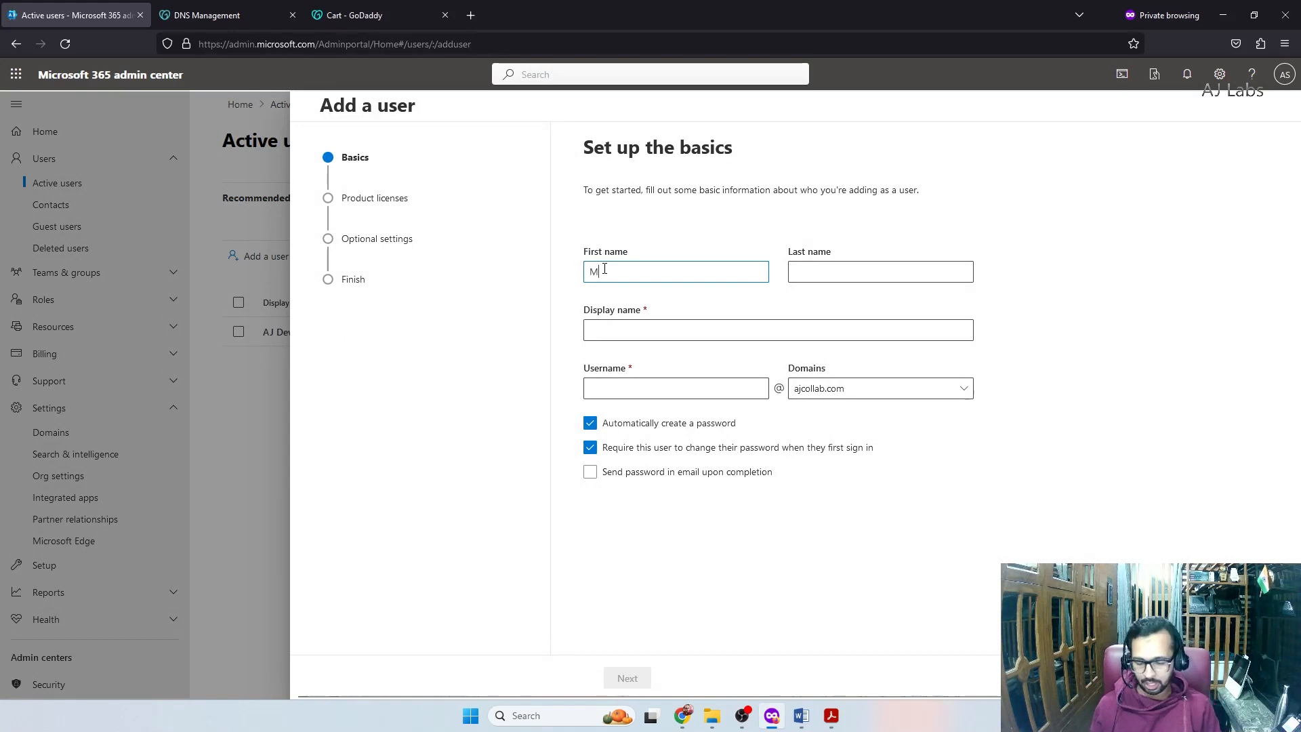
key("Tab")
type("A")
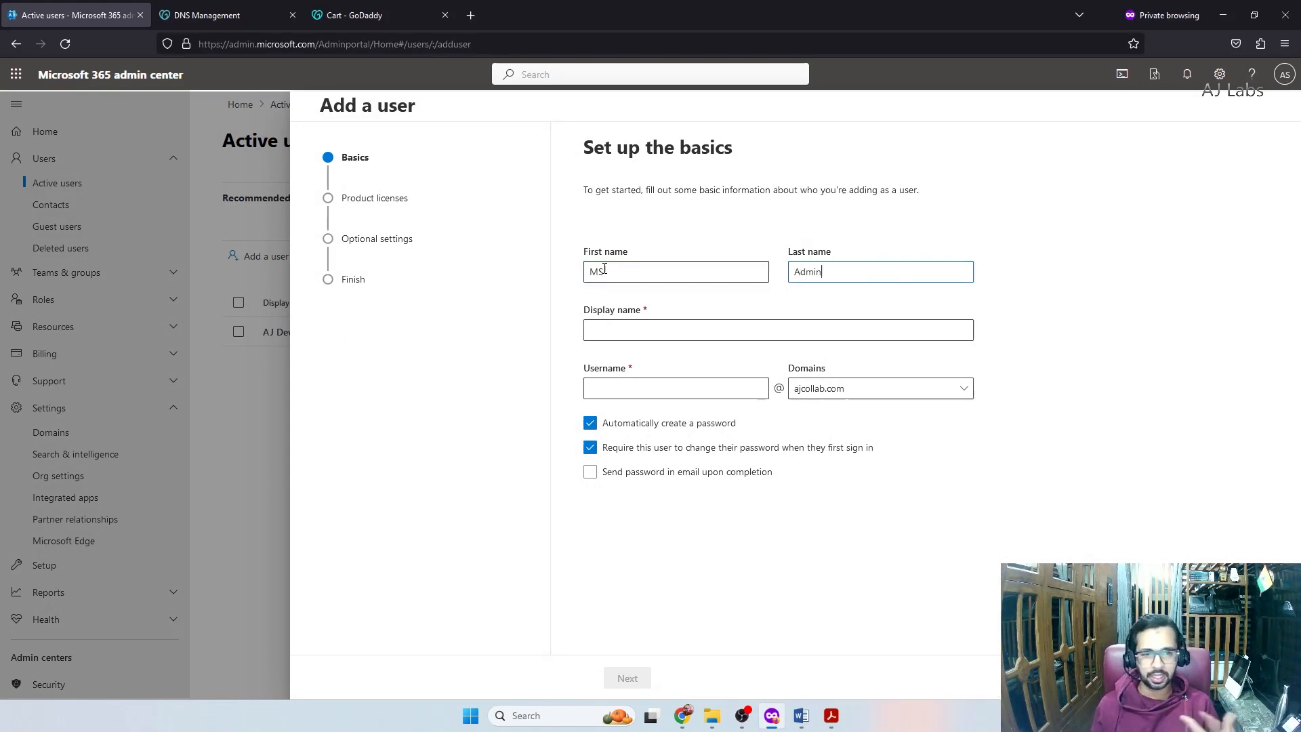
key("Tab")
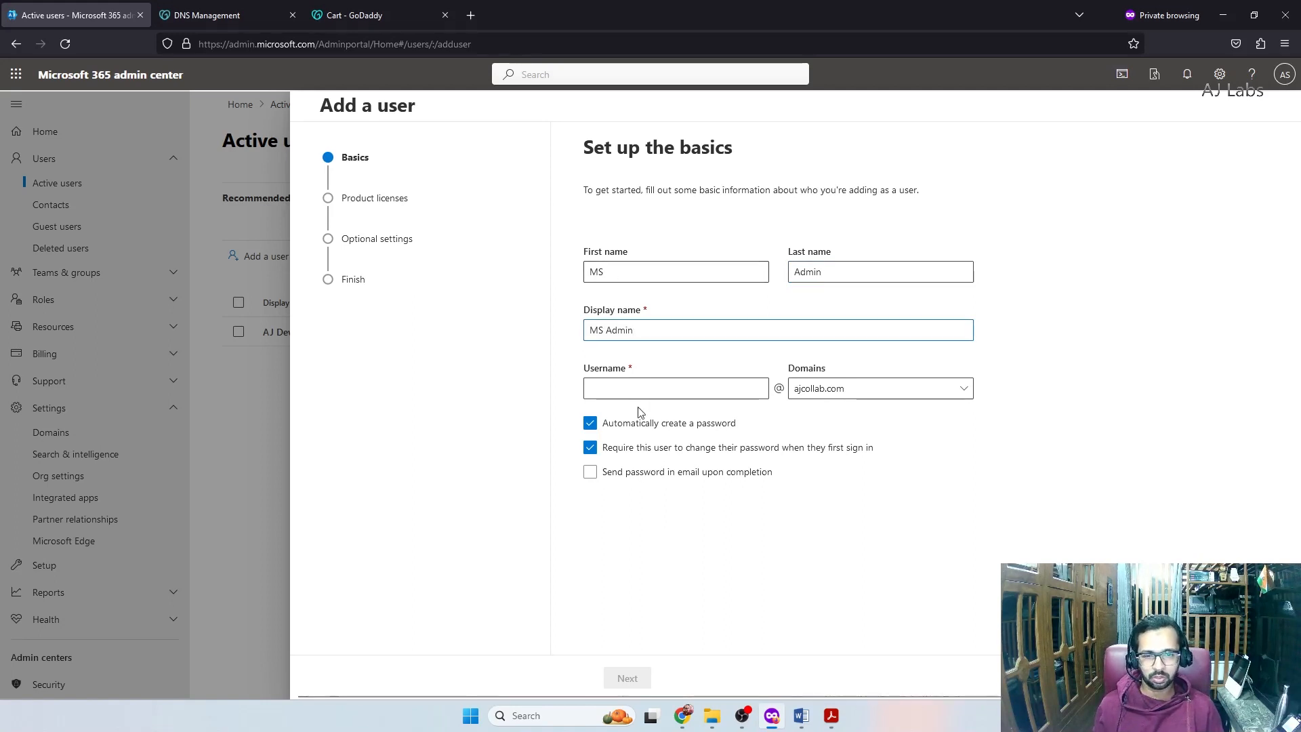
left_click(624, 392)
type("msadmin")
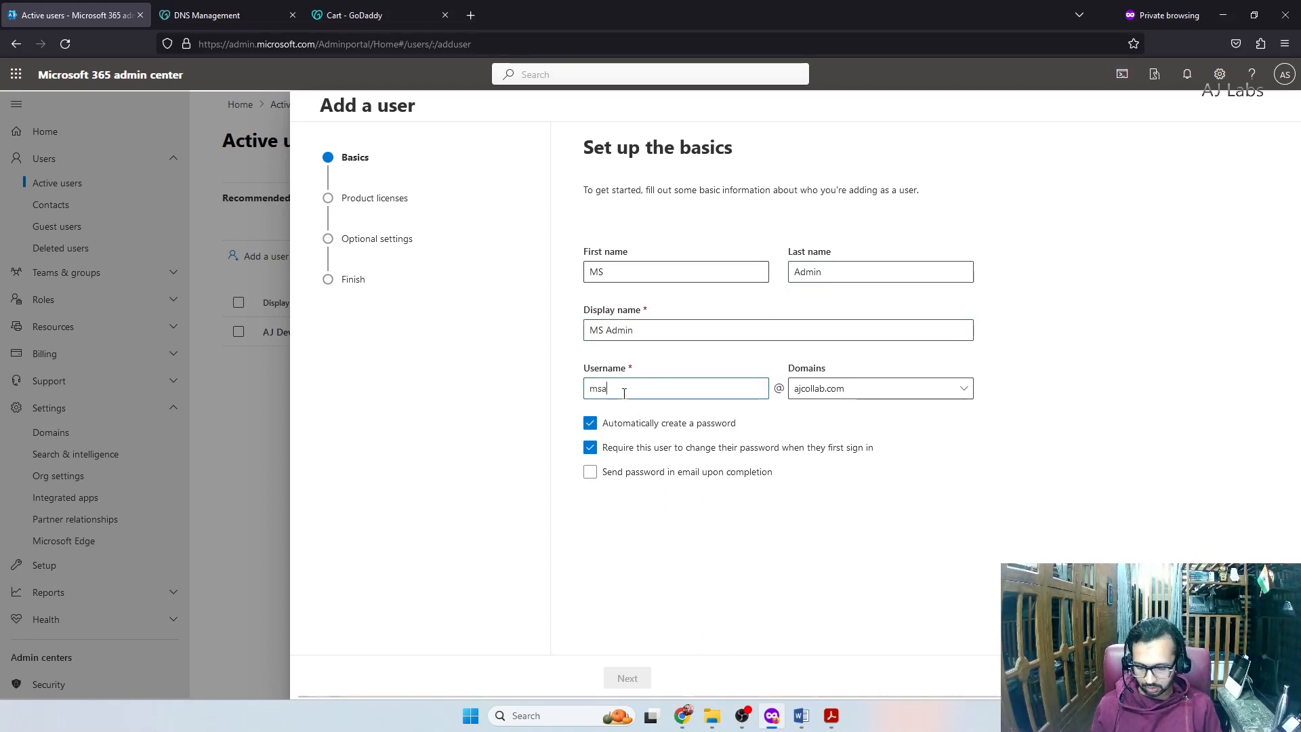
left_click(846, 396)
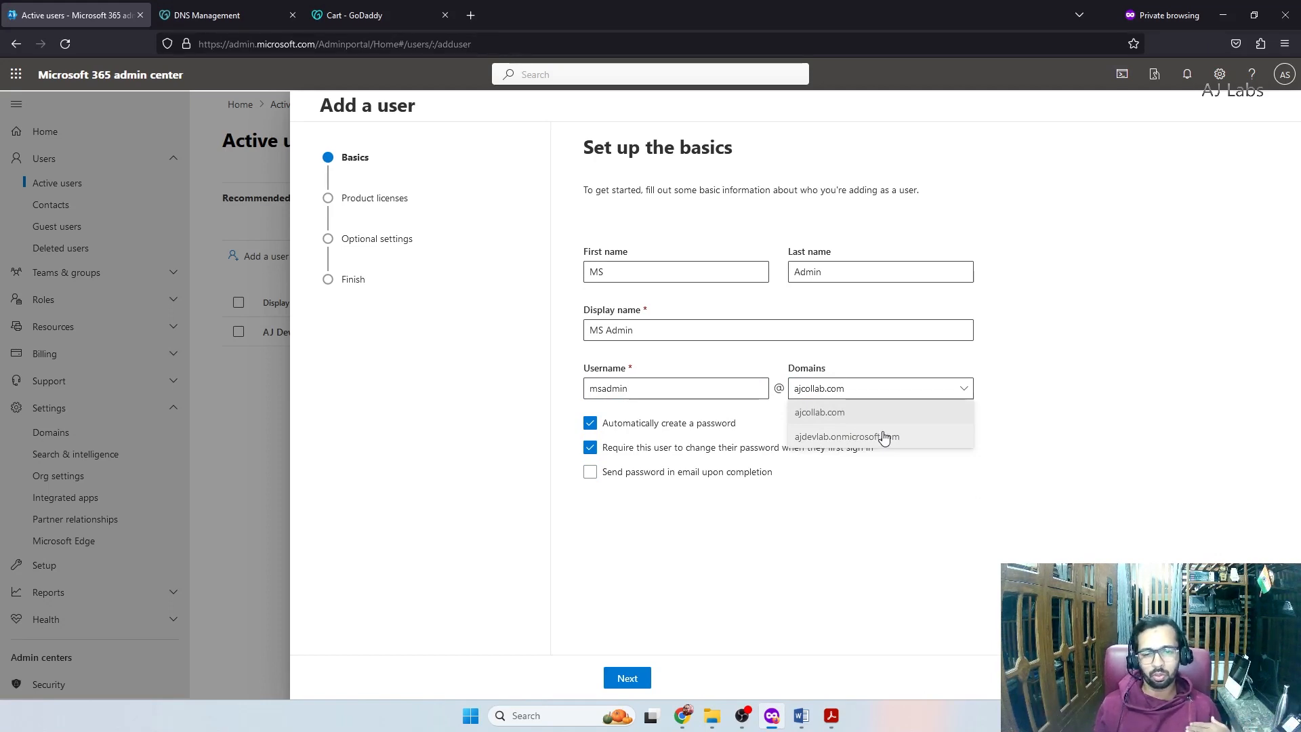
left_click(825, 412)
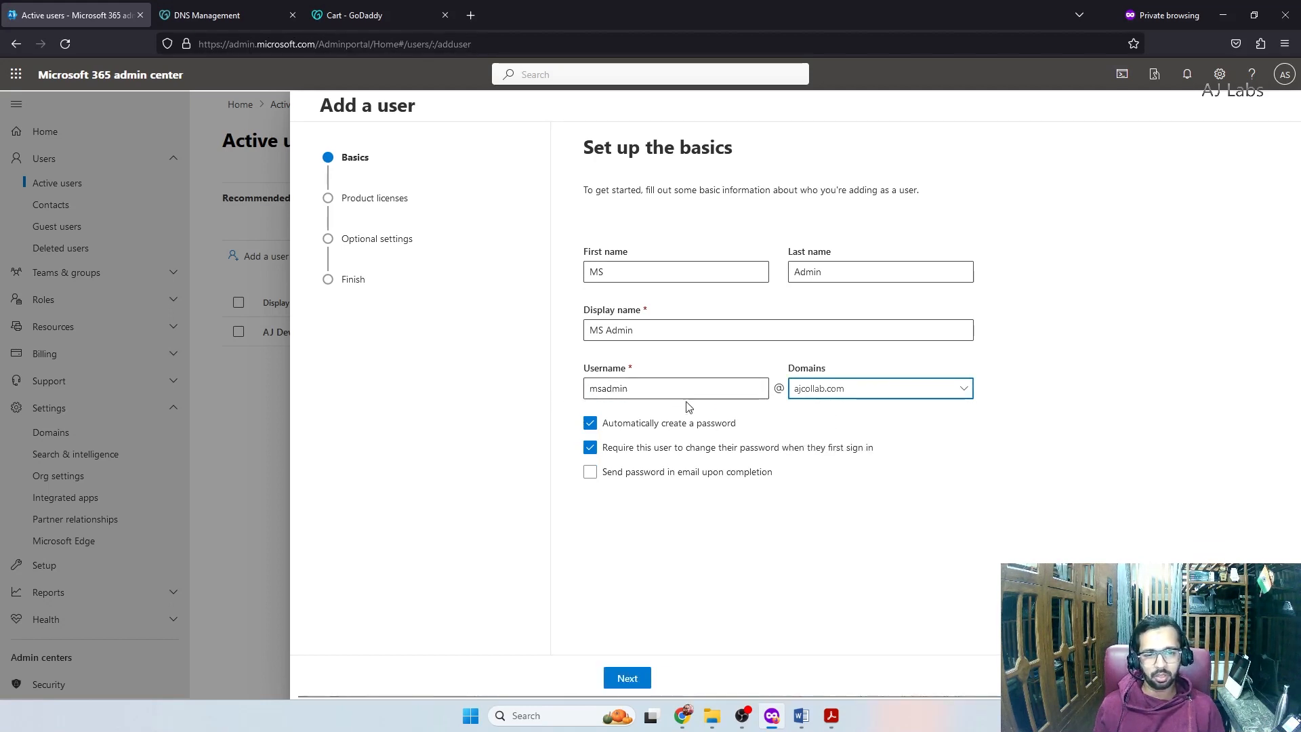
Set a custom password for the user instead of an auto-generated one
left_click(589, 423)
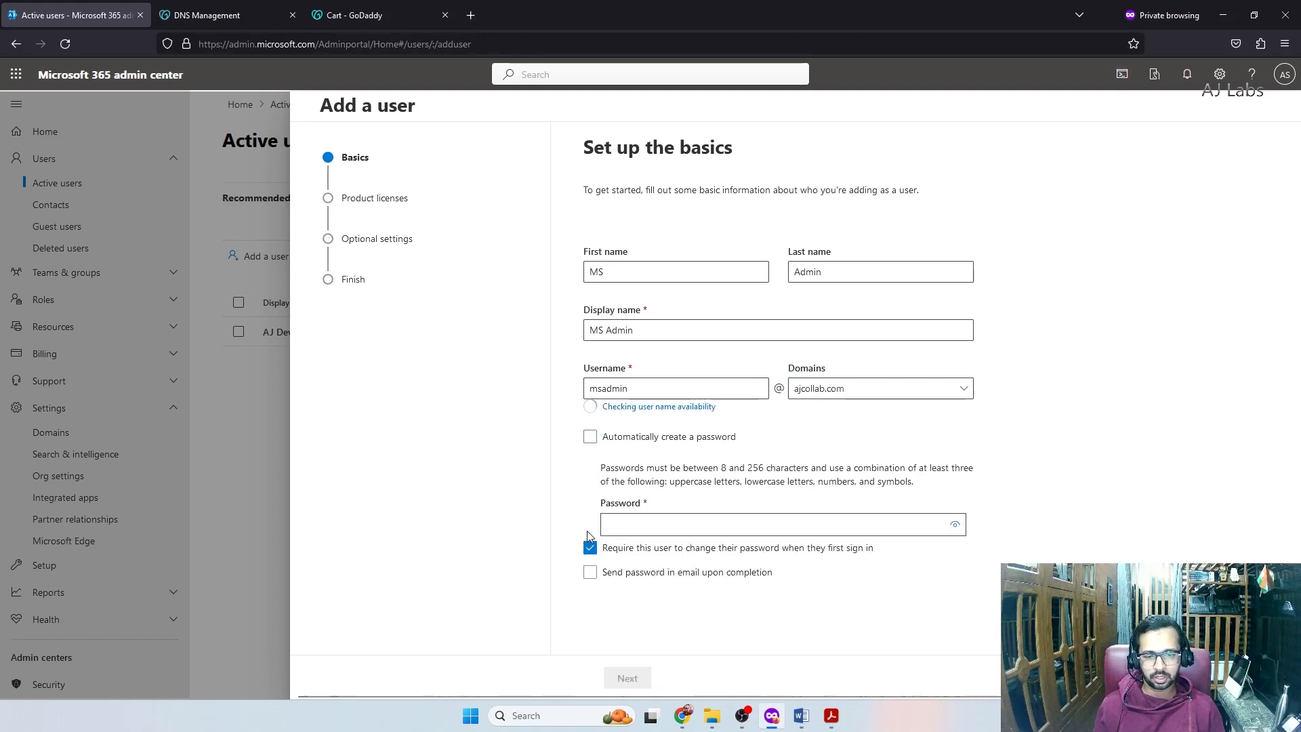
left_click(623, 514)
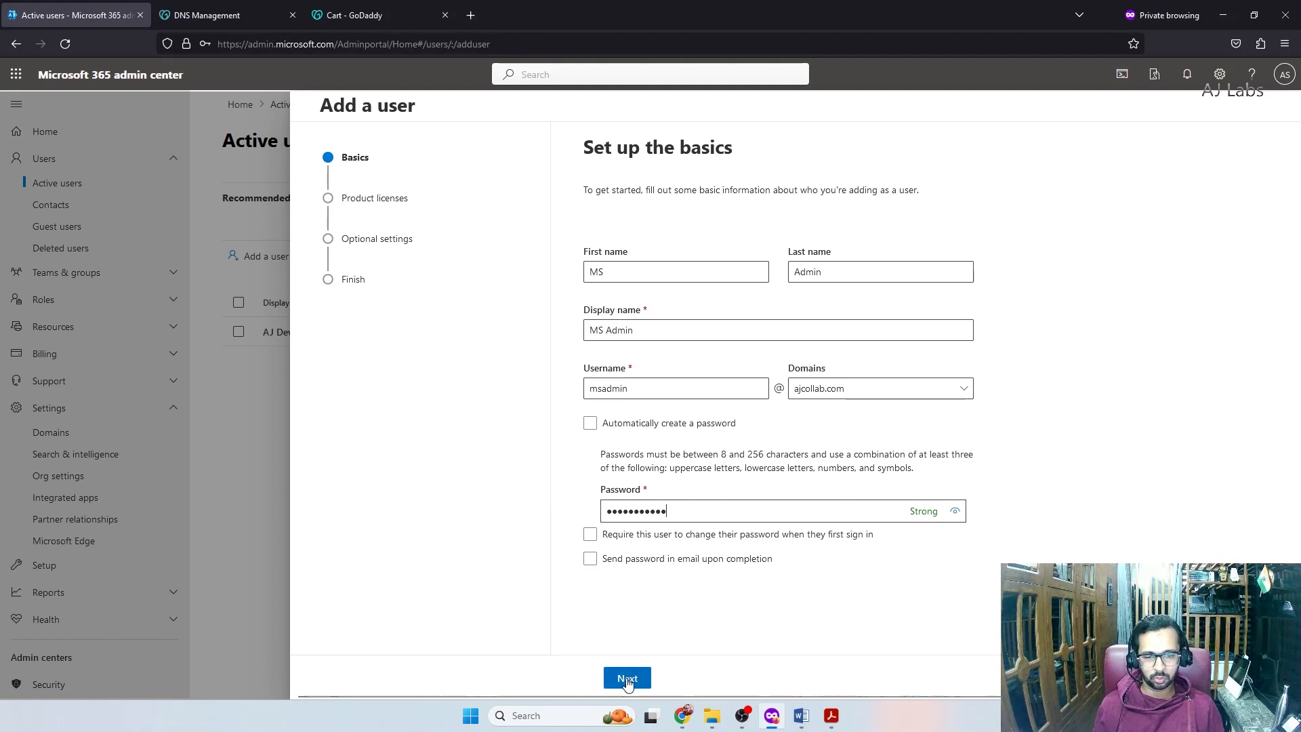
left_click(627, 678)
Set the user's location to India and create them without a product license
left_click(657, 270)
type("India")
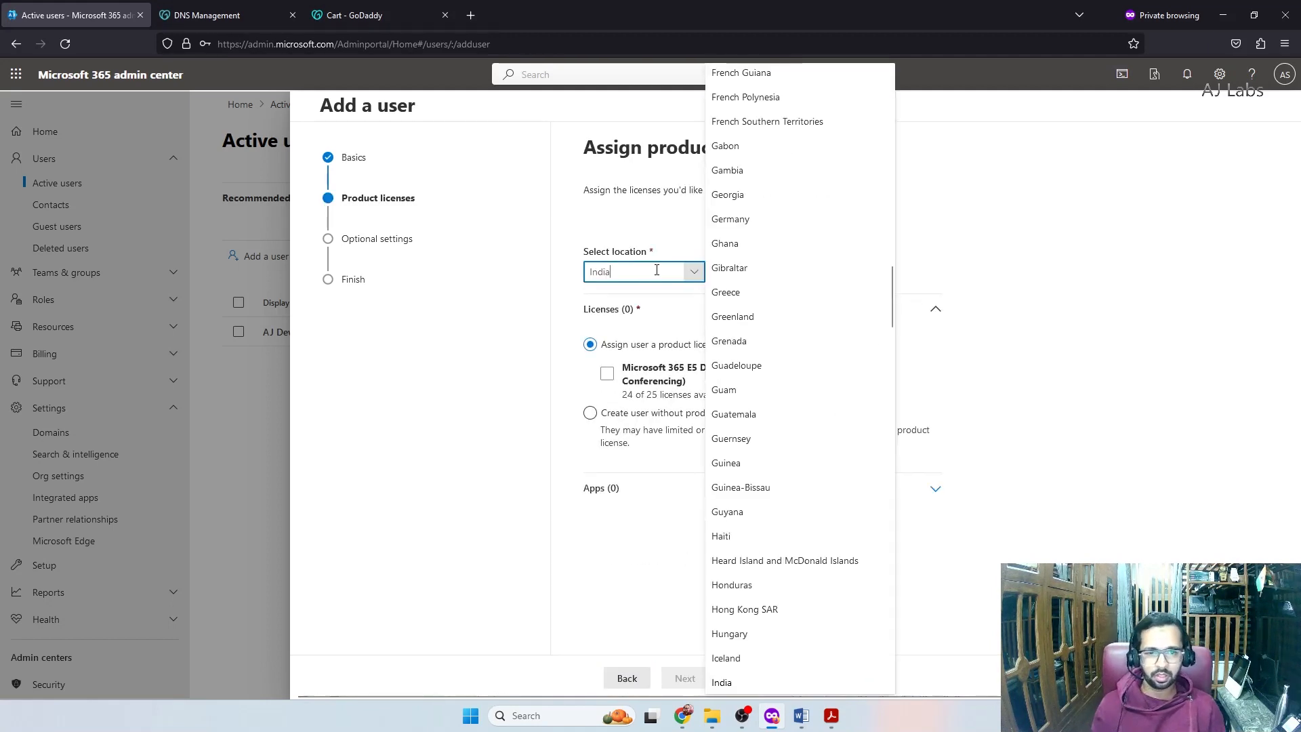
left_click(677, 413)
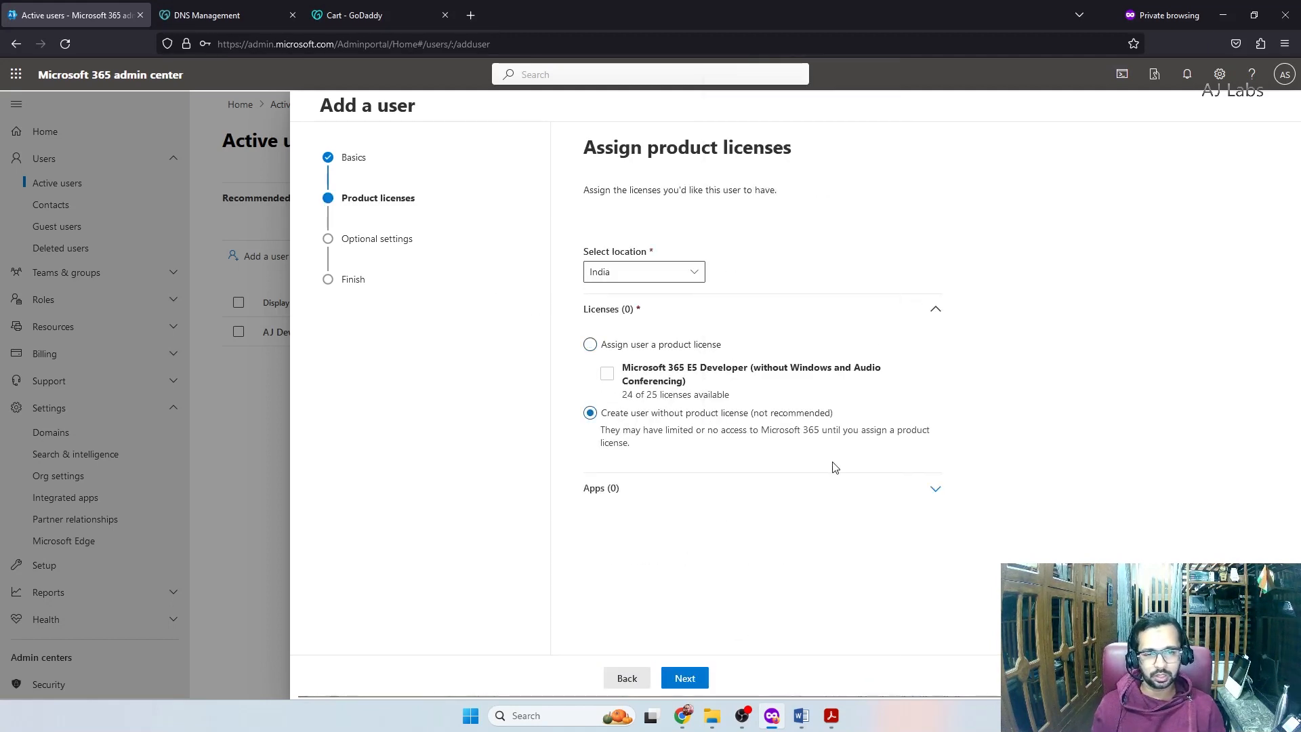
left_click(684, 678)
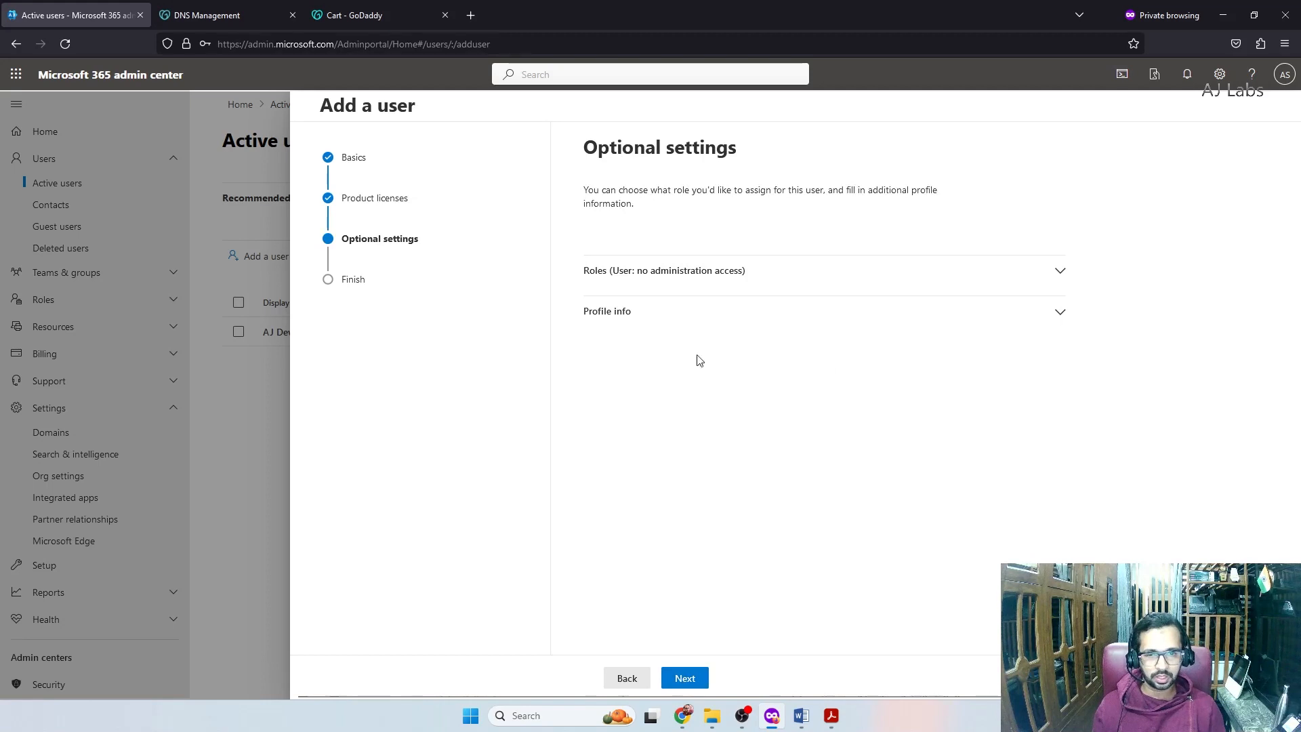
Grant admin center access with all nine roles, including Global Administrator, Exchange, SharePoint and Teams Administrator
left_click(650, 279)
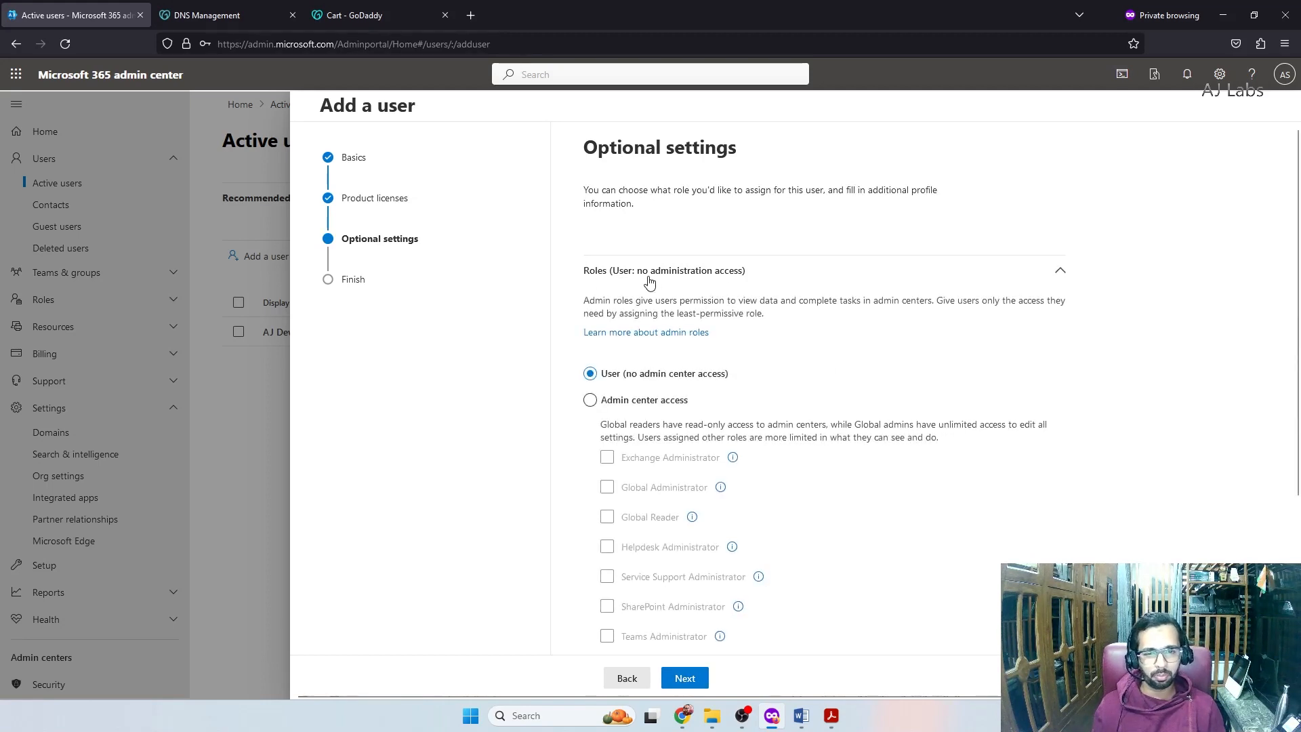
left_click(590, 399)
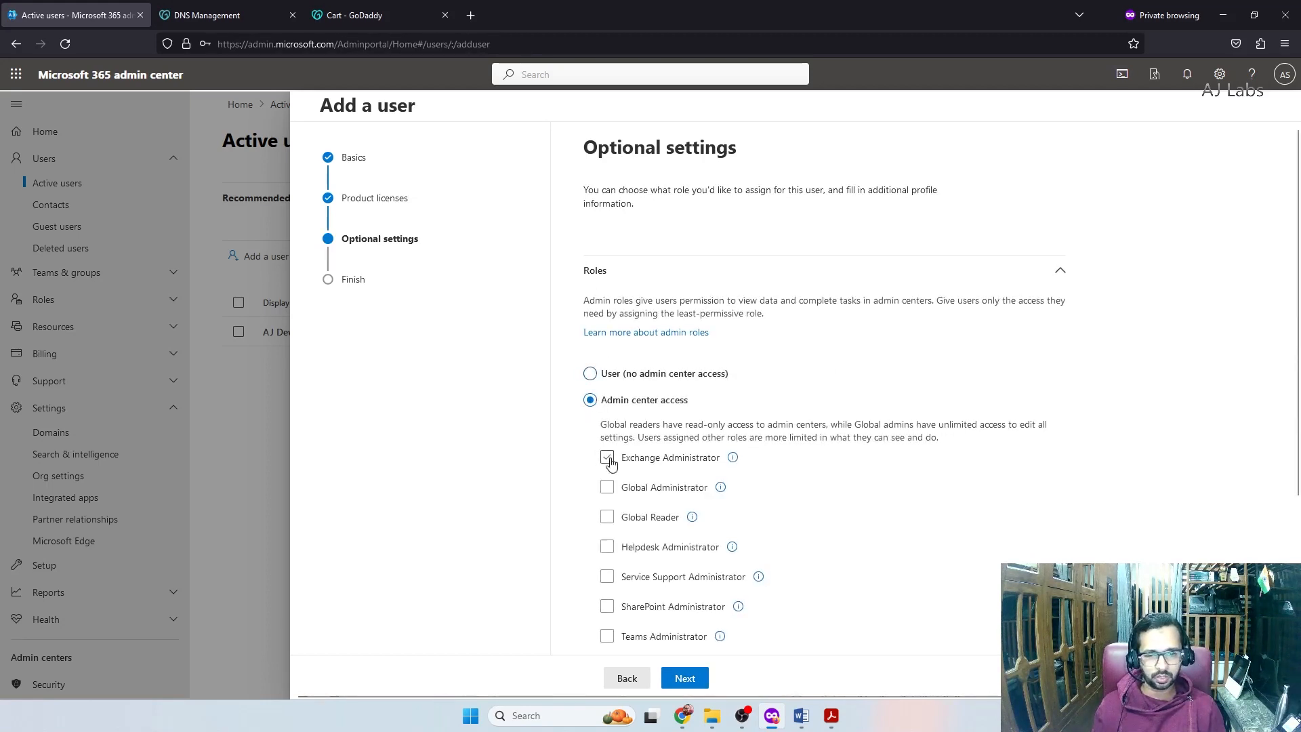
left_click(607, 488)
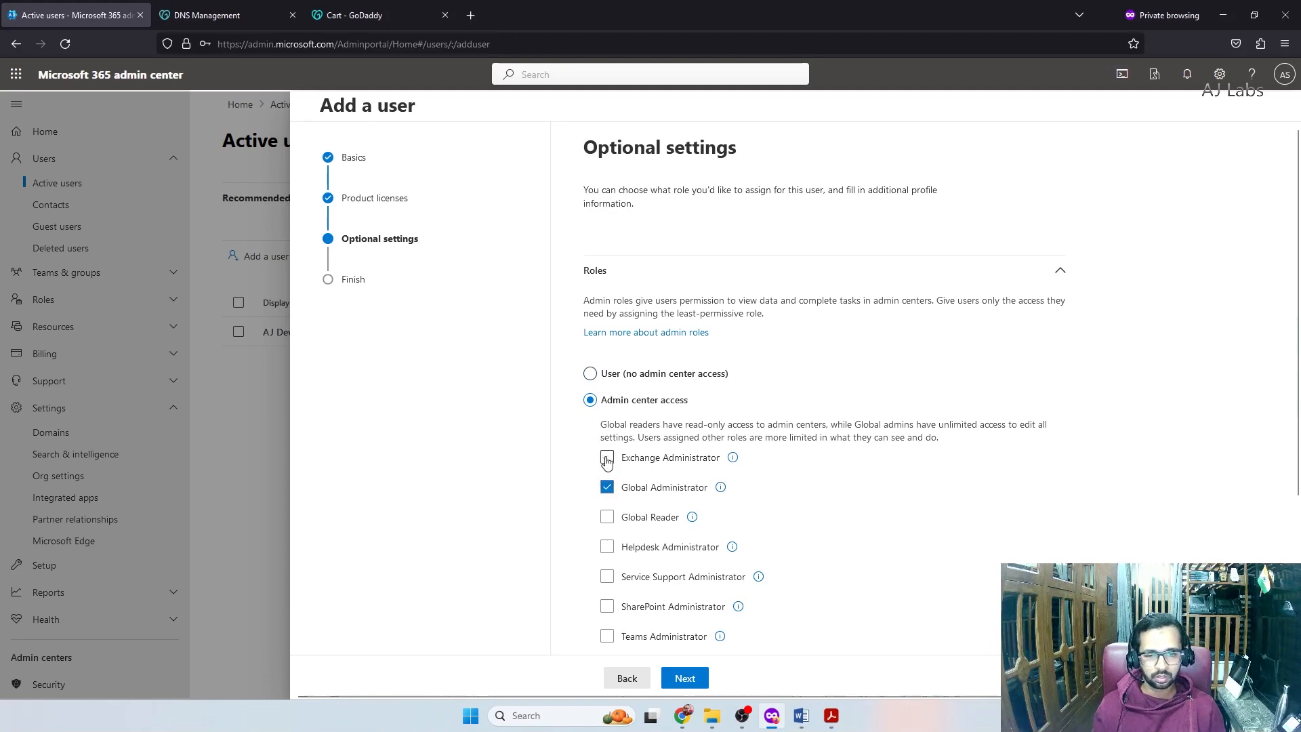
left_click(607, 457)
scroll(575, 475, "down", 2)
scroll(575, 474, "down", 1)
left_click(607, 362)
left_click(607, 393)
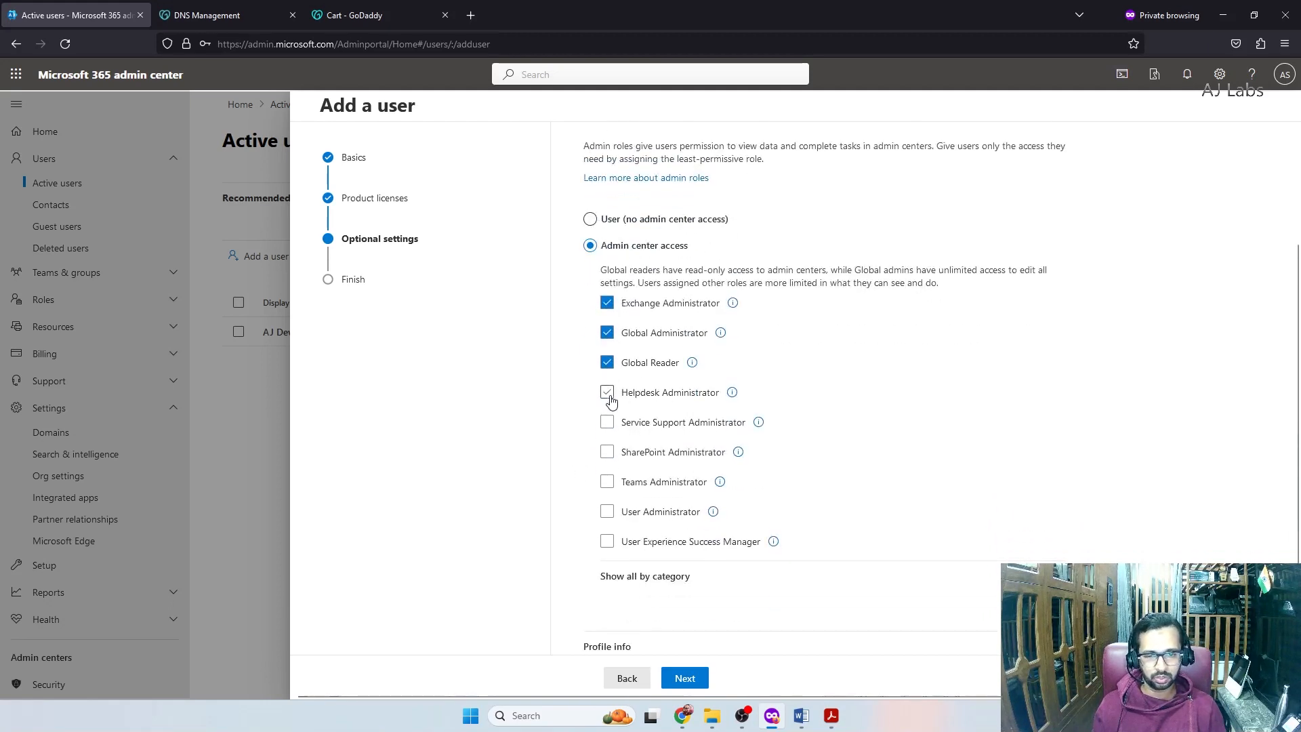
left_click(607, 422)
left_click(607, 452)
left_click(607, 481)
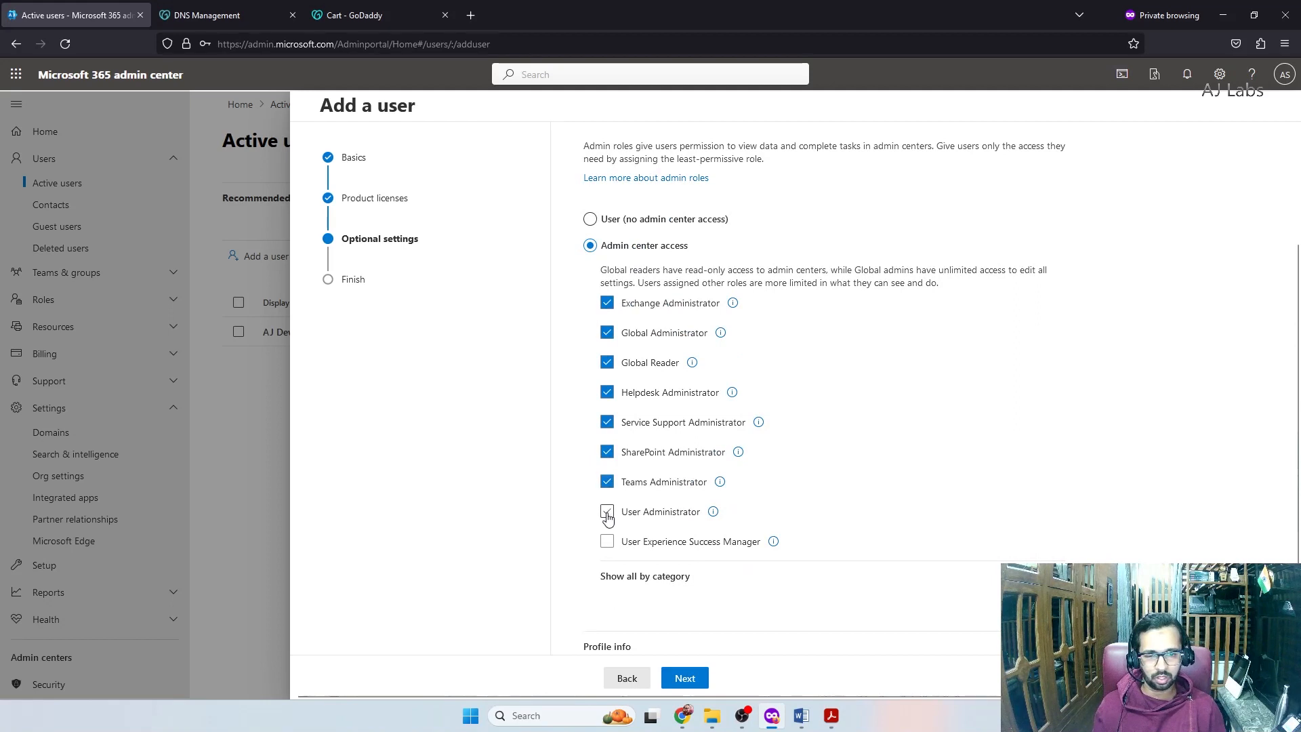
left_click(607, 511)
left_click(607, 542)
scroll(891, 479, "down", 1)
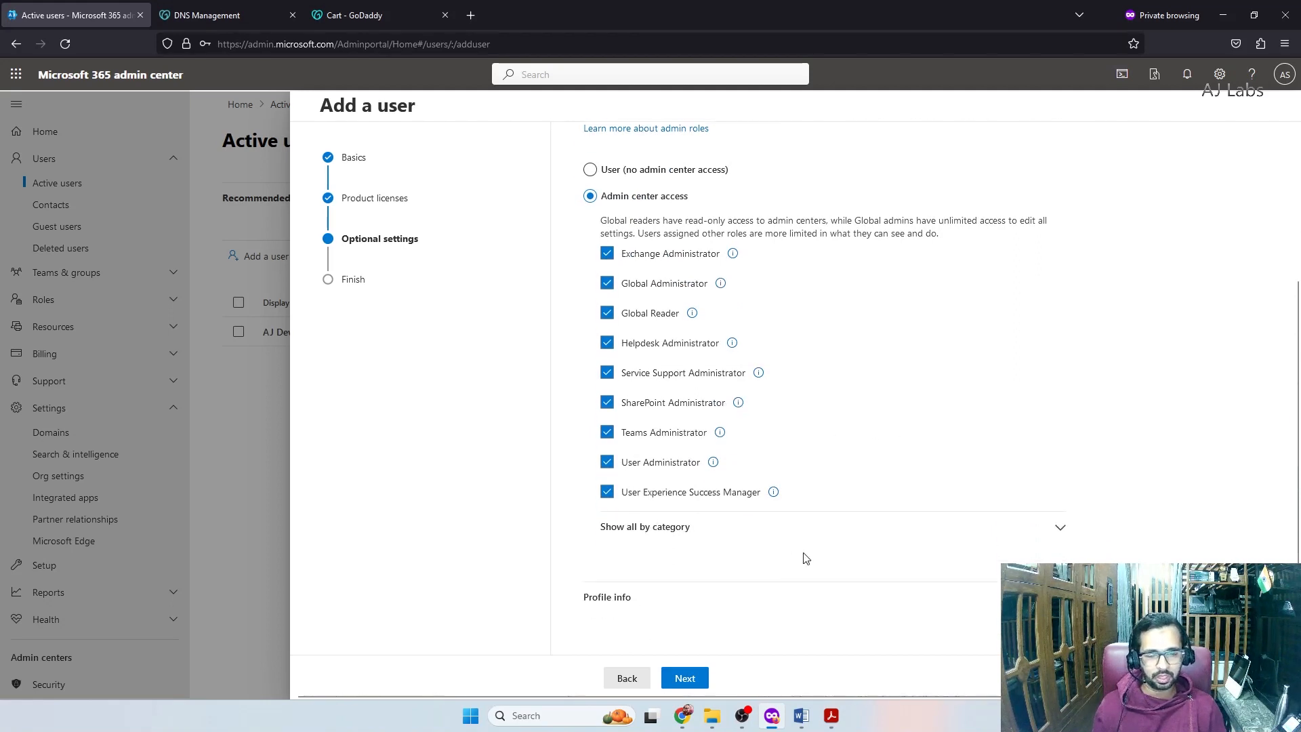
scroll(724, 490, "up", 3)
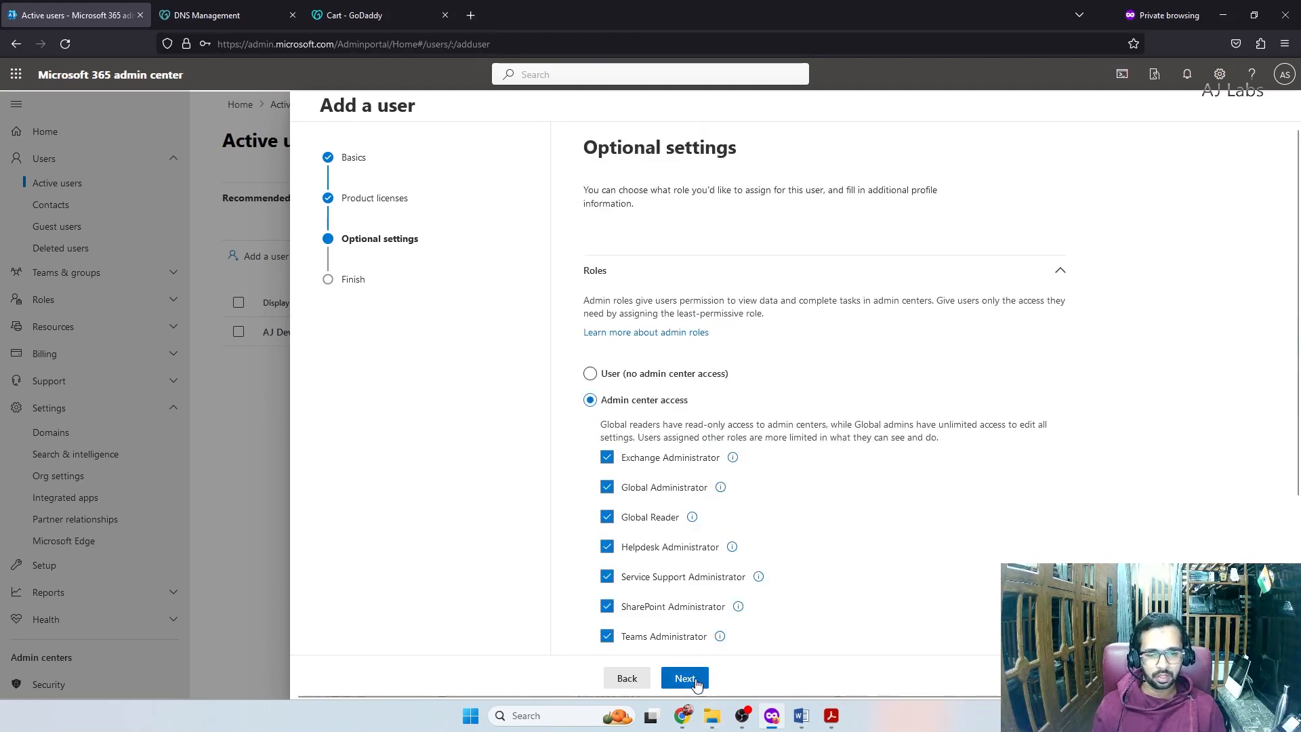
left_click(691, 678)
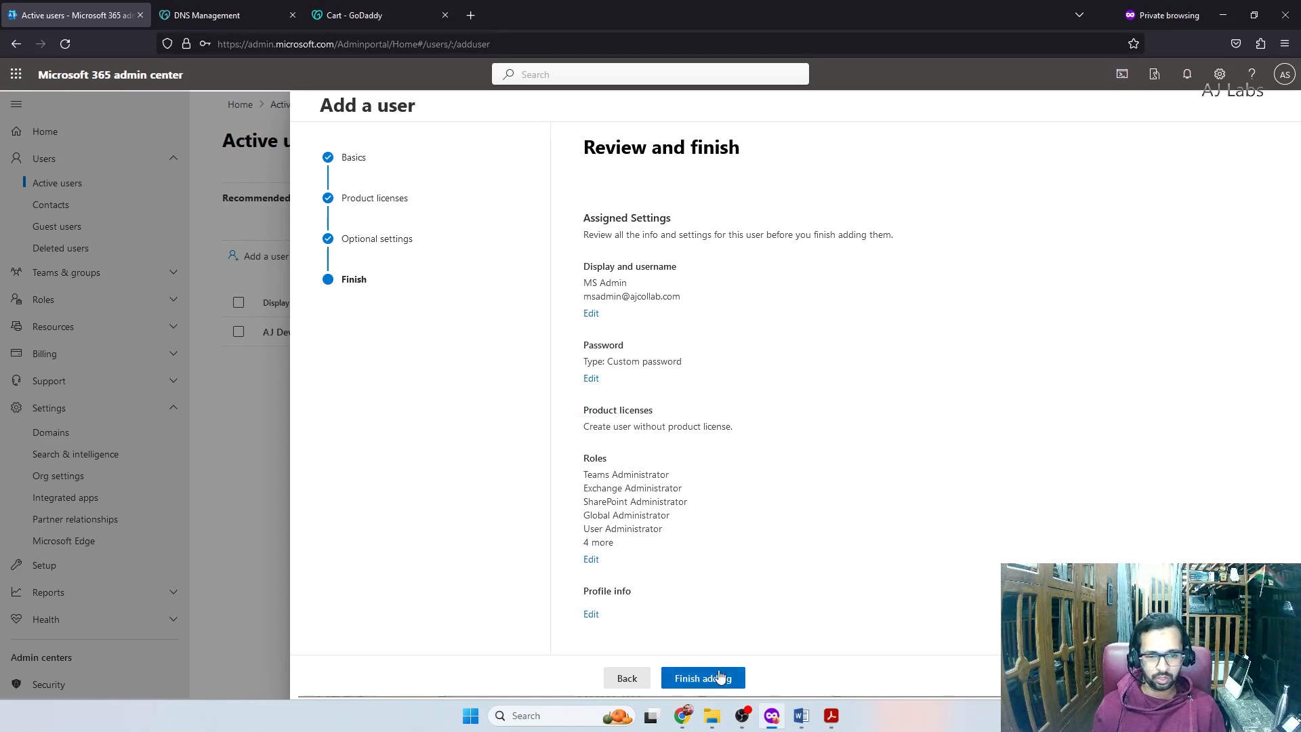
Finish adding MS Admin, untick sharing settings as a template, and close the confirmation
left_click(715, 686)
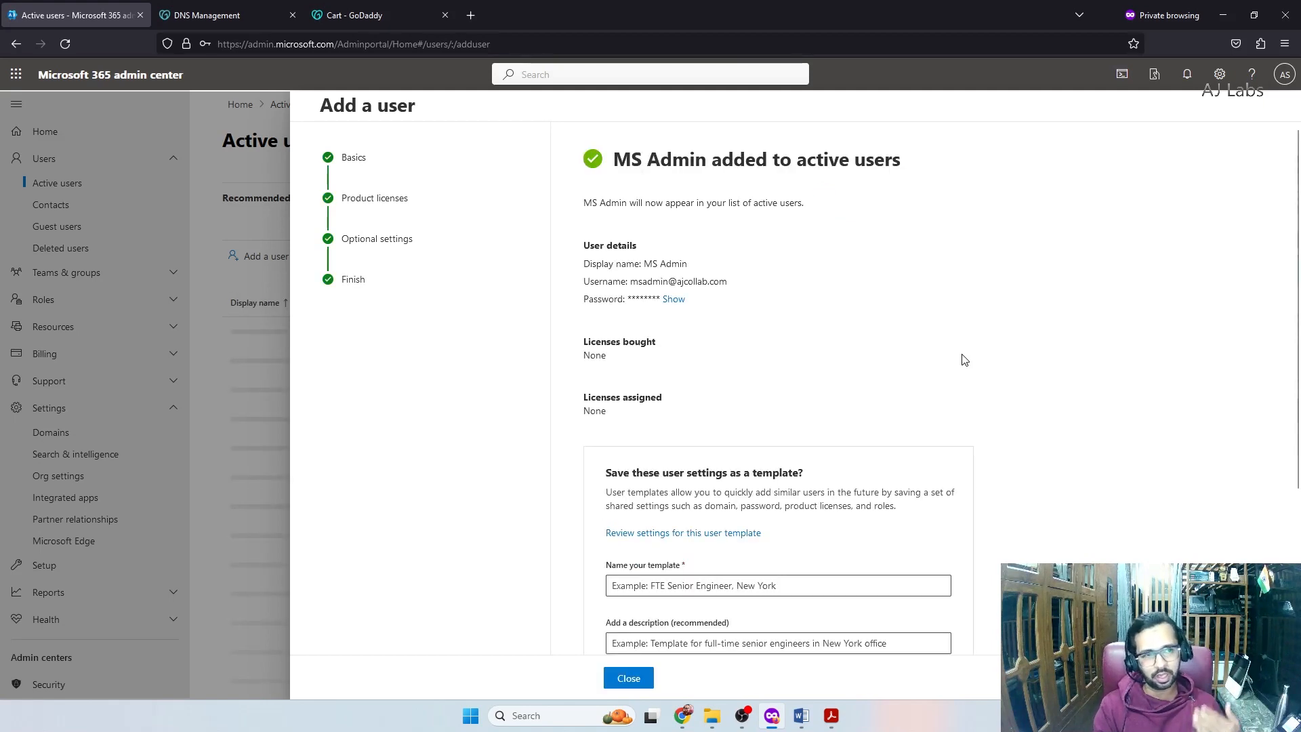
scroll(723, 531, "down", 3)
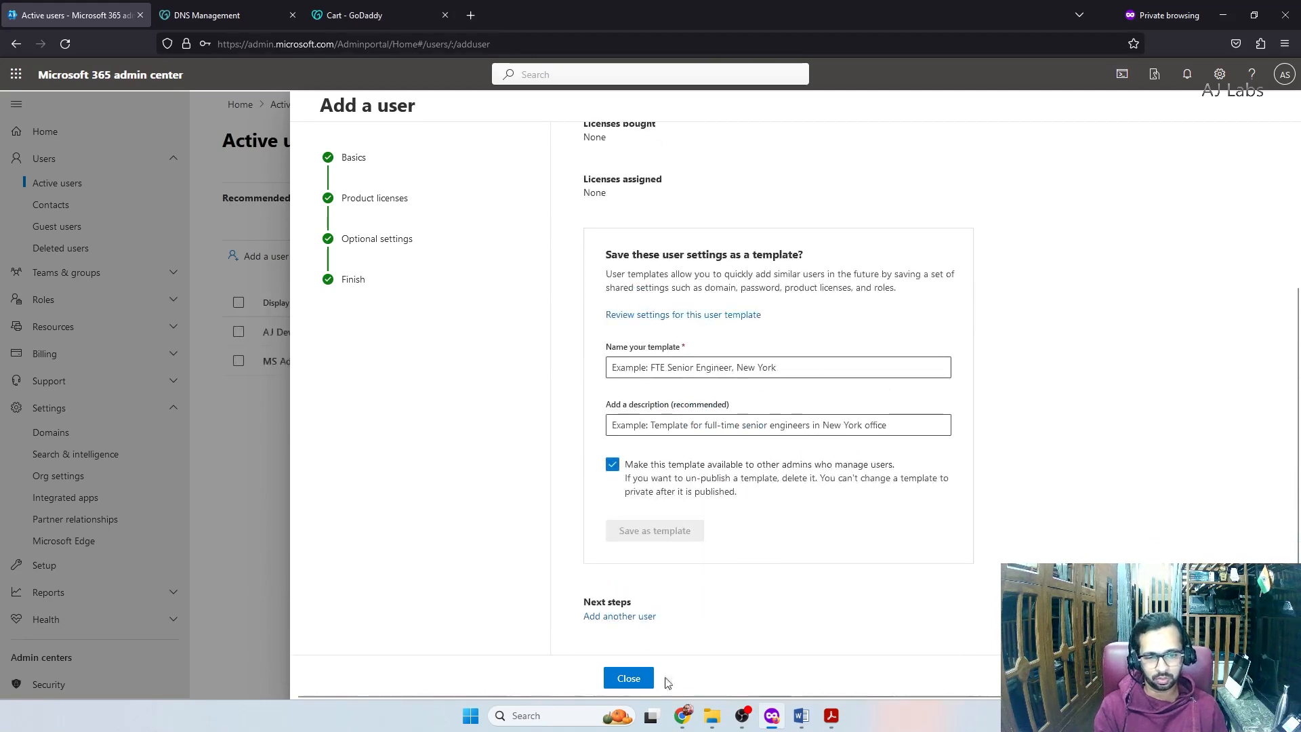
left_click(613, 465)
left_click(630, 677)
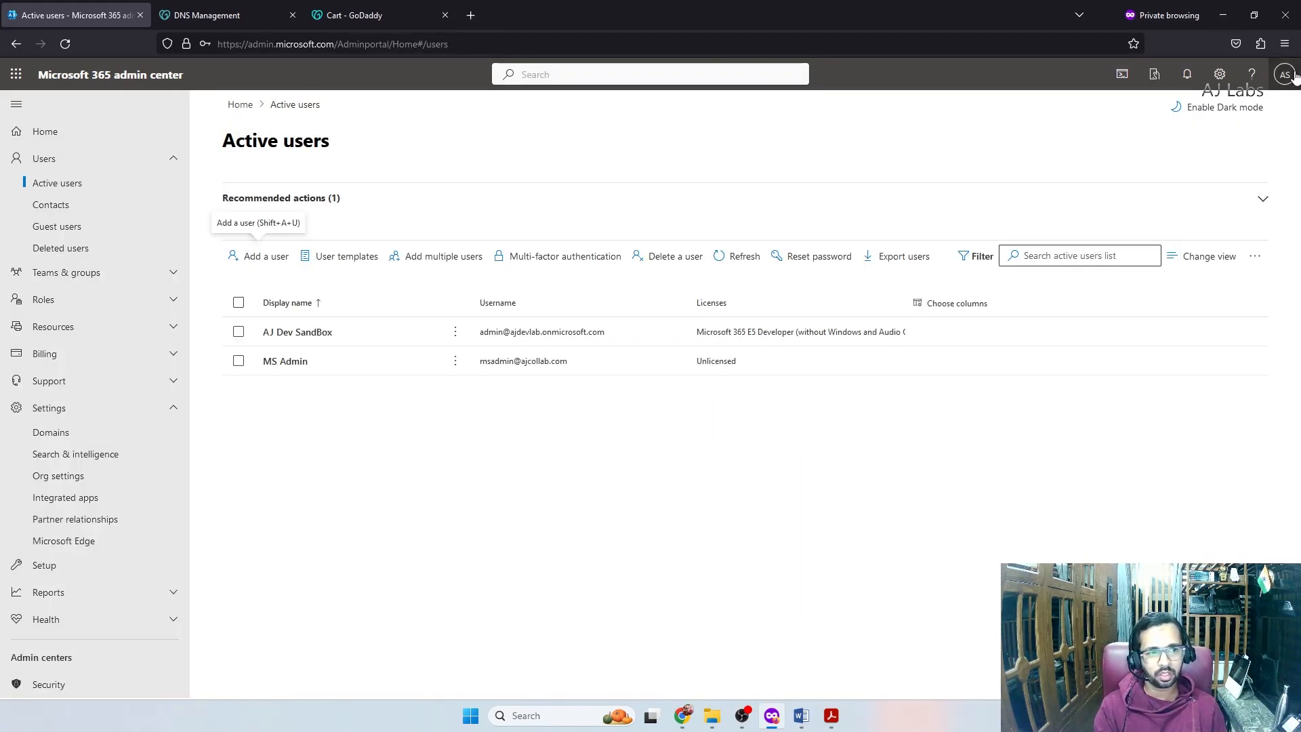
Sign out, reload admin.microsoft.com, and sign in with the new MS Admin account's credentials
left_click(1285, 76)
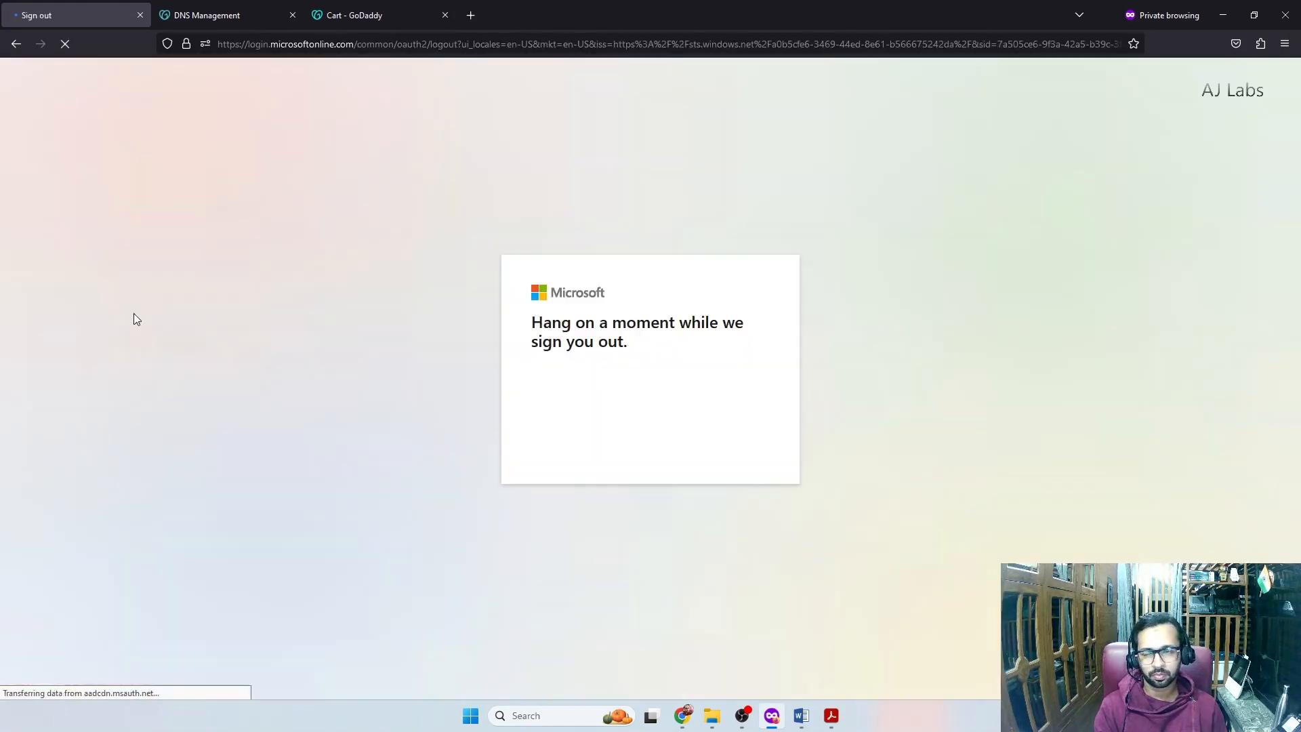
left_click(300, 43)
type("admin.microsoft.com")
key("Return")
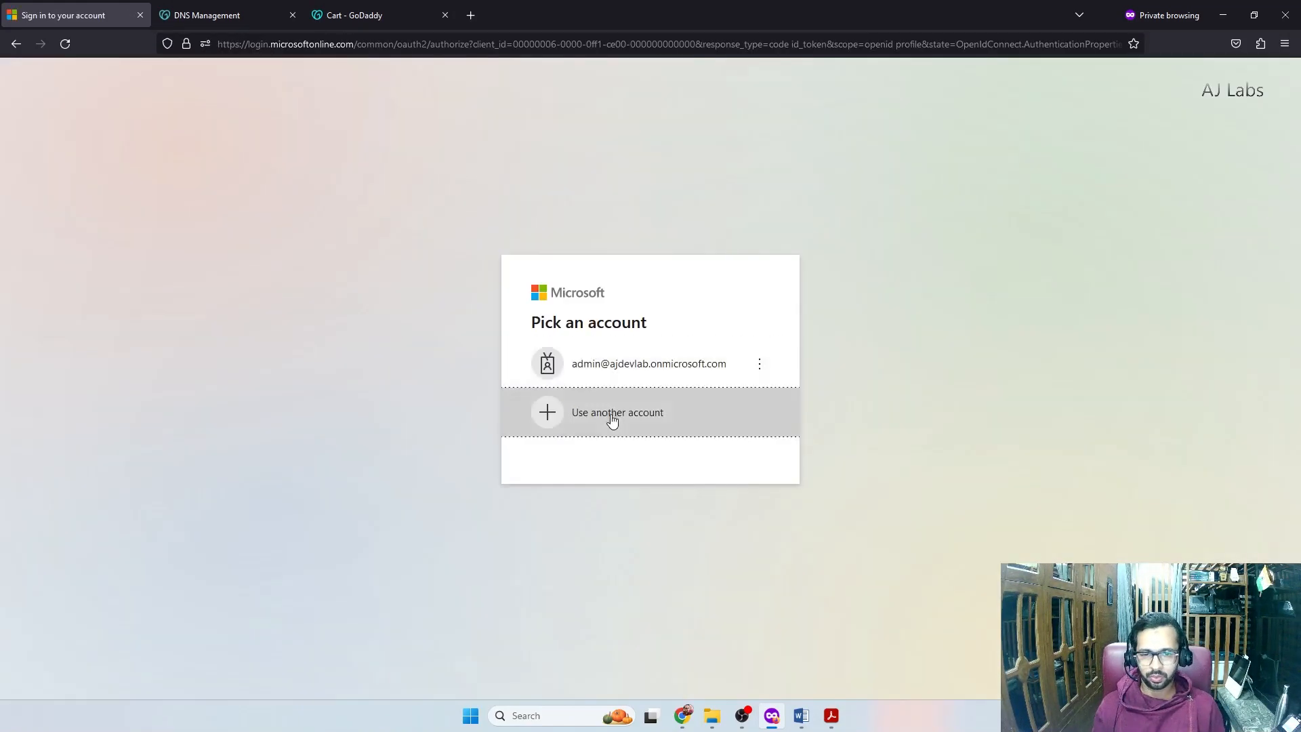
left_click(613, 421)
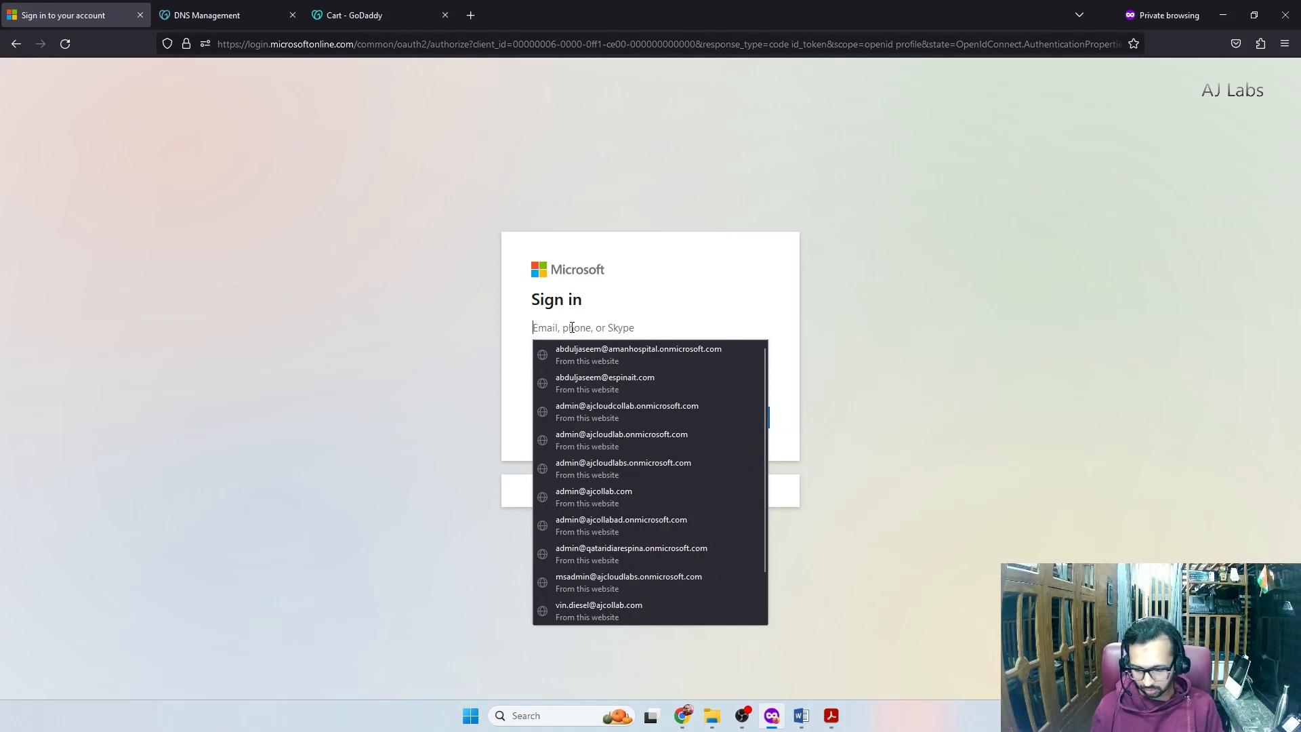
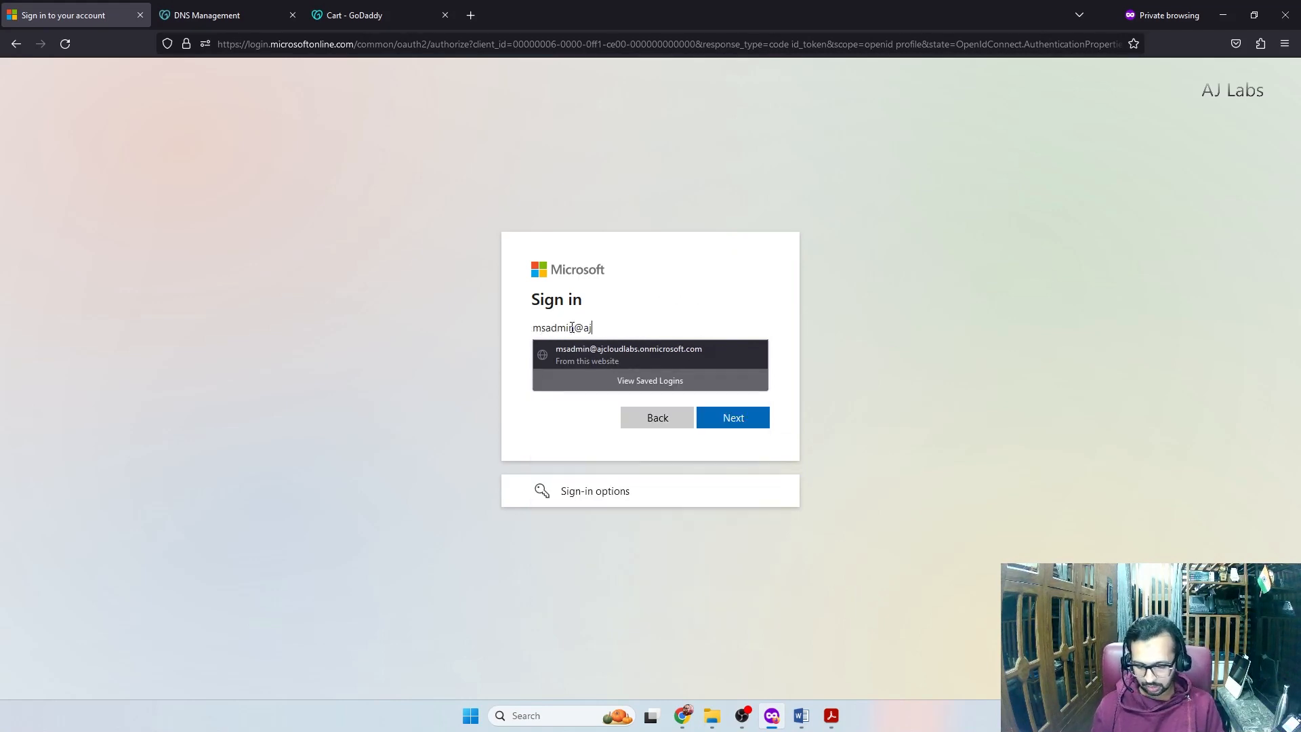
key("Return")
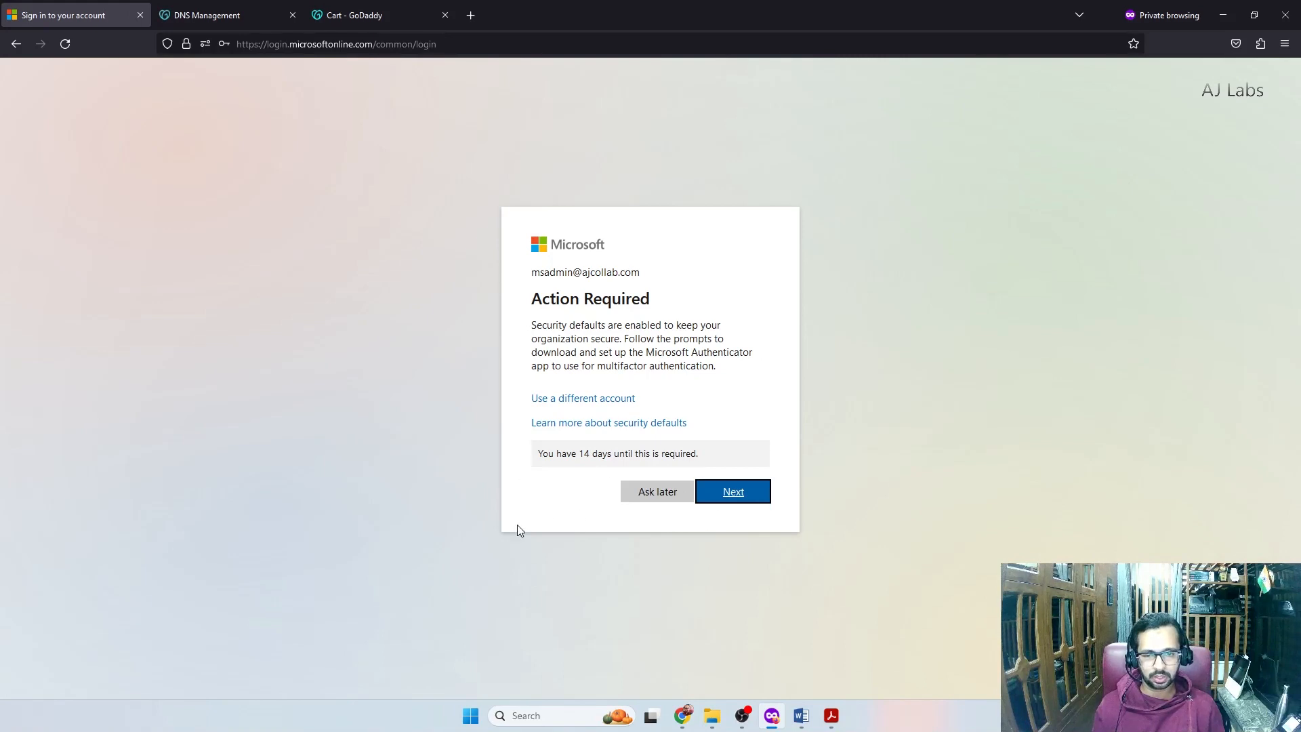
Register Microsoft Authenticator by scanning the QR code and approving the test notification
left_click(746, 494)
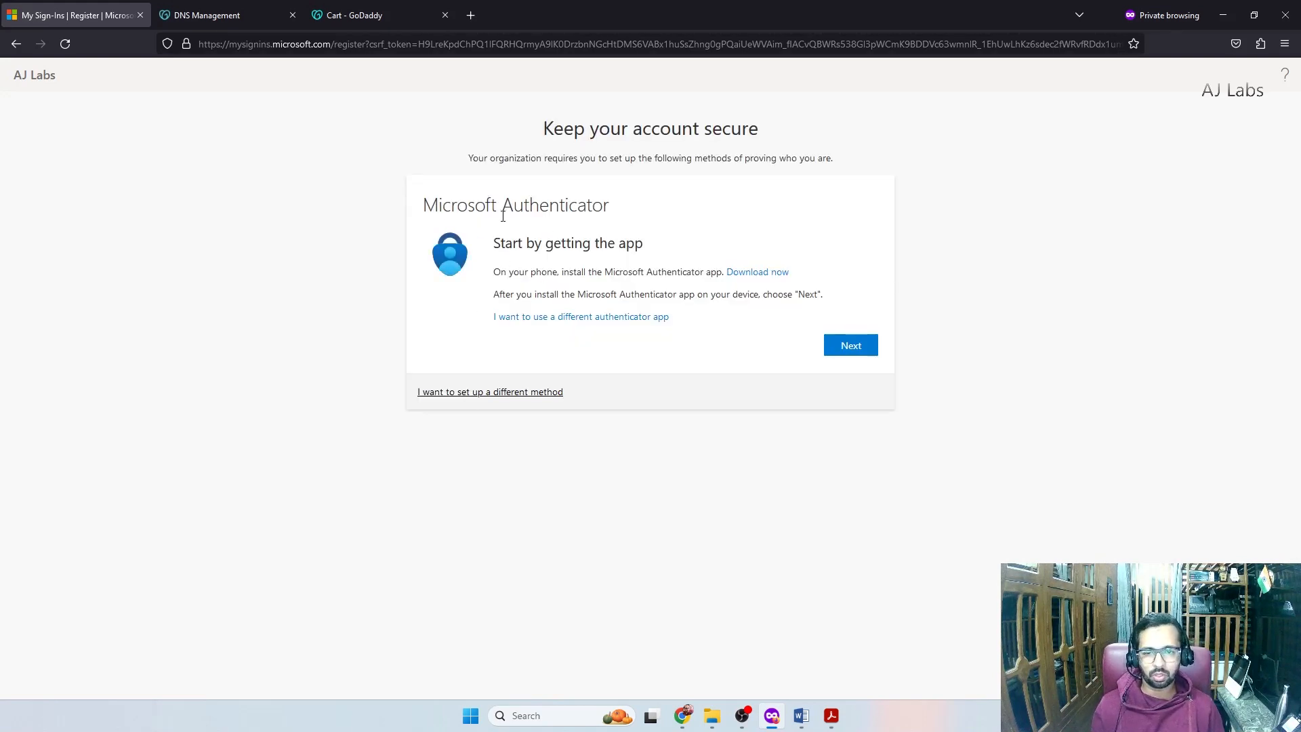
left_click(848, 347)
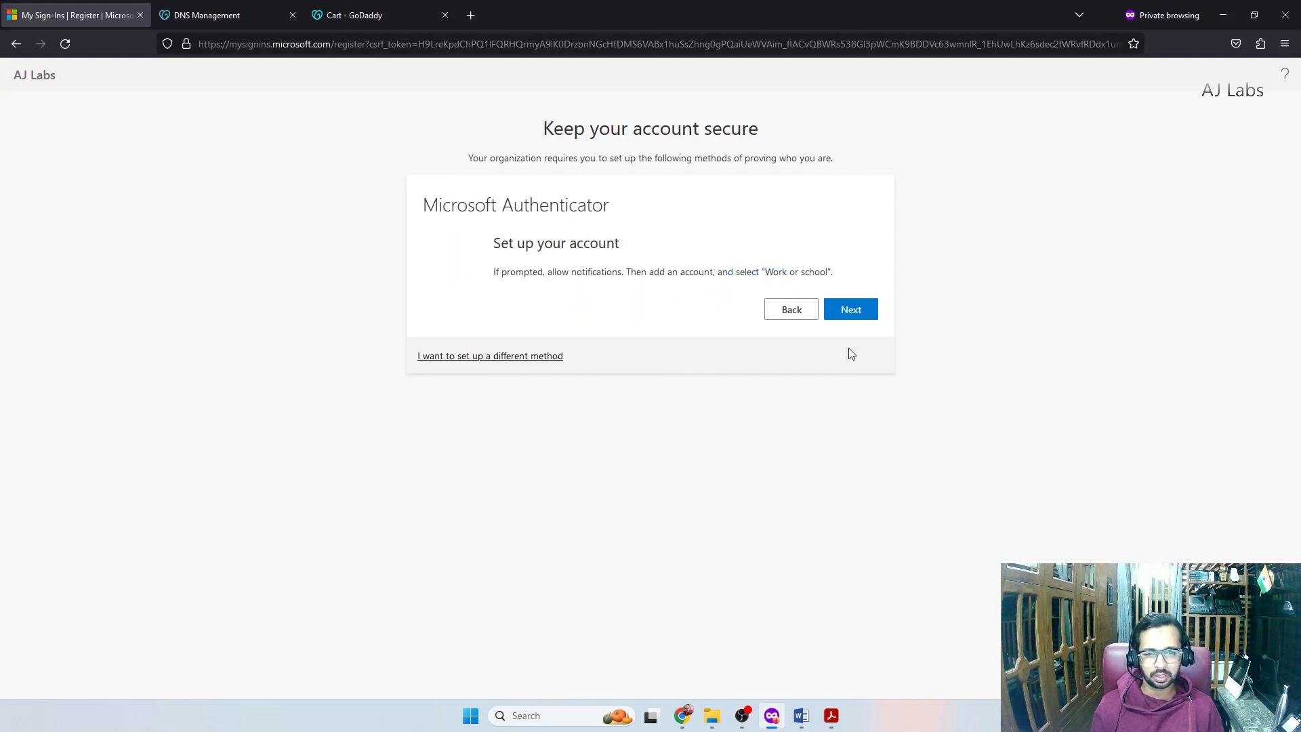
left_click(857, 347)
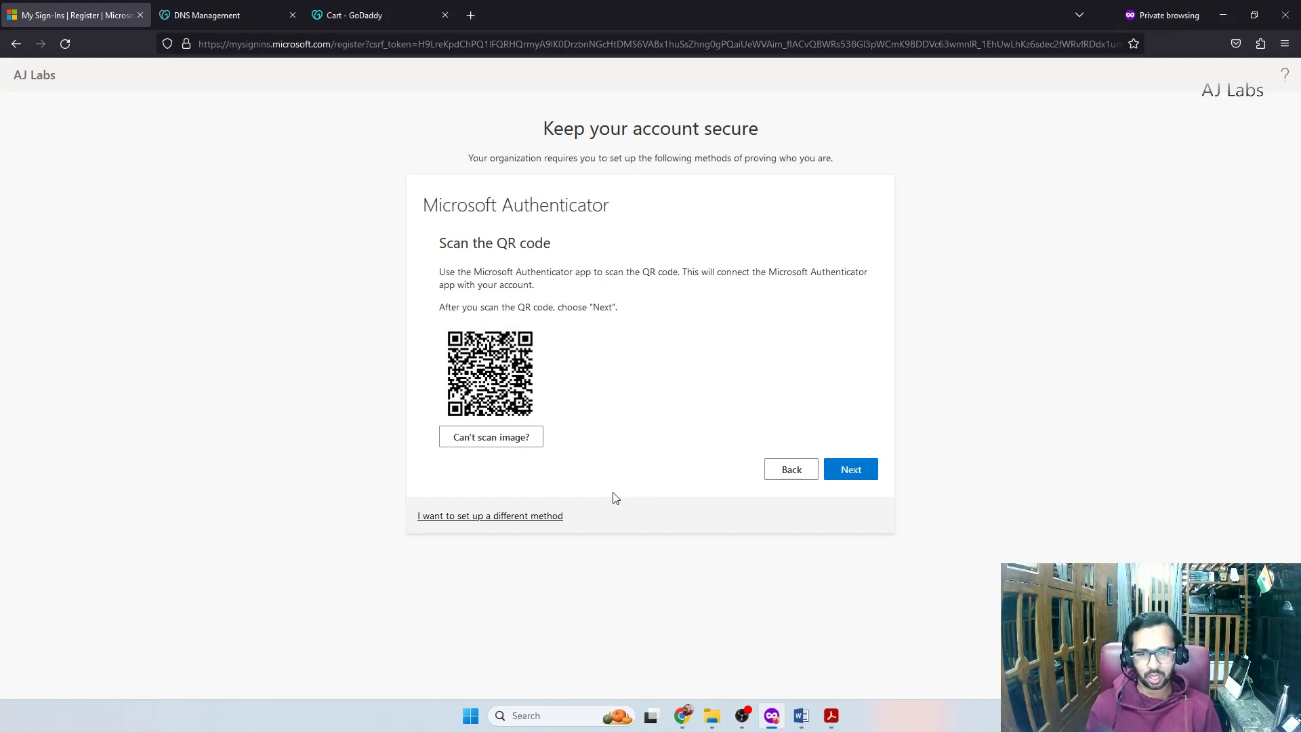
left_click(874, 469)
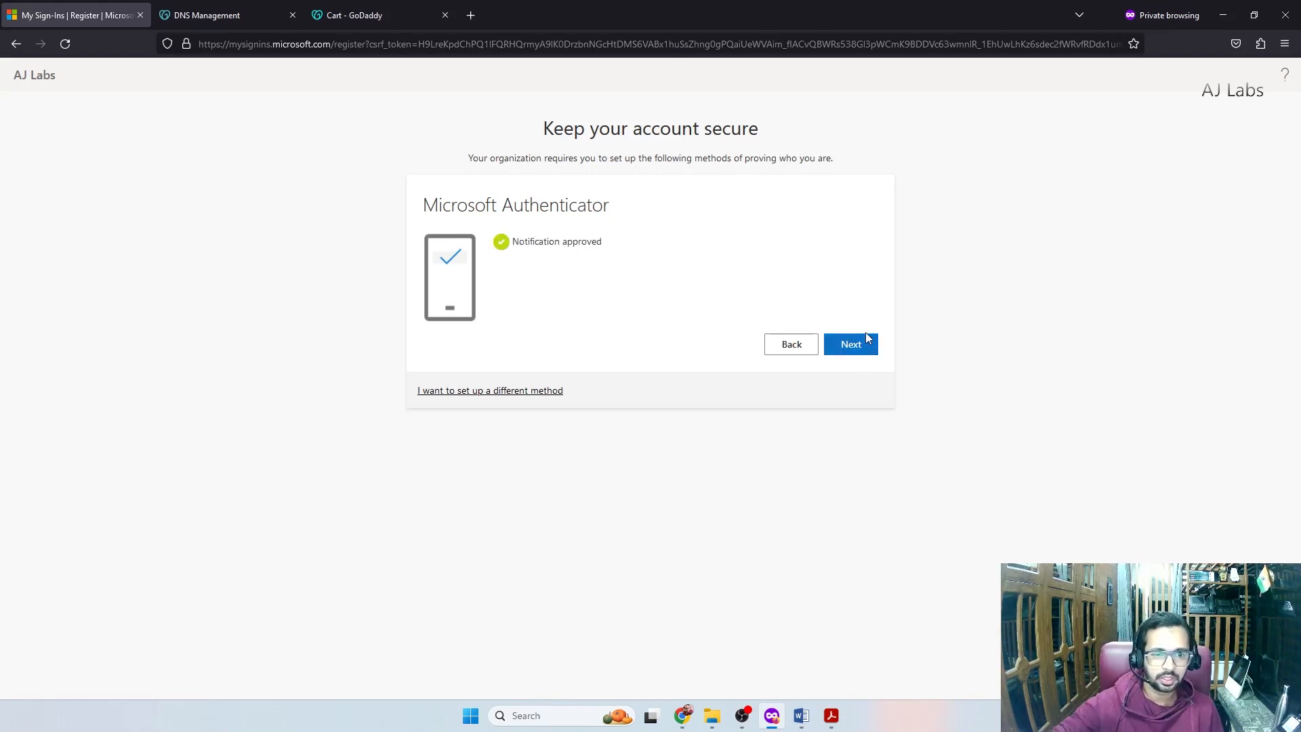
left_click(868, 338)
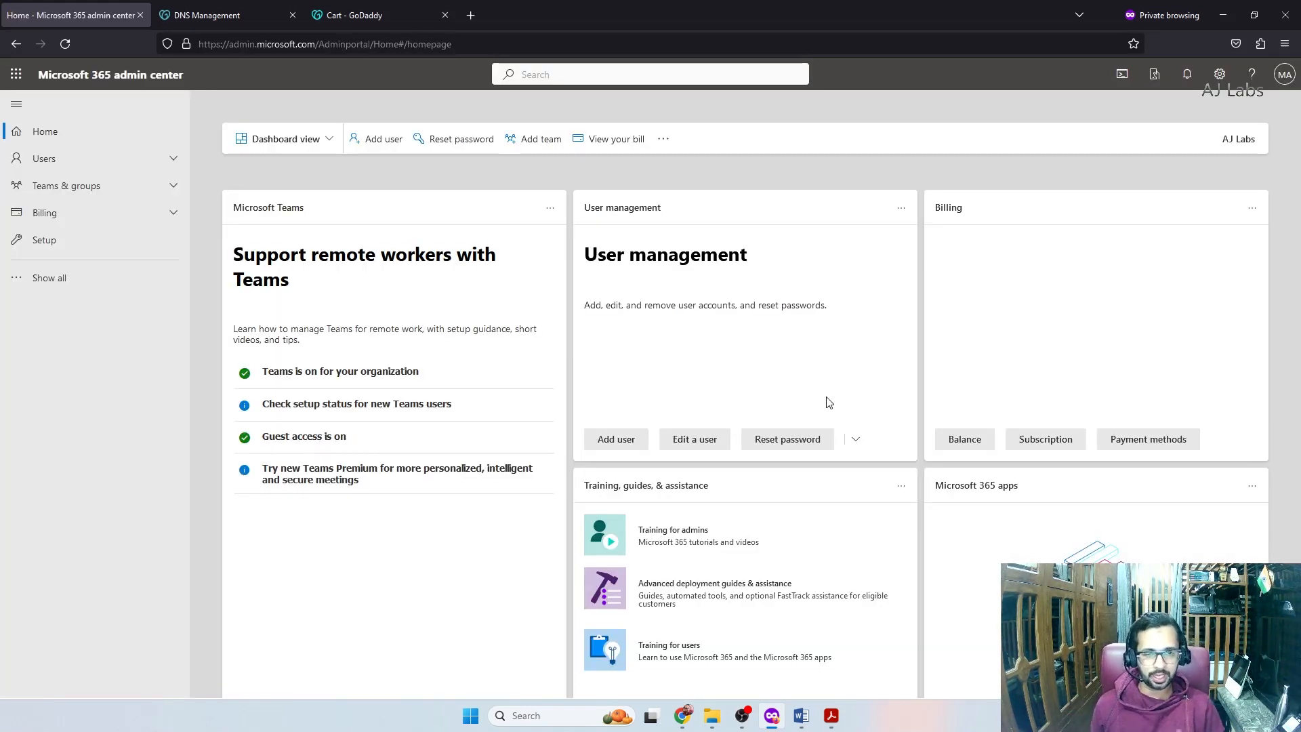